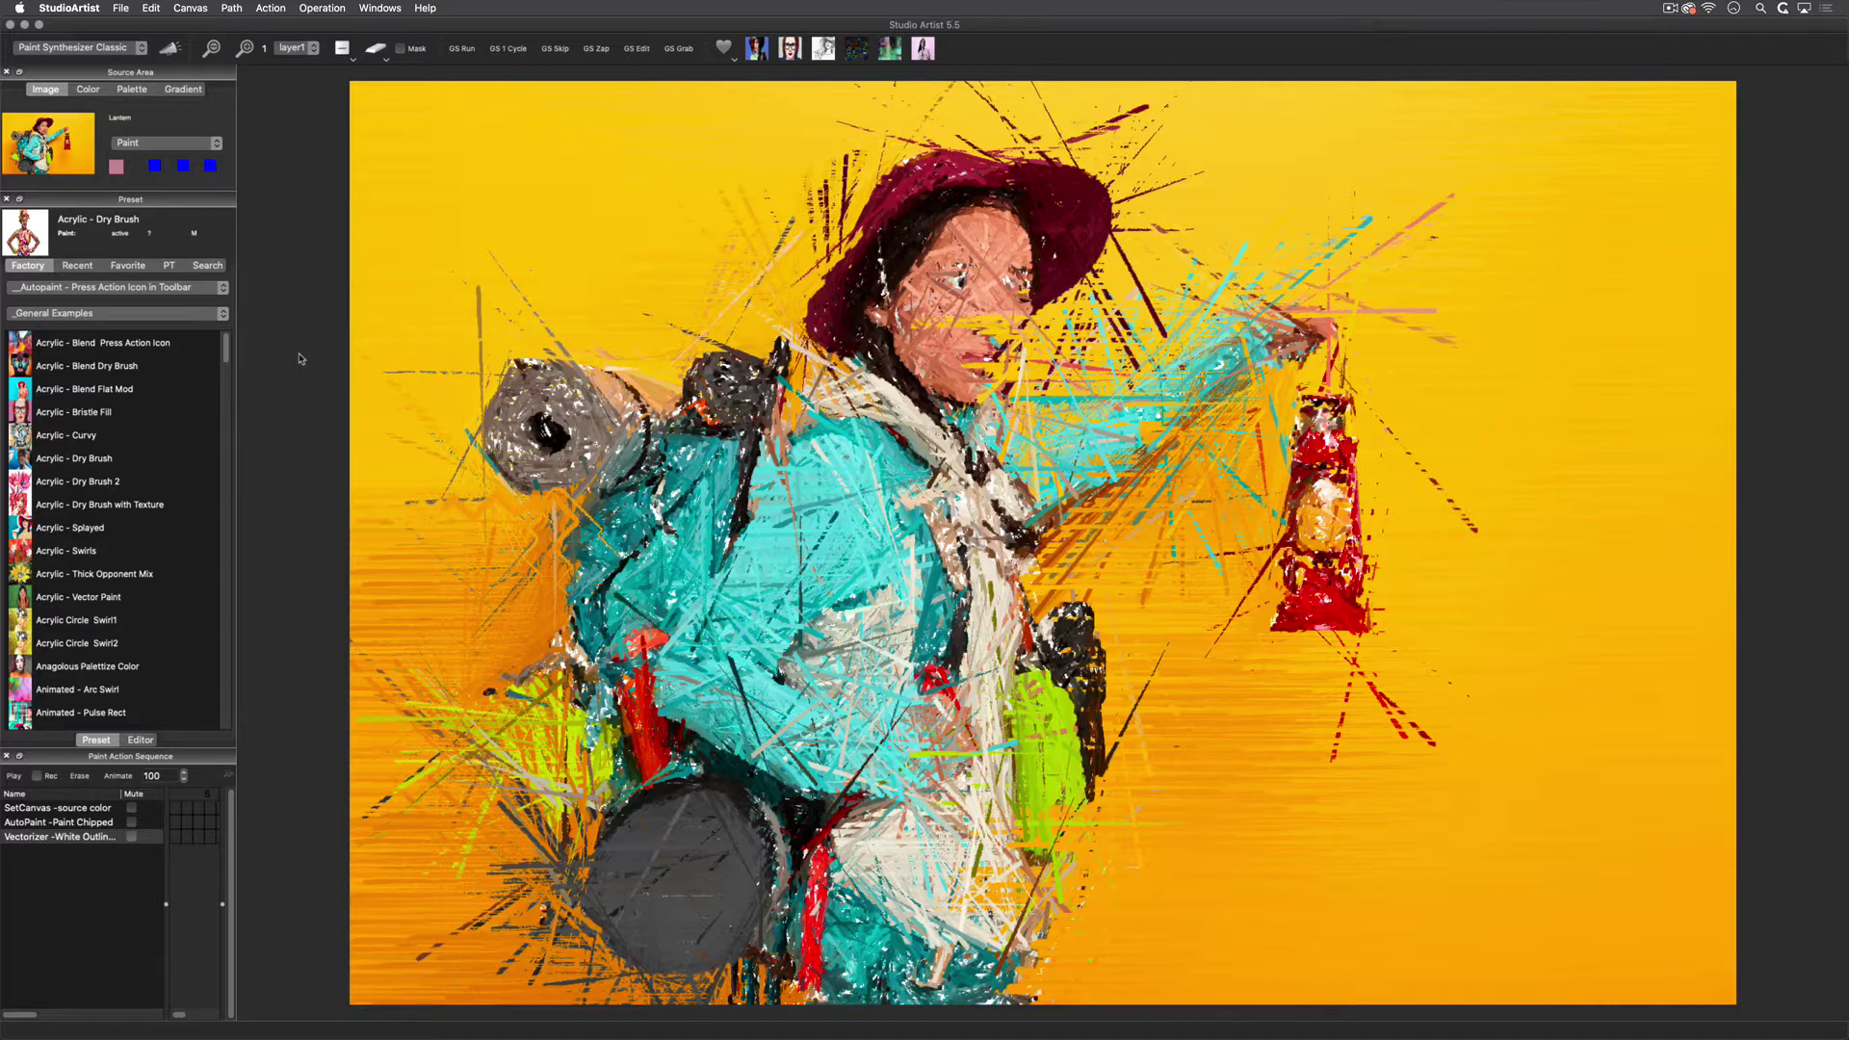
# Load the Acrylic - Dry Brush preset from the _Natural Media preset category.
pyautogui.click(121, 288)
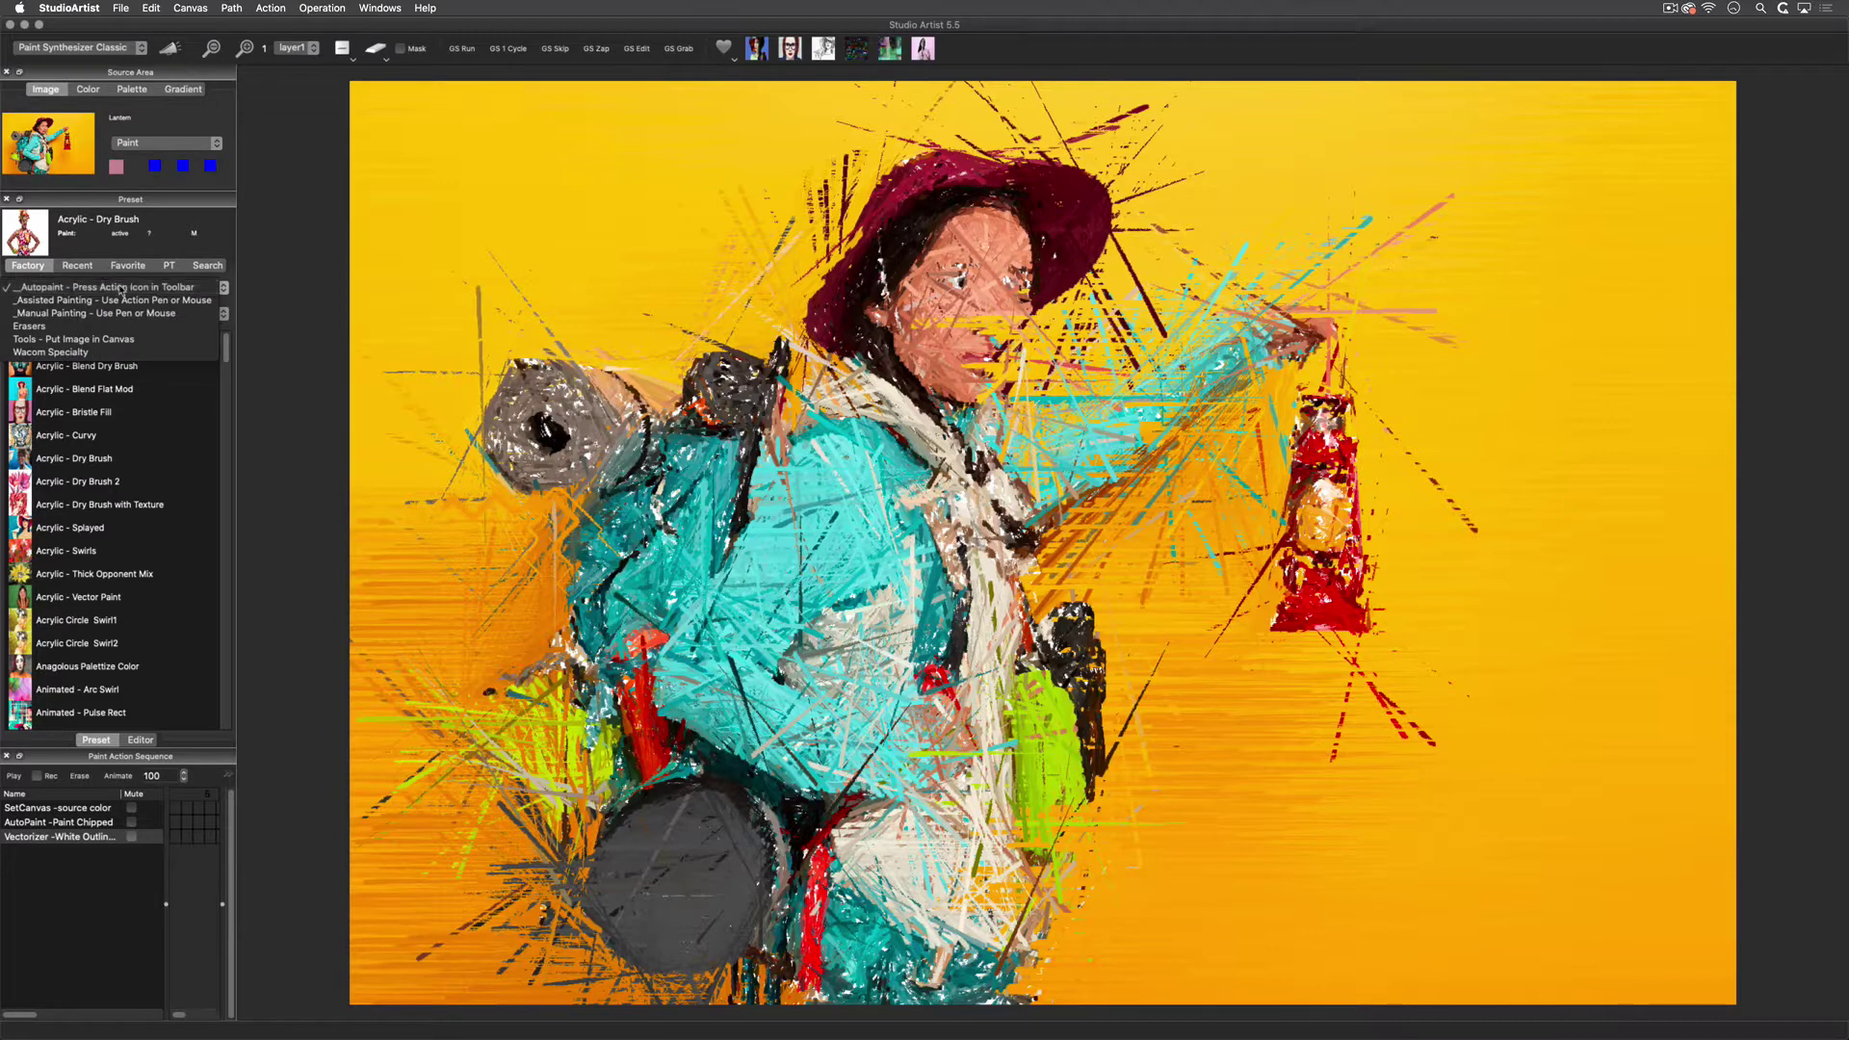
pyautogui.click(122, 287)
pyautogui.click(115, 341)
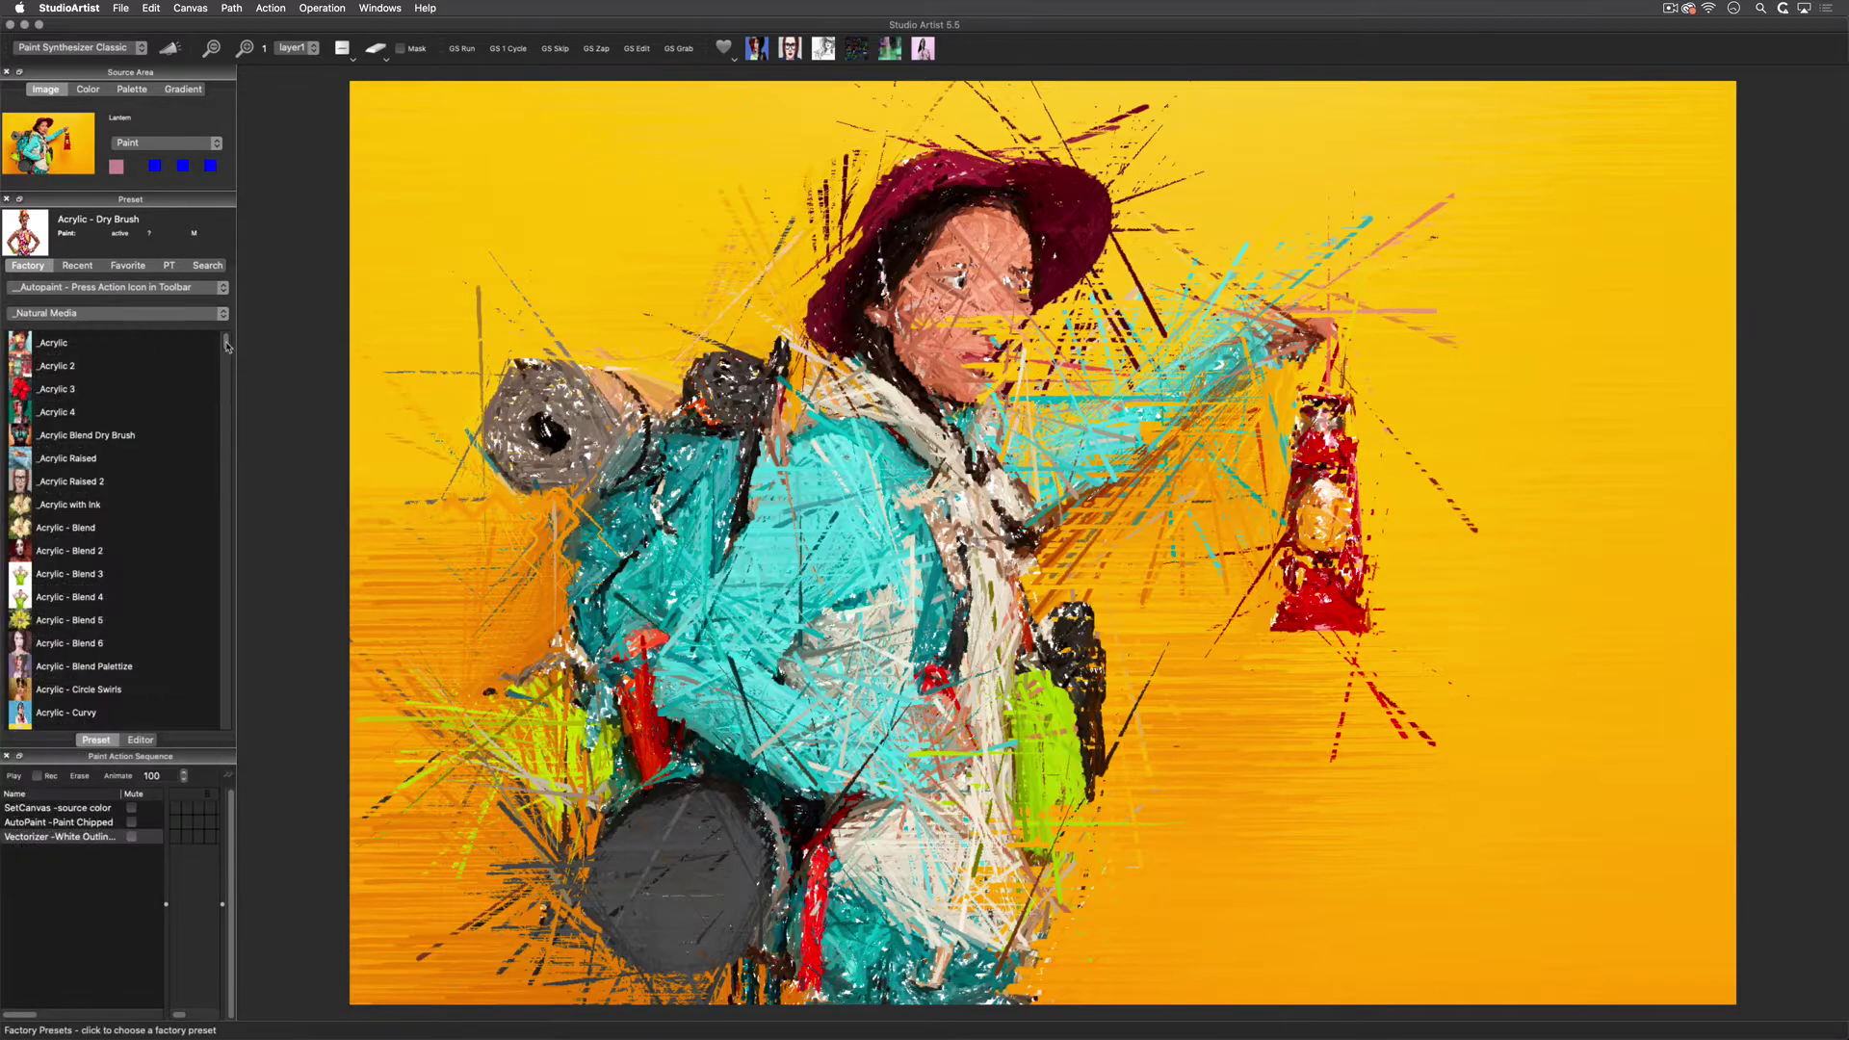
pyautogui.scroll(-5, 227, 346)
pyautogui.click(93, 593)
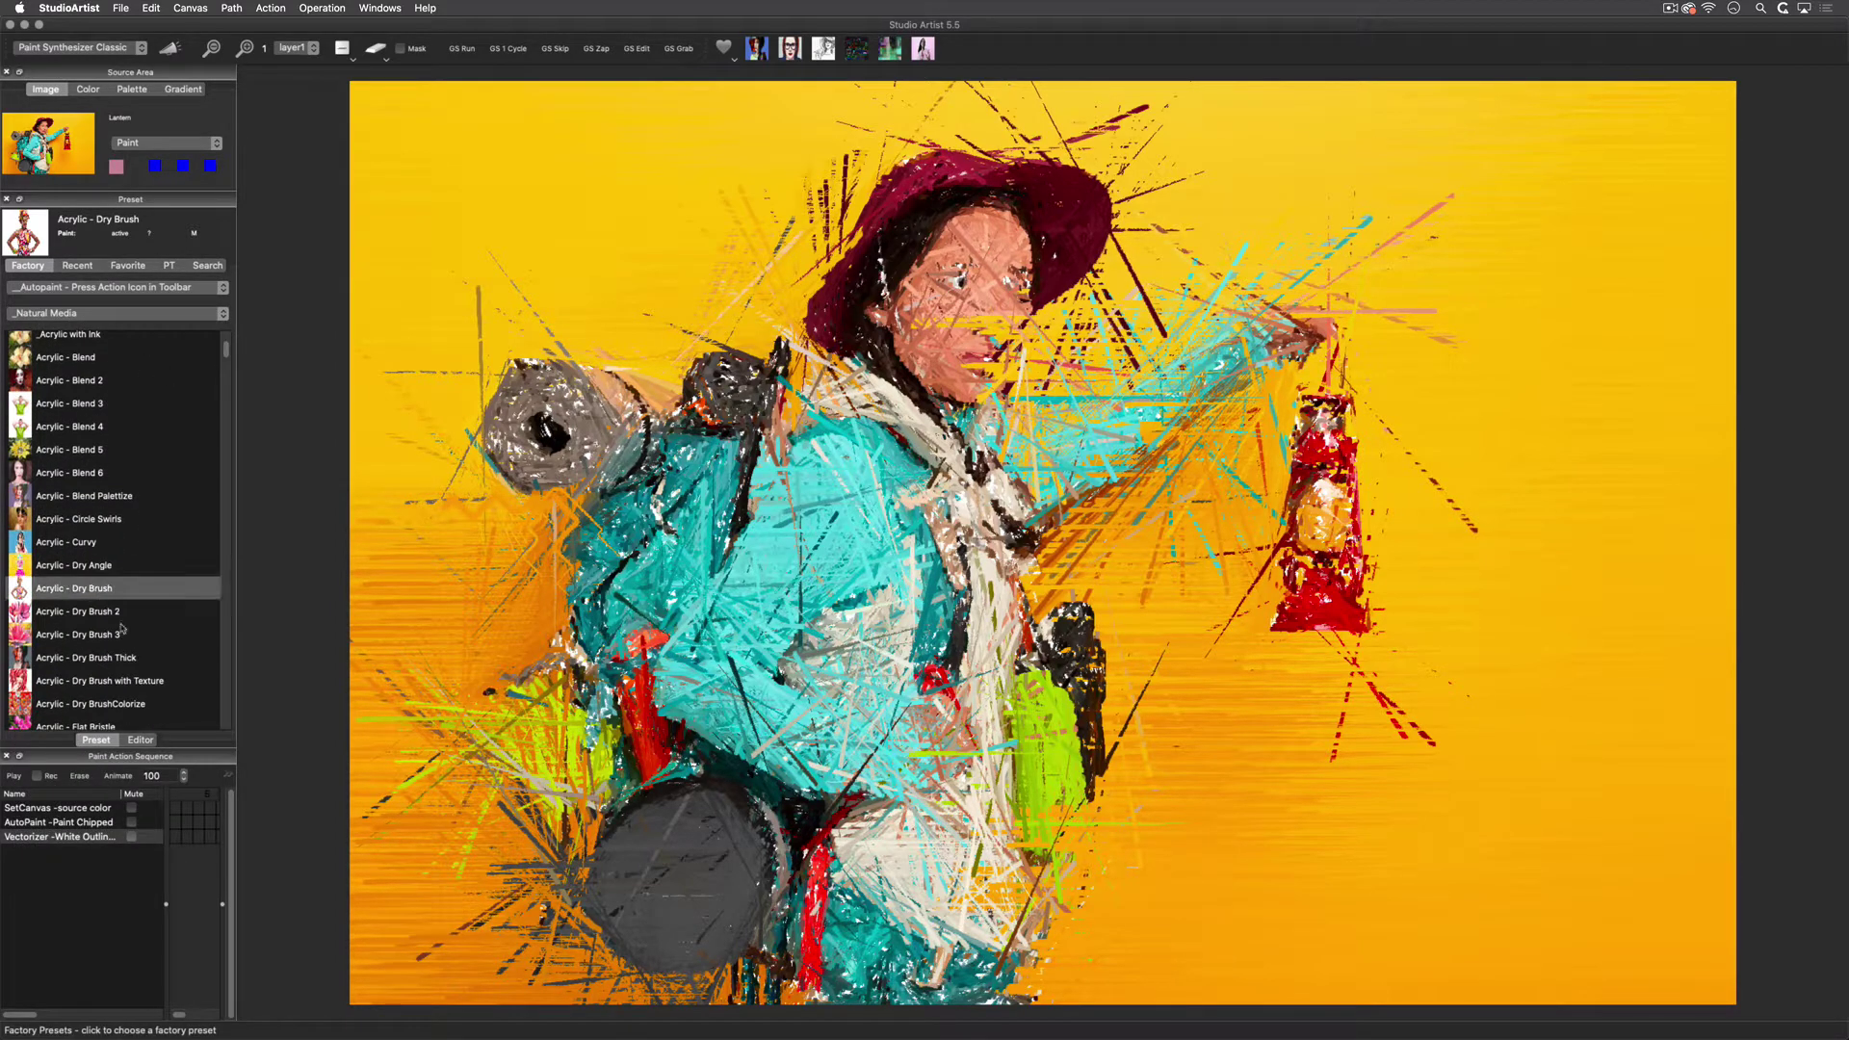
# Erase, auto-draw test strokes, then set Pen Mode to Interactive Pen.
pyautogui.click(141, 741)
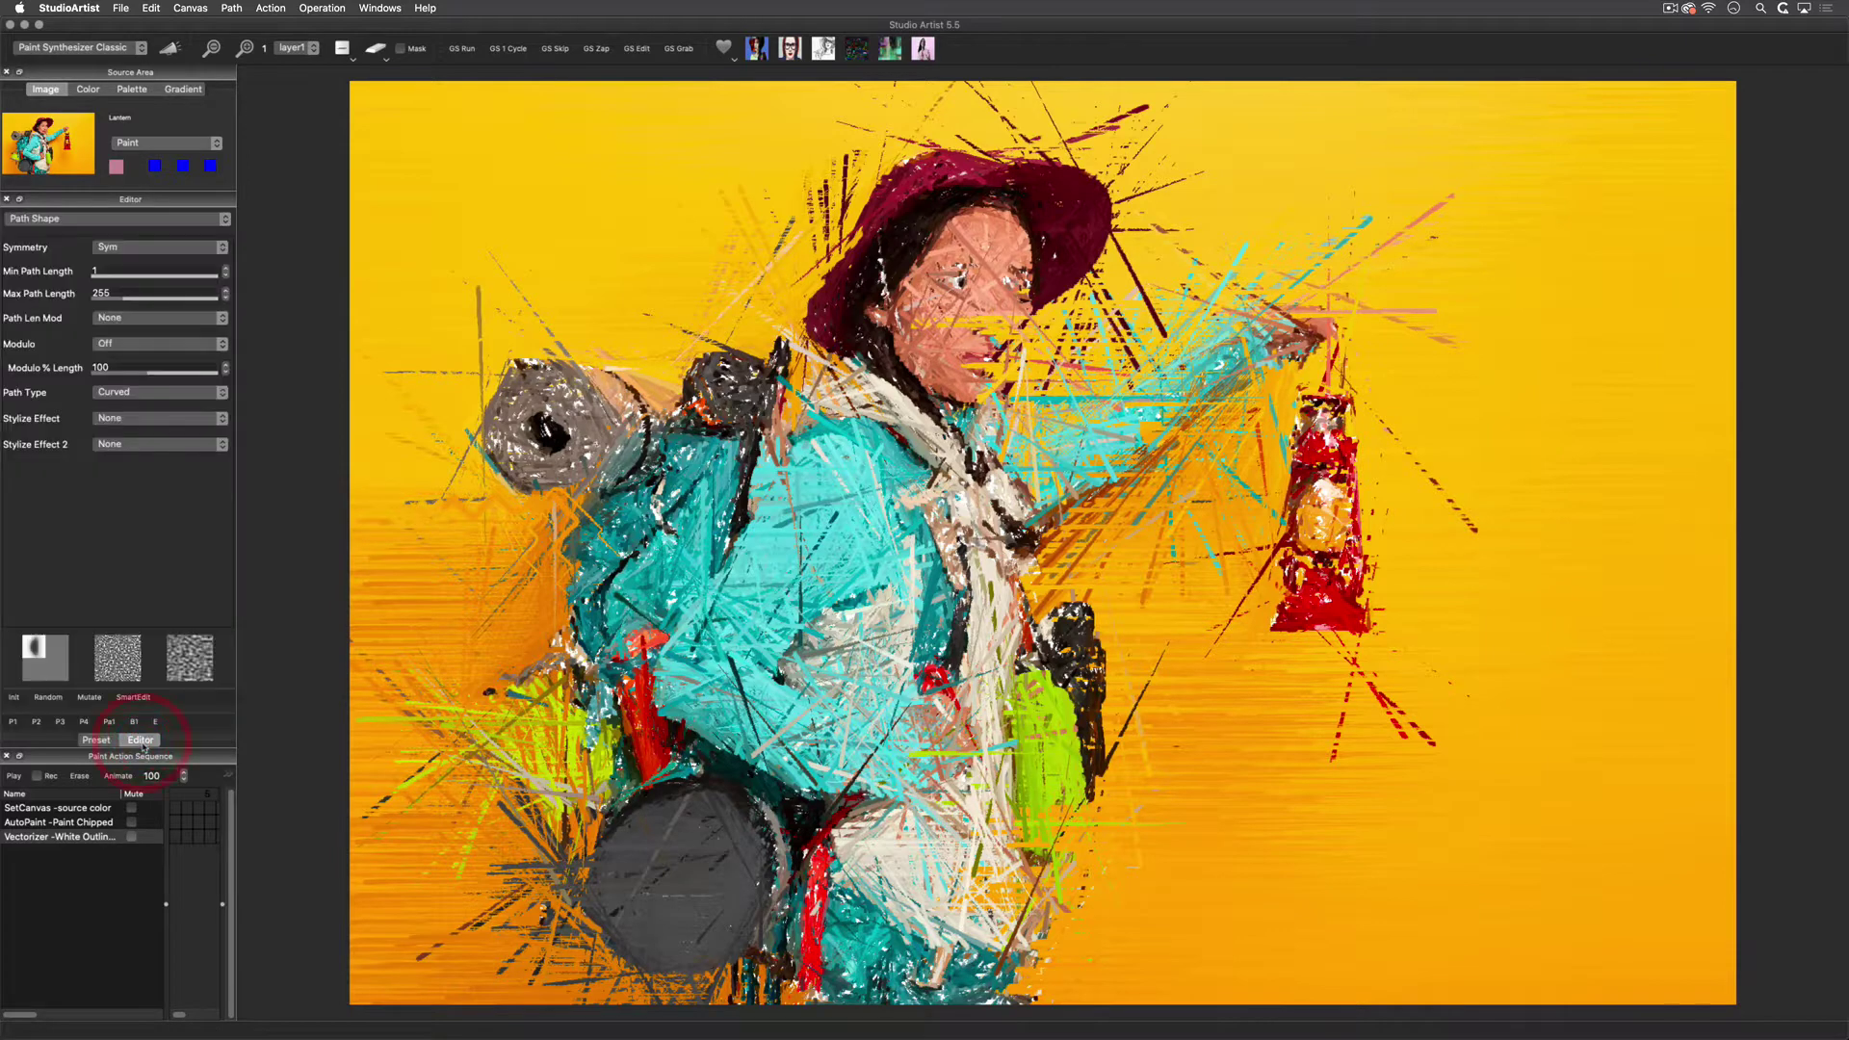
pyautogui.click(119, 229)
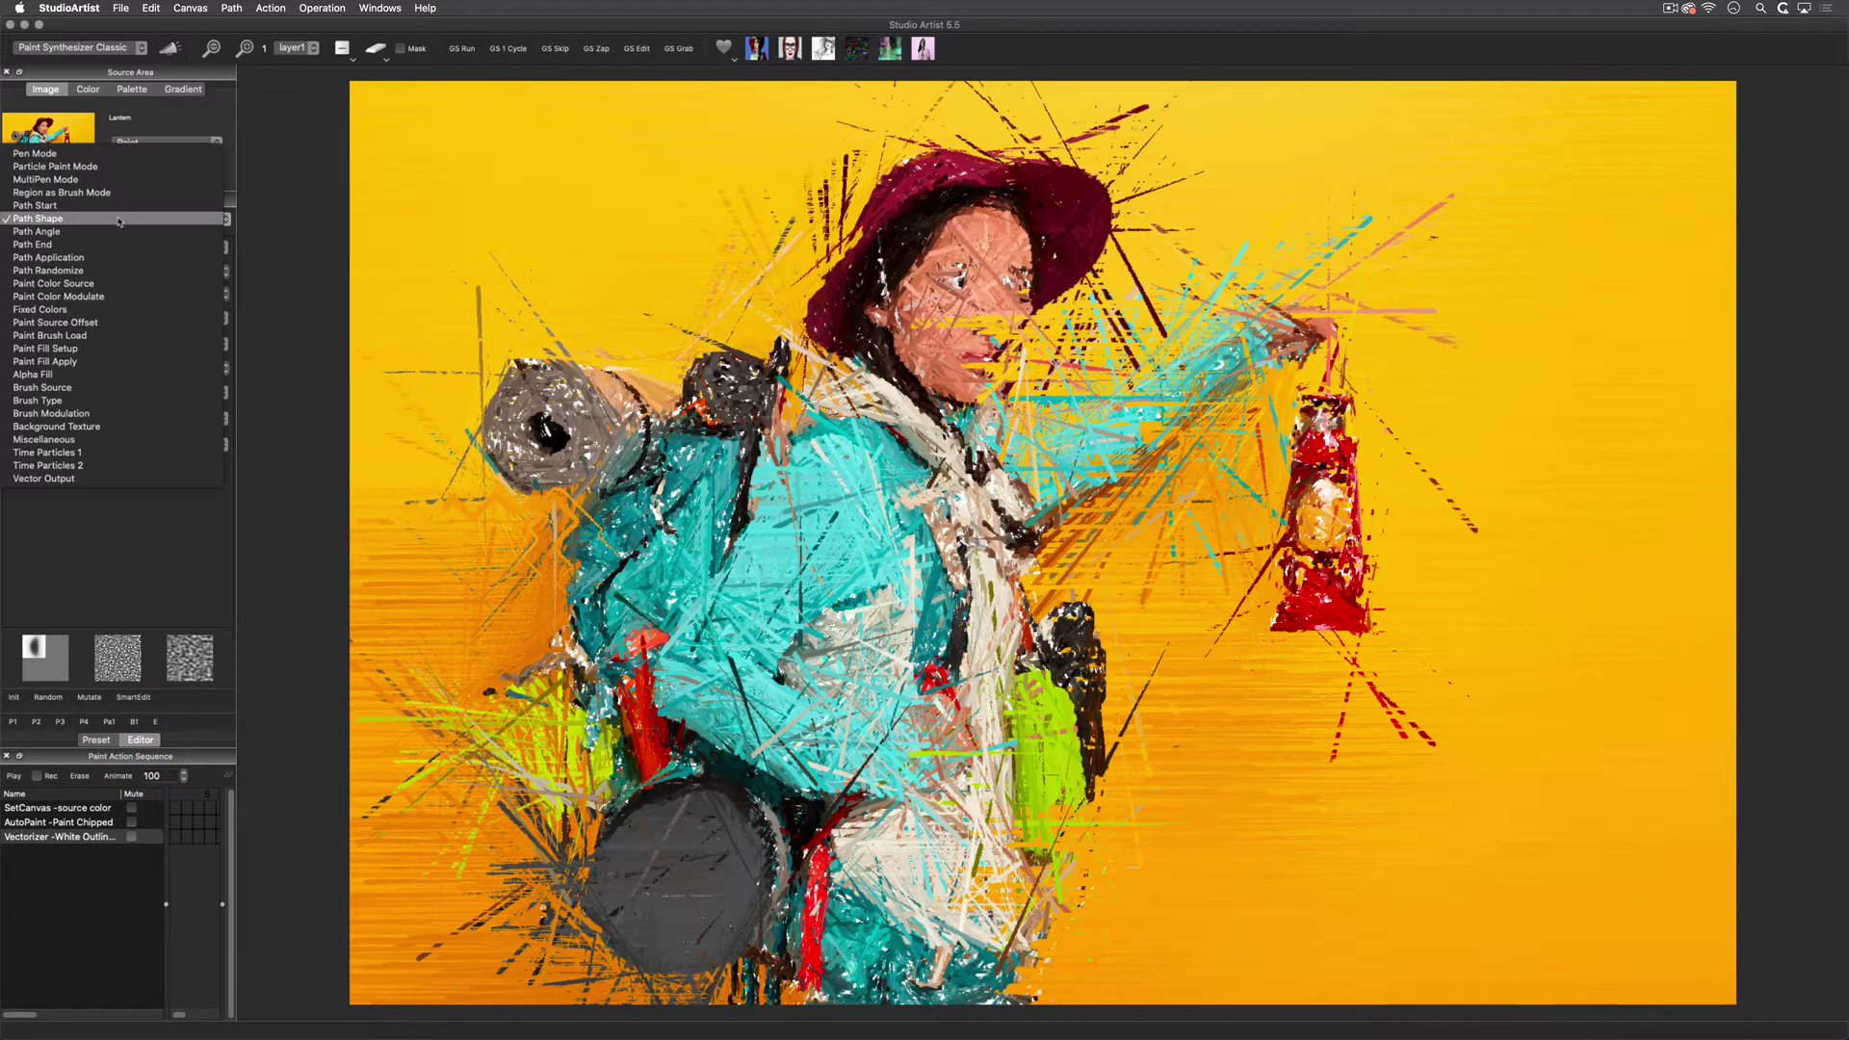
pyautogui.click(111, 155)
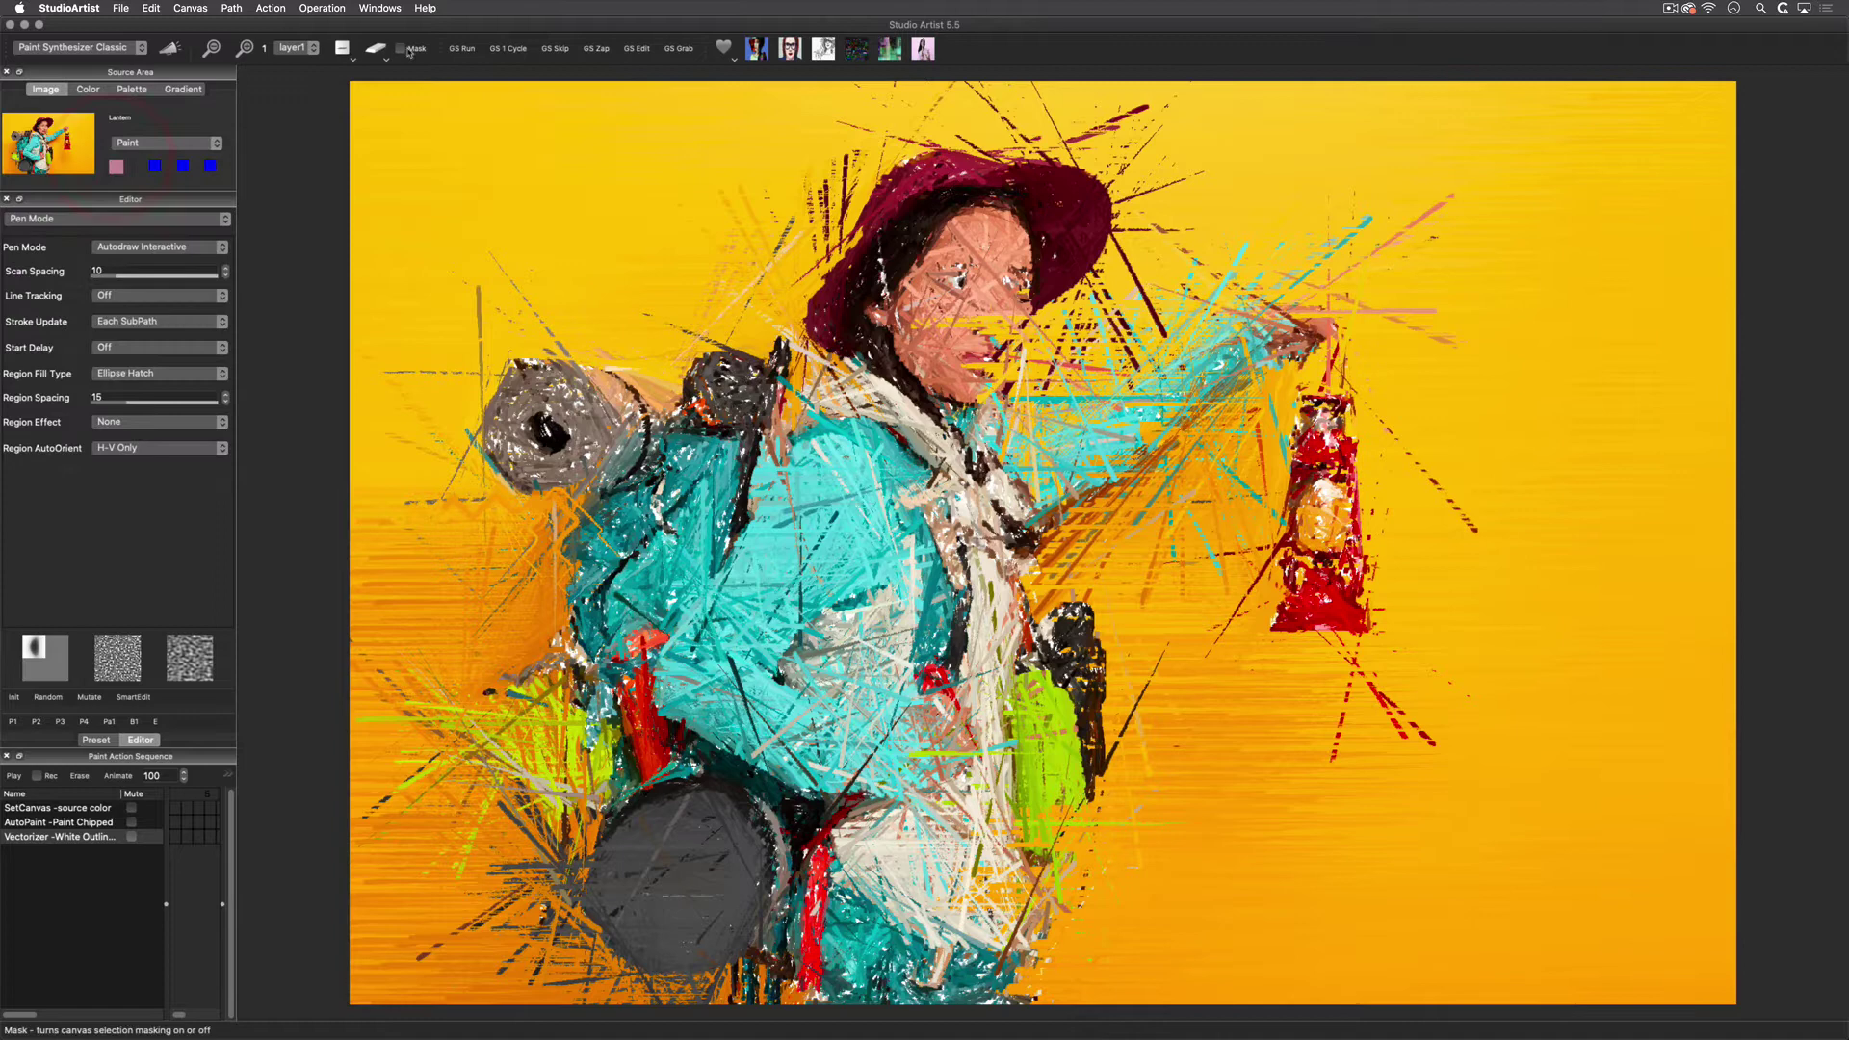
pyautogui.click(376, 48)
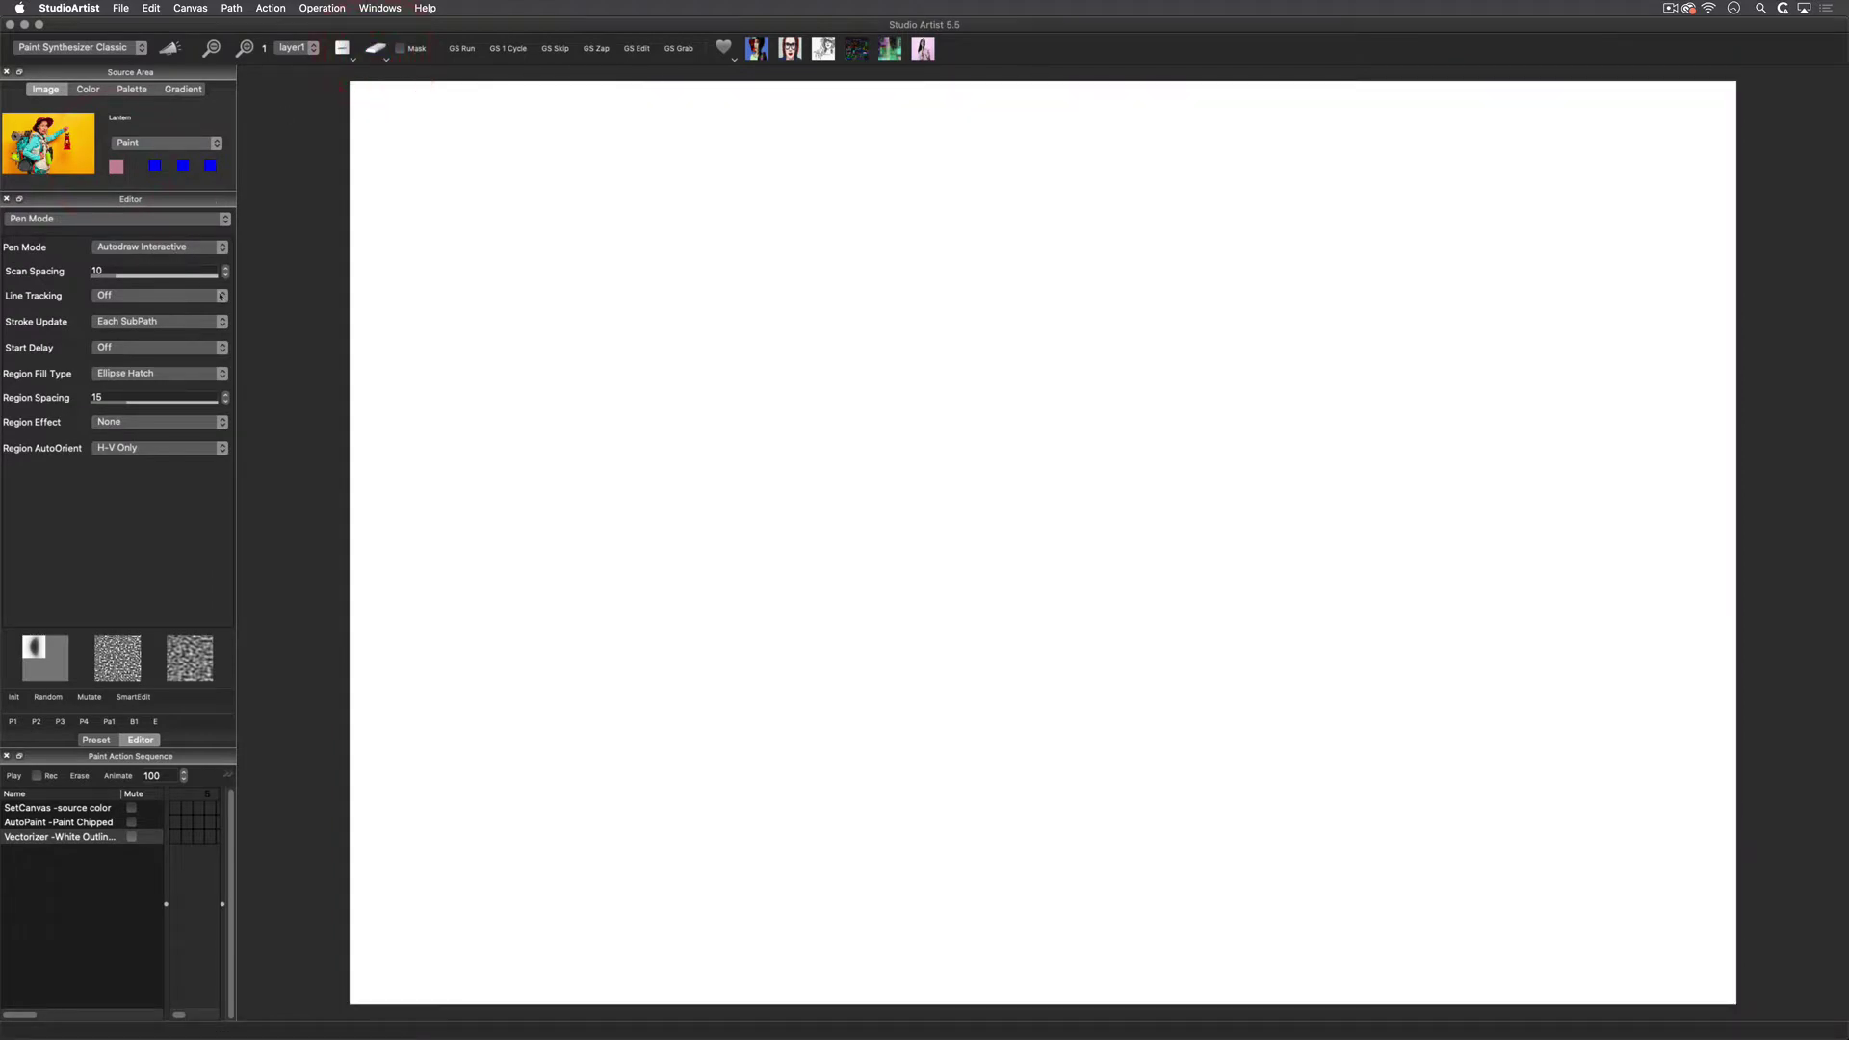
pyautogui.moveTo(626, 433); pyautogui.dragTo(1162, 463)
pyautogui.click(673, 442)
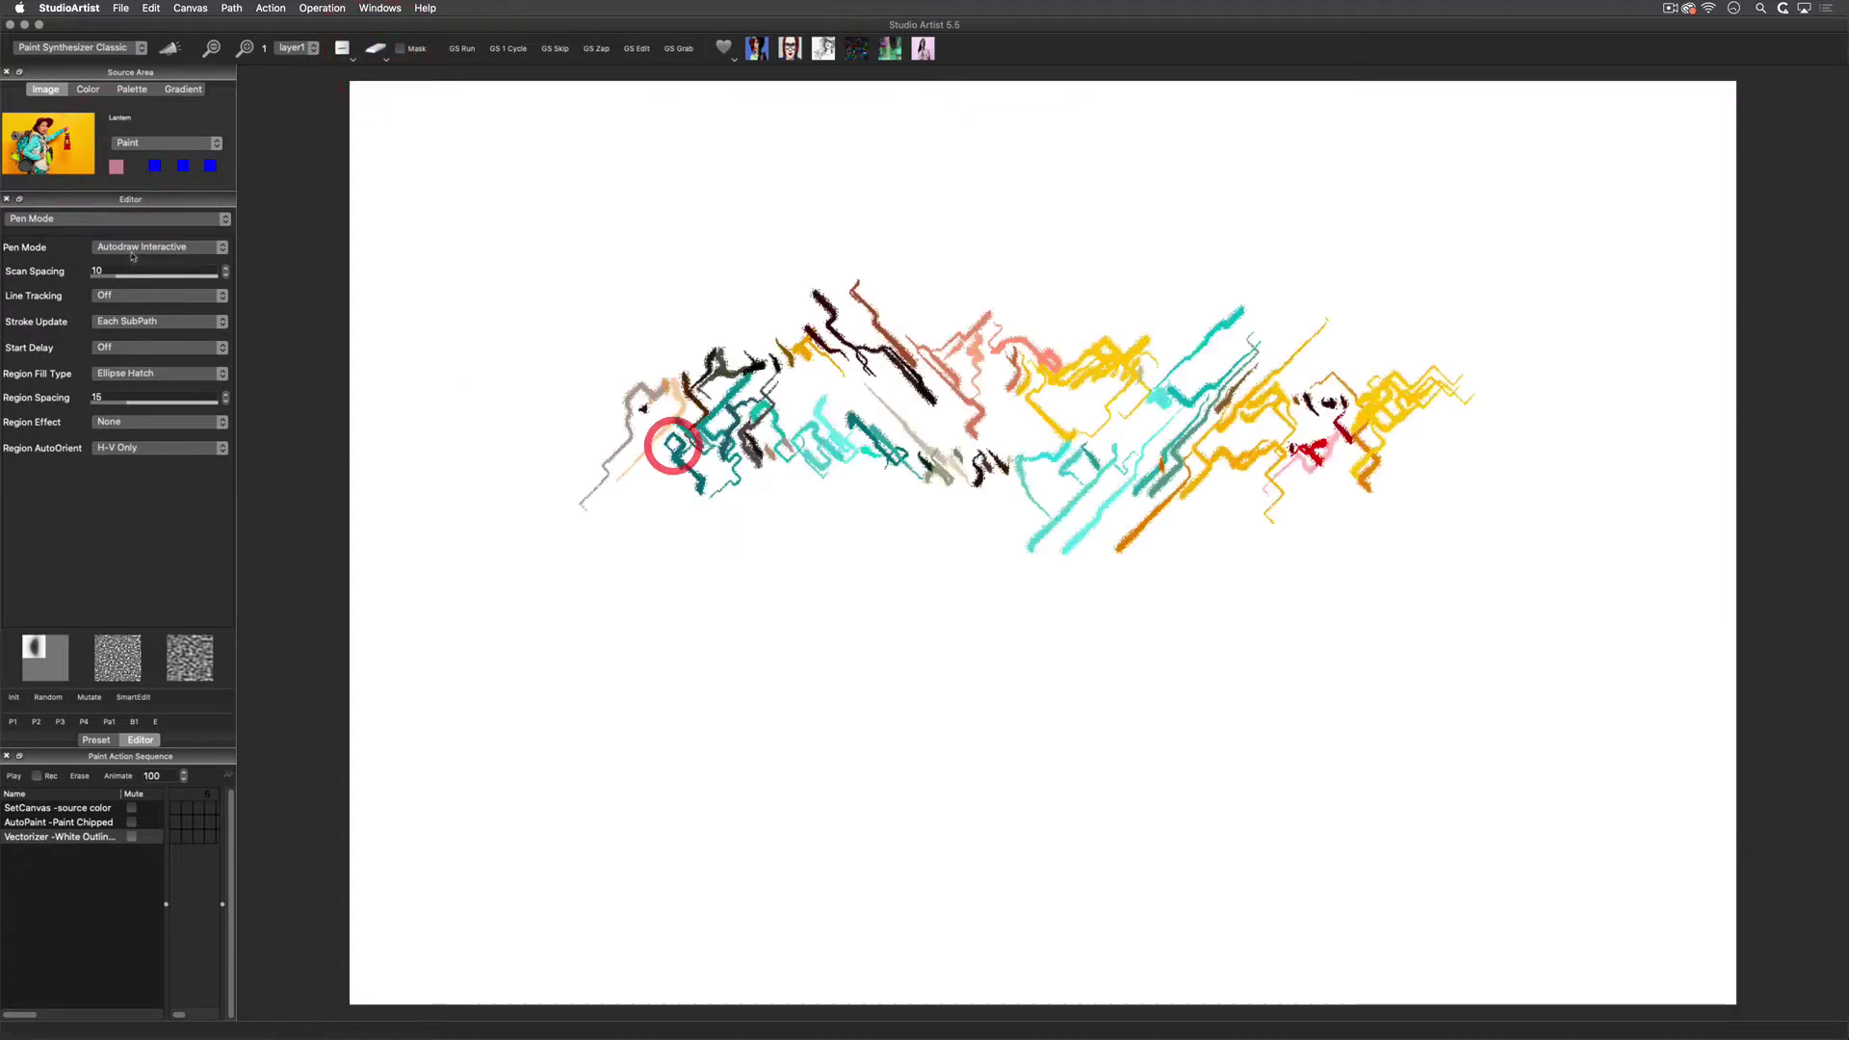
pyautogui.click(159, 246)
# Paint teal and yellow test strokes by hand, then erase the canvas.
pyautogui.click(138, 200)
pyautogui.moveTo(684, 631); pyautogui.dragTo(1337, 588)
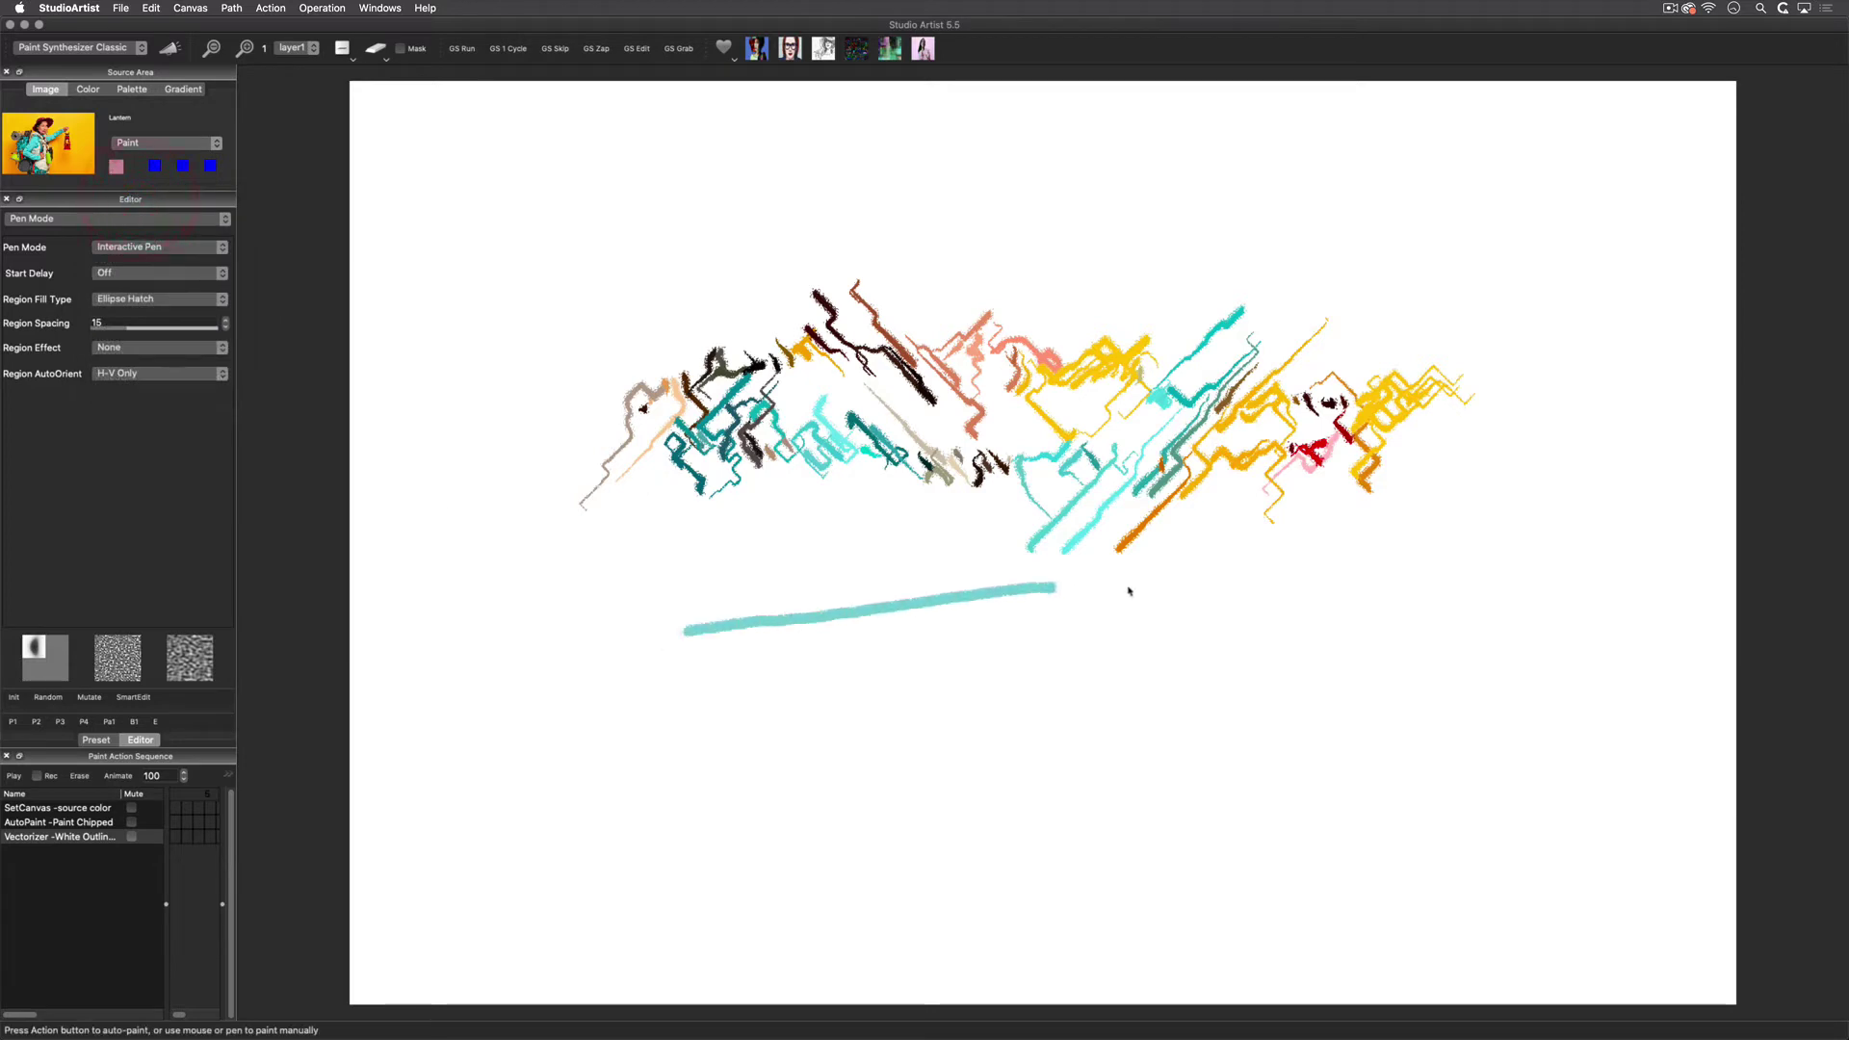
pyautogui.moveTo(724, 693); pyautogui.dragTo(1360, 655)
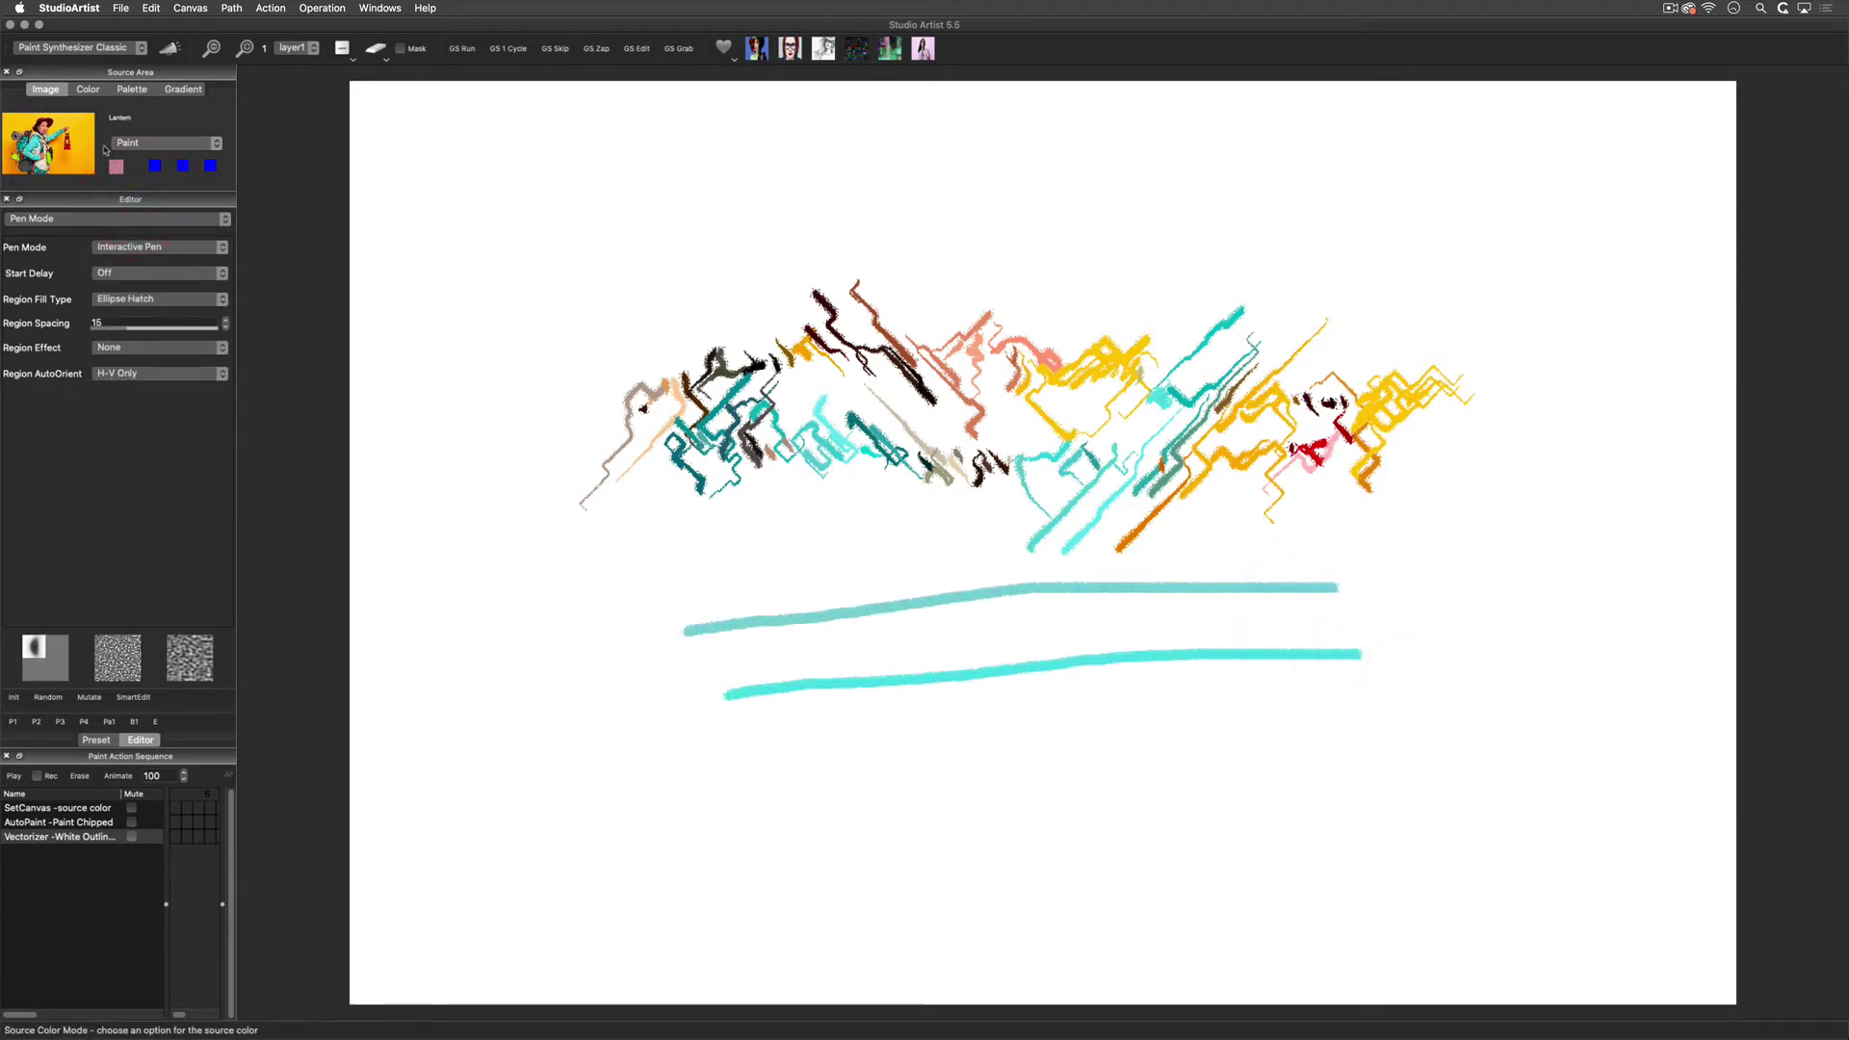
pyautogui.moveTo(522, 263); pyautogui.dragTo(814, 183)
pyautogui.moveTo(497, 373); pyautogui.dragTo(852, 344)
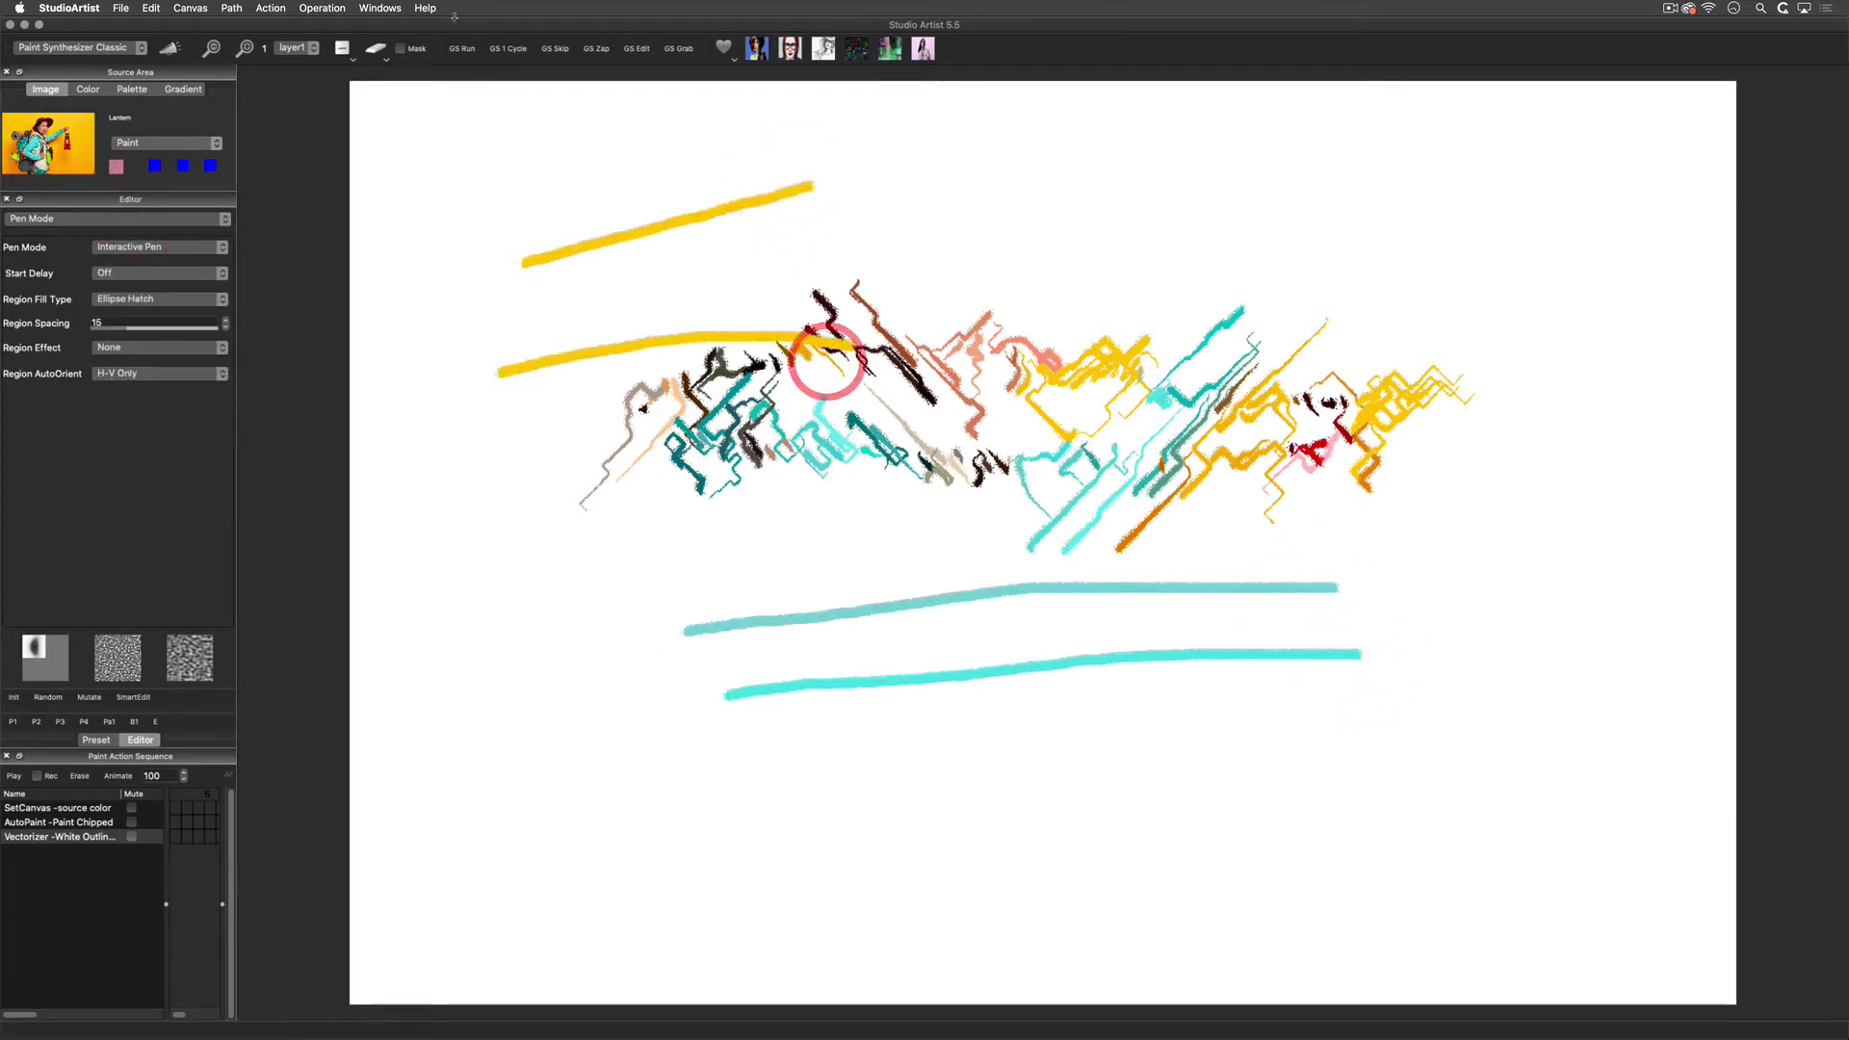
pyautogui.click(372, 52)
# Switch to a fixed paint colour and paint crimson and blue test strokes.
pyautogui.click(87, 90)
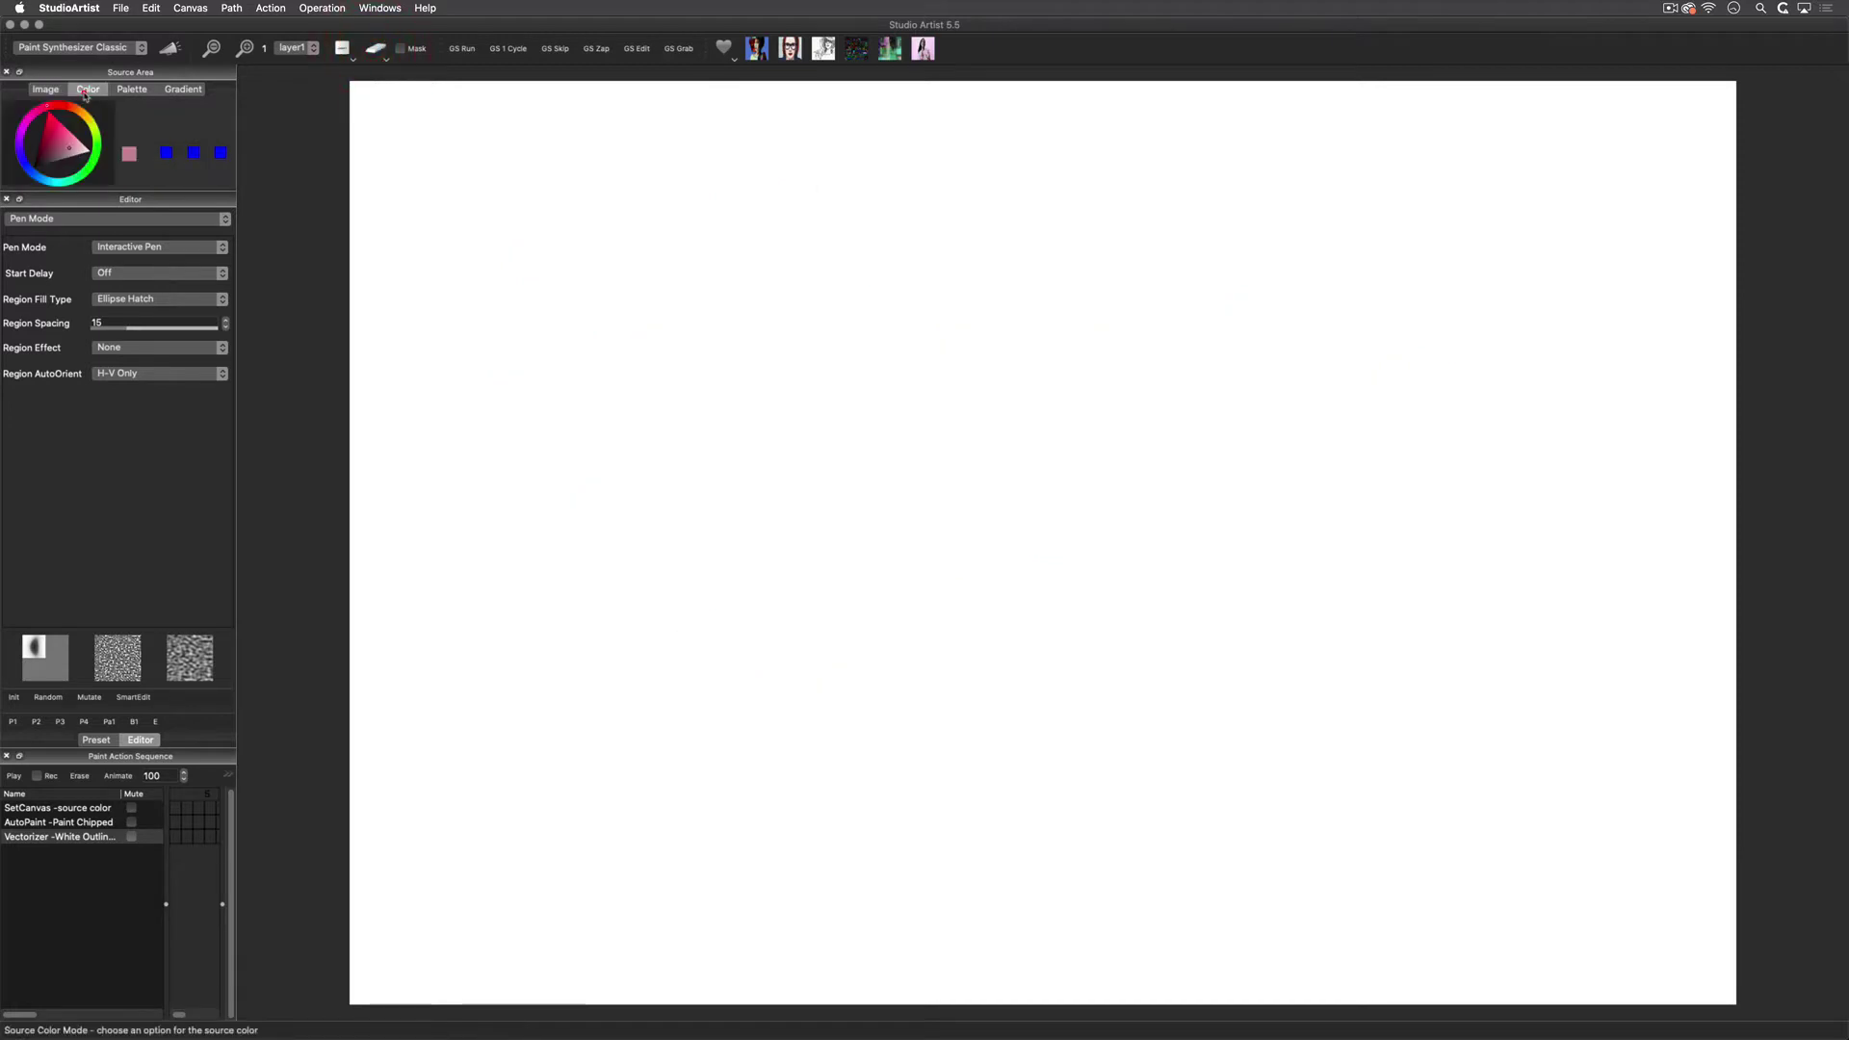
pyautogui.click(54, 123)
pyautogui.moveTo(674, 375); pyautogui.dragTo(1064, 396)
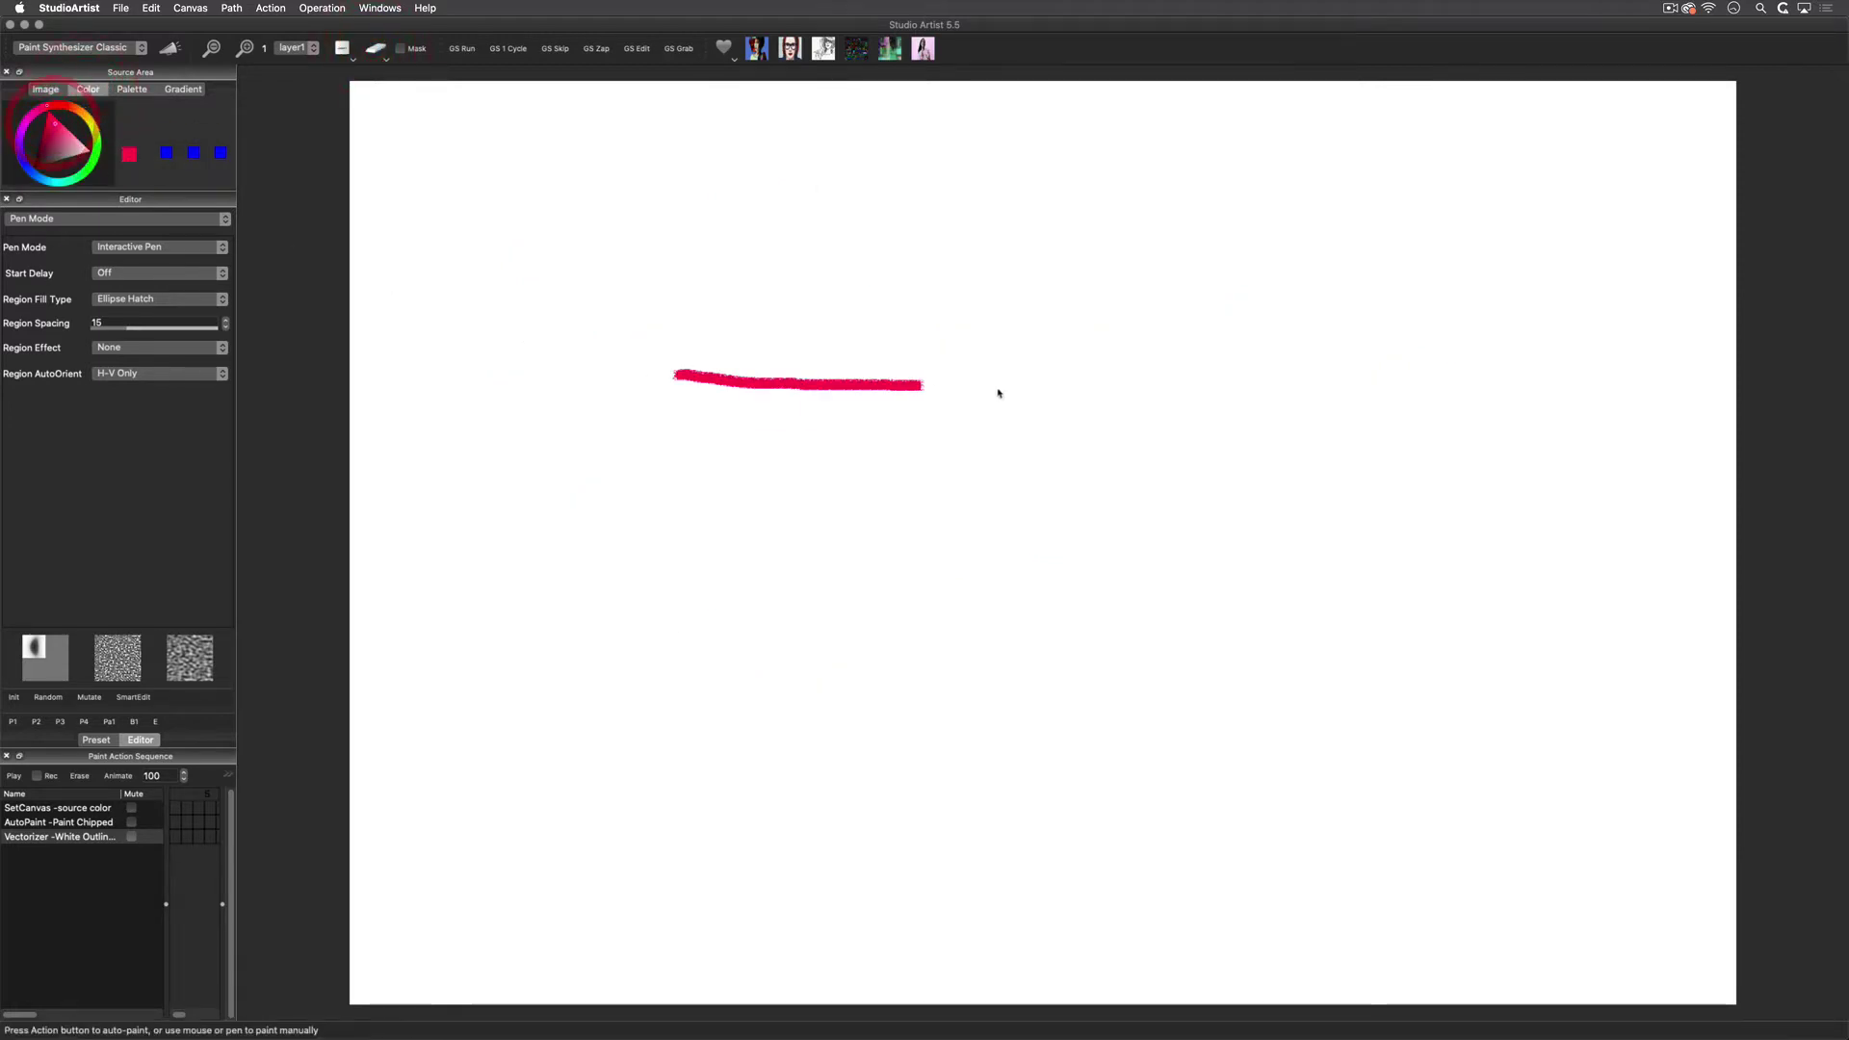
pyautogui.click(58, 103)
pyautogui.click(40, 151)
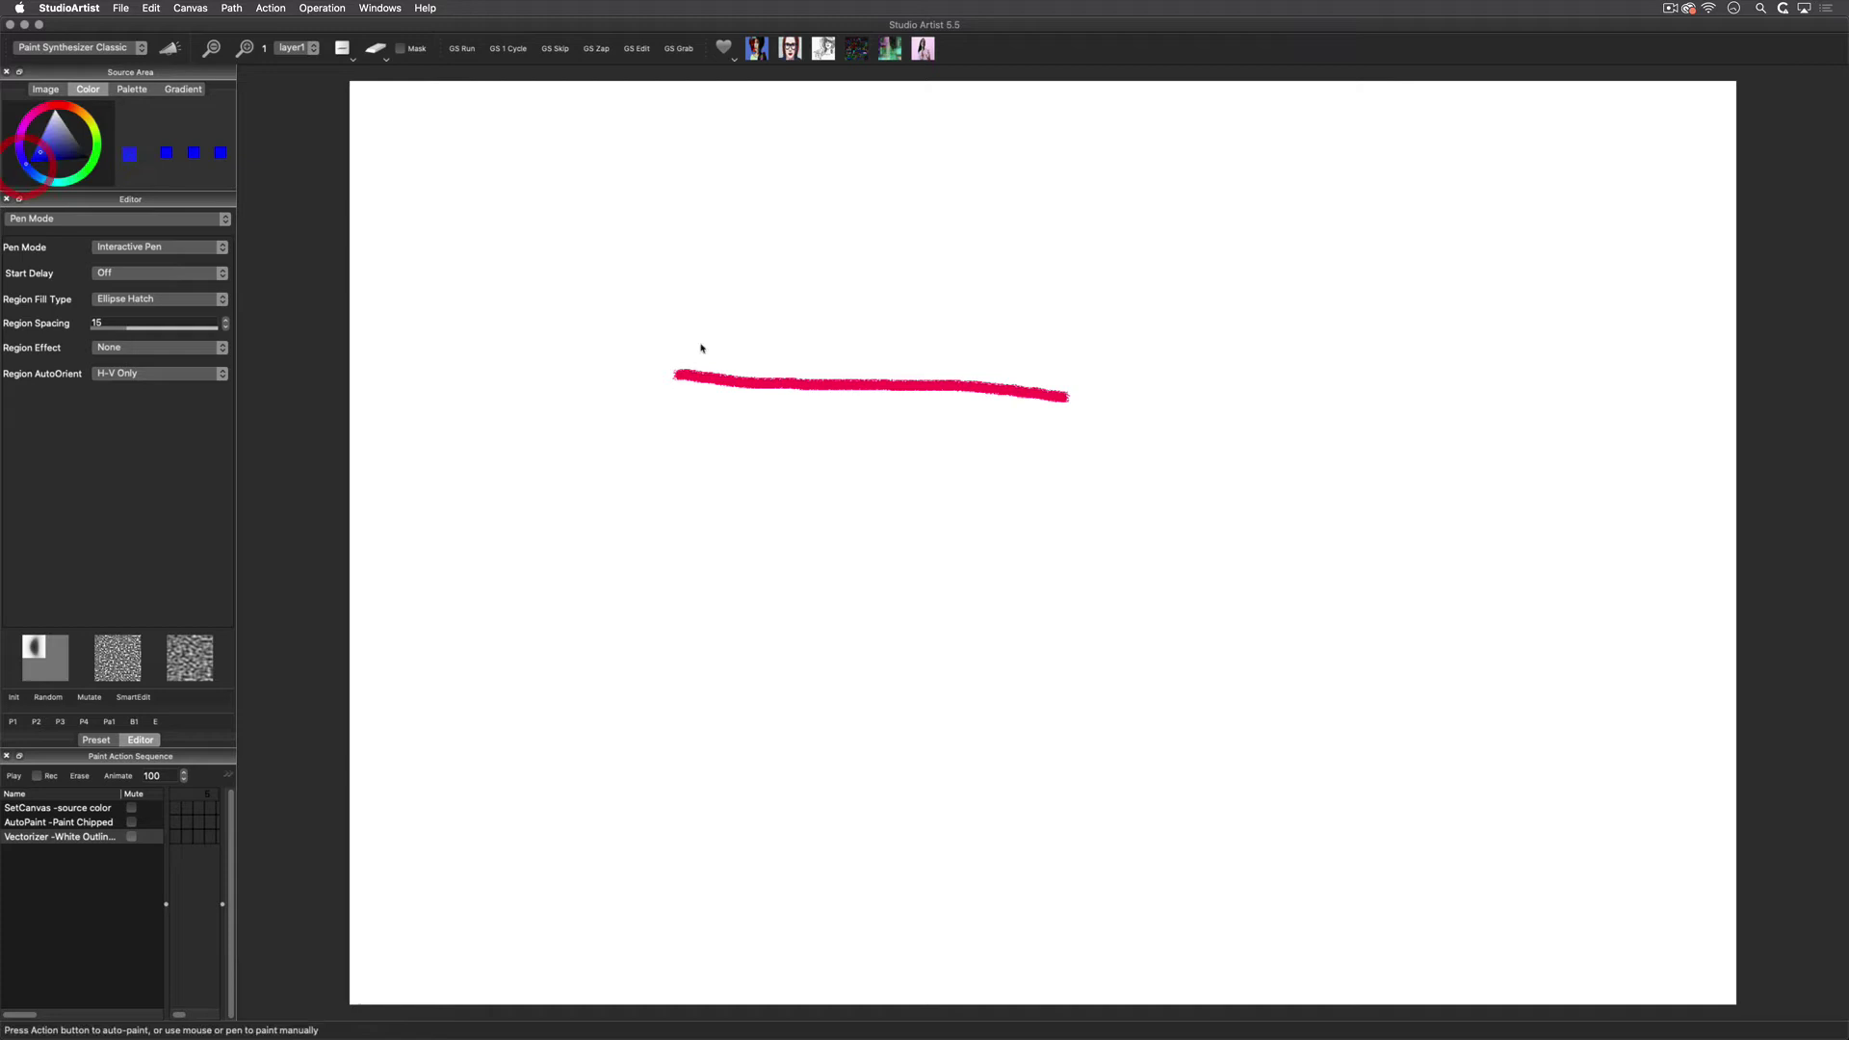
pyautogui.moveTo(788, 340); pyautogui.dragTo(1229, 322)
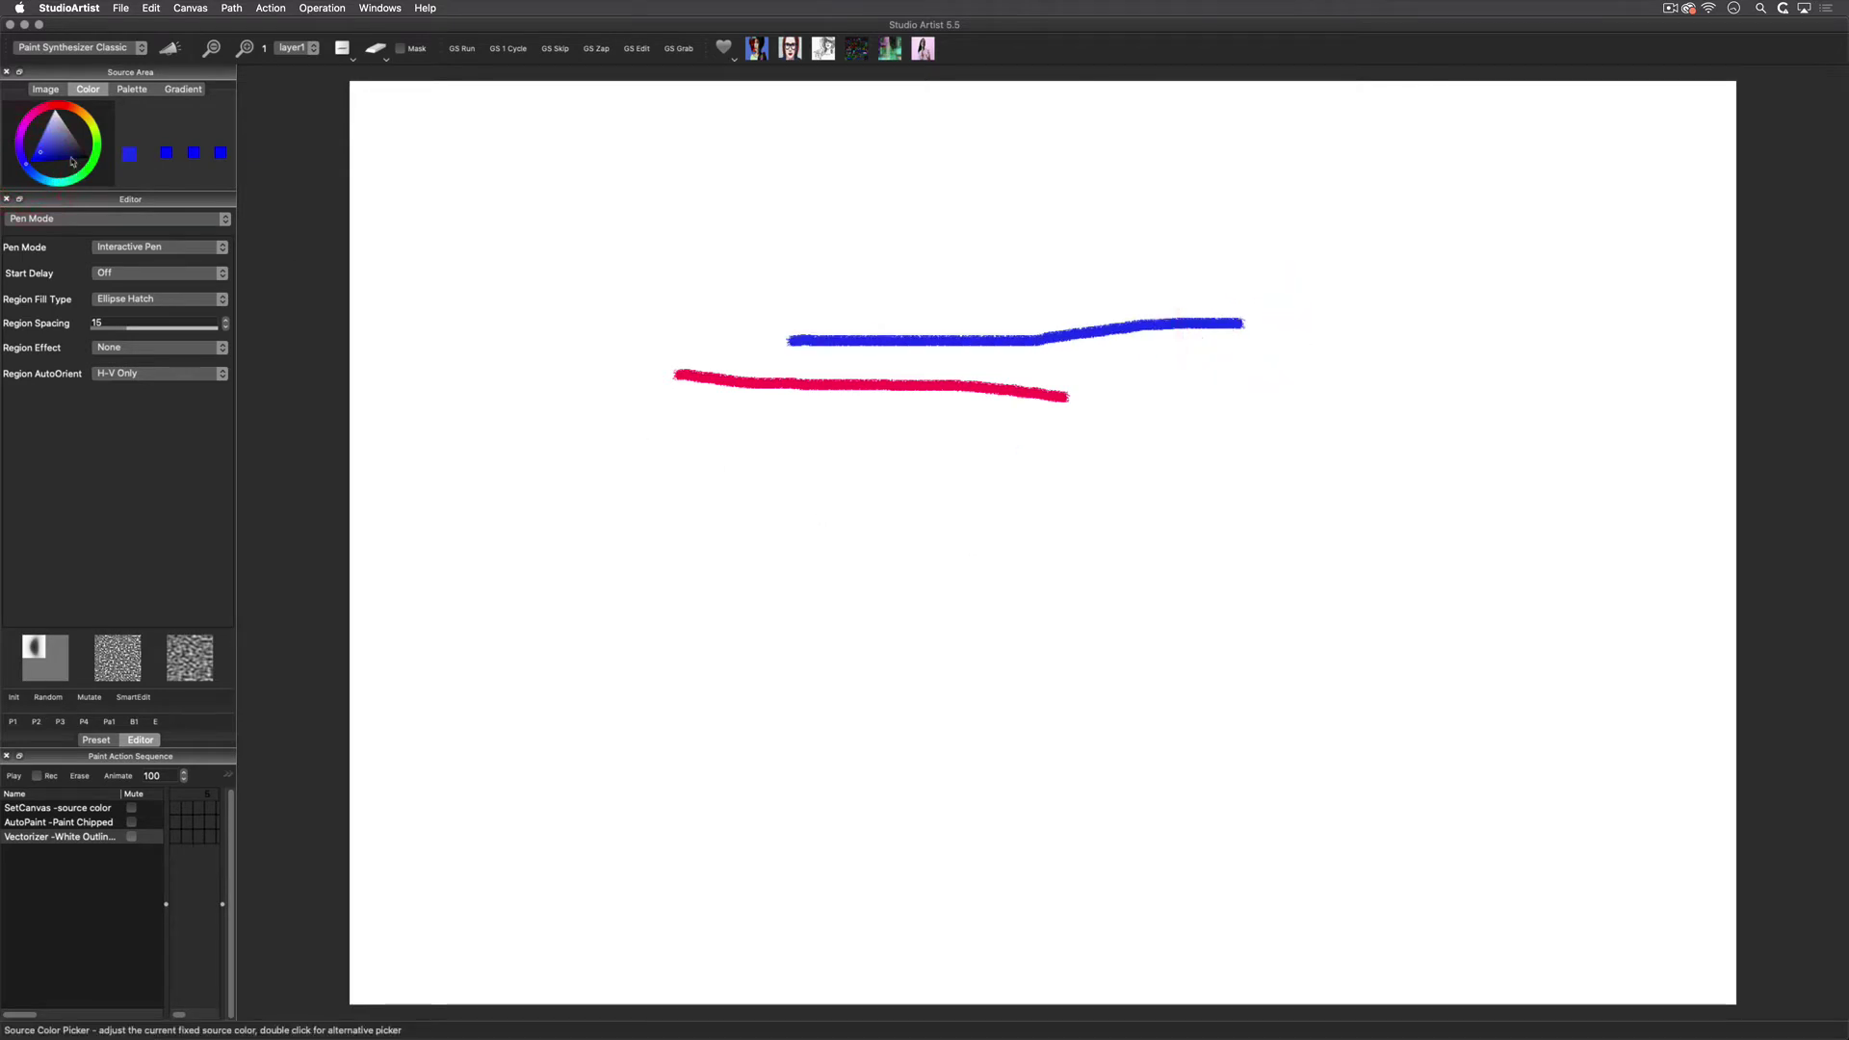
# Paint cyan strokes, enlarging the brush for one wide swath, then shrink it.
pyautogui.moveTo(788, 447); pyautogui.dragTo(955, 460)
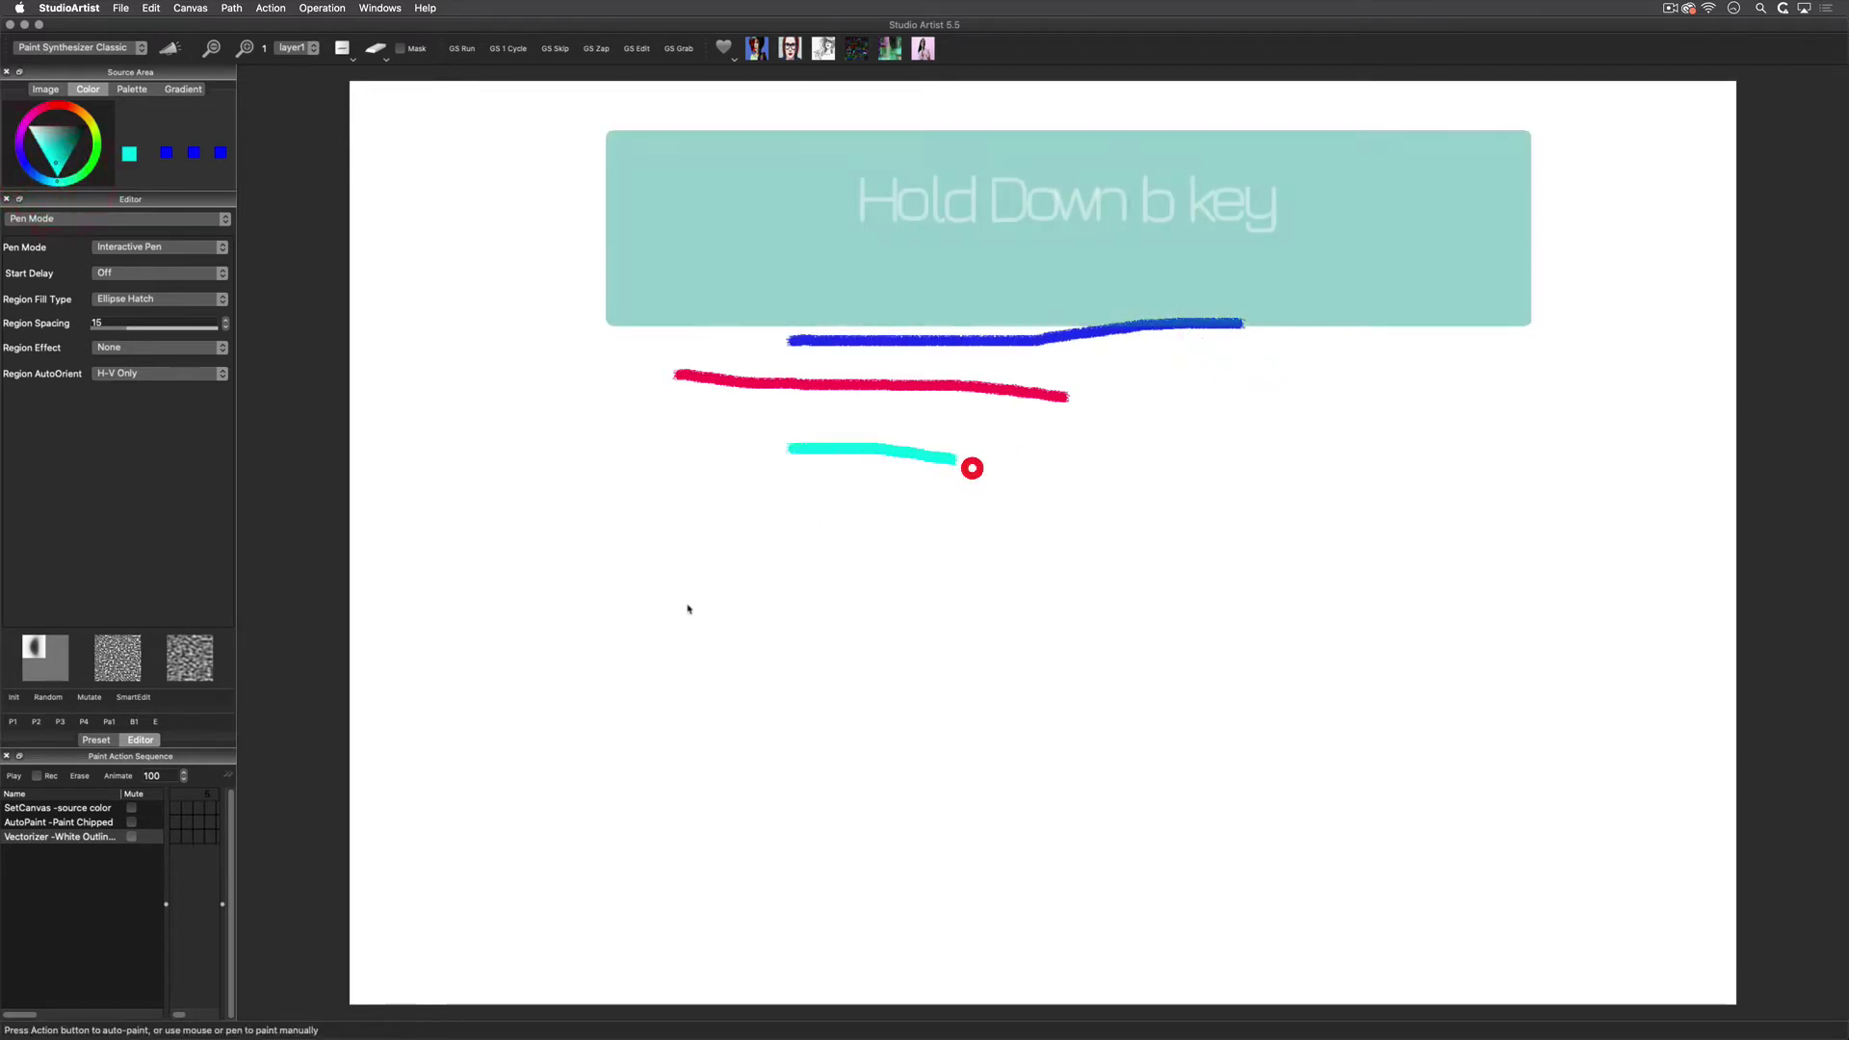
pyautogui.moveTo(905, 664); pyautogui.dragTo(1134, 550)
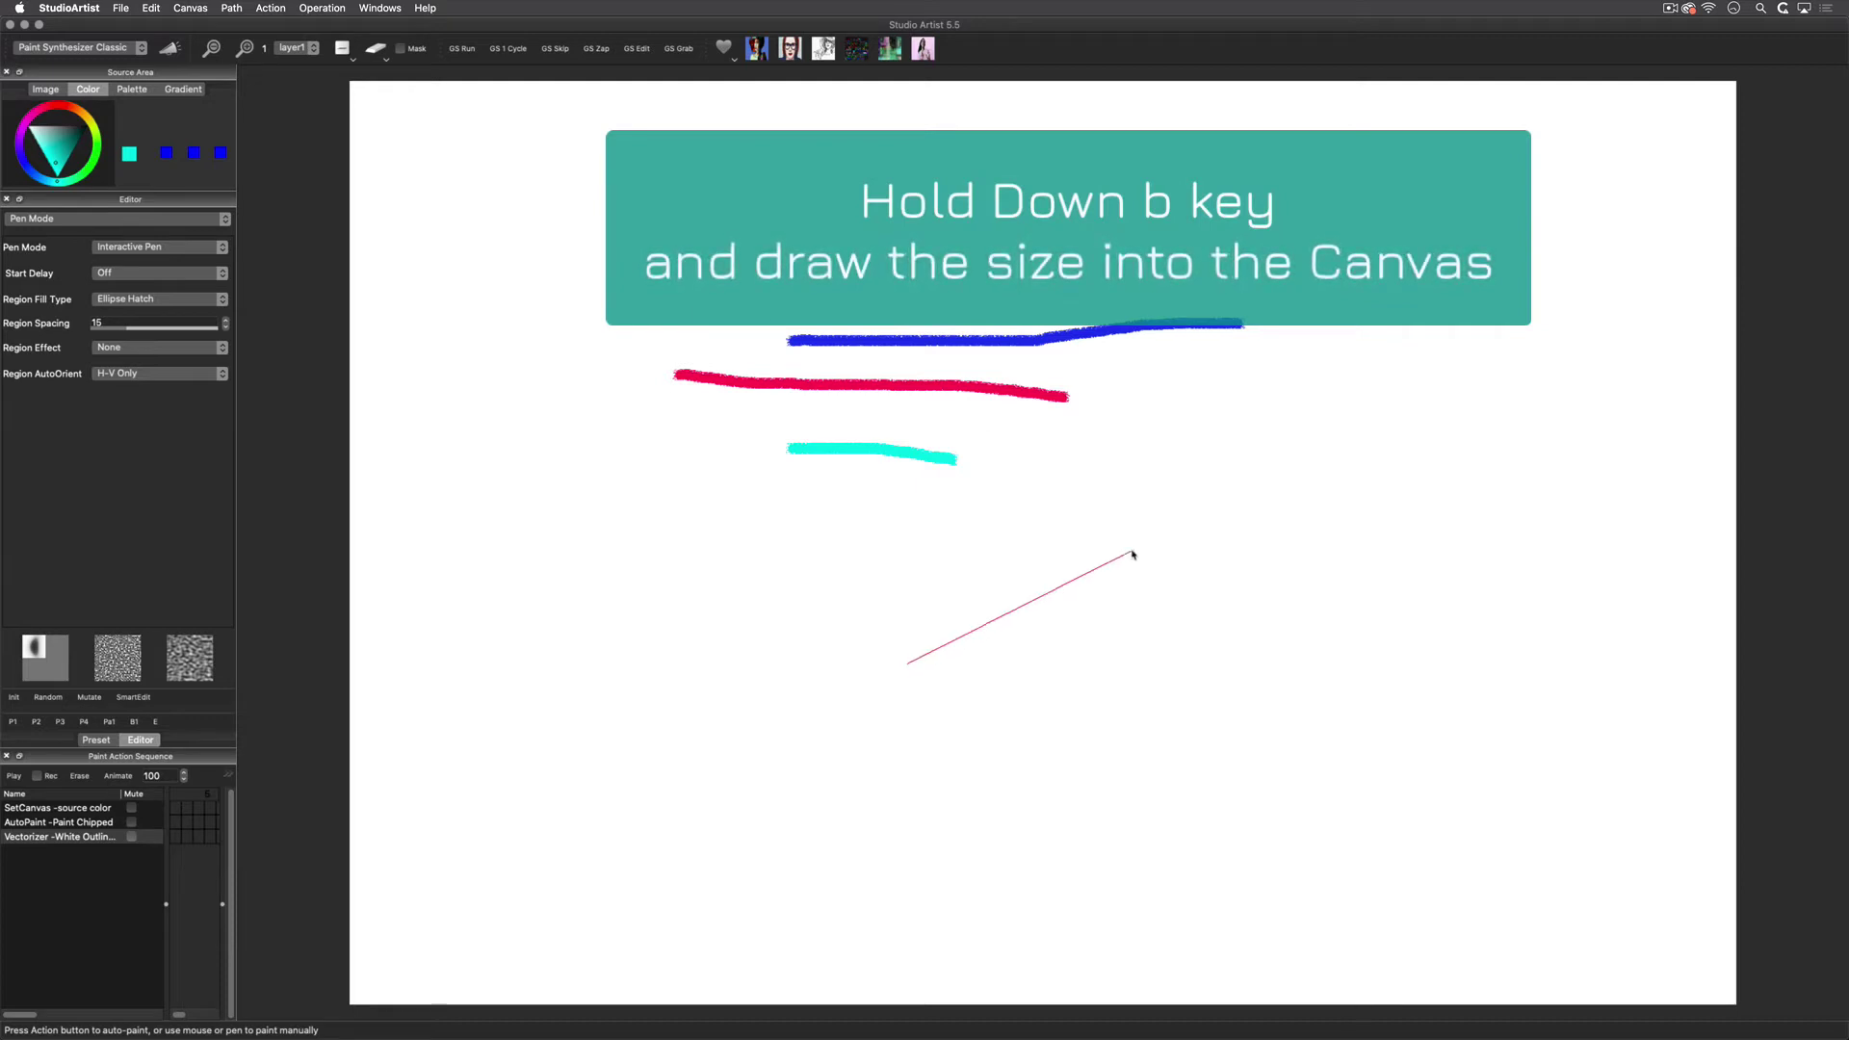
pyautogui.moveTo(829, 557)
pyautogui.mouseDown()
pyautogui.moveTo(1259, 570)
pyautogui.moveTo(1473, 632)
pyautogui.mouseUp()
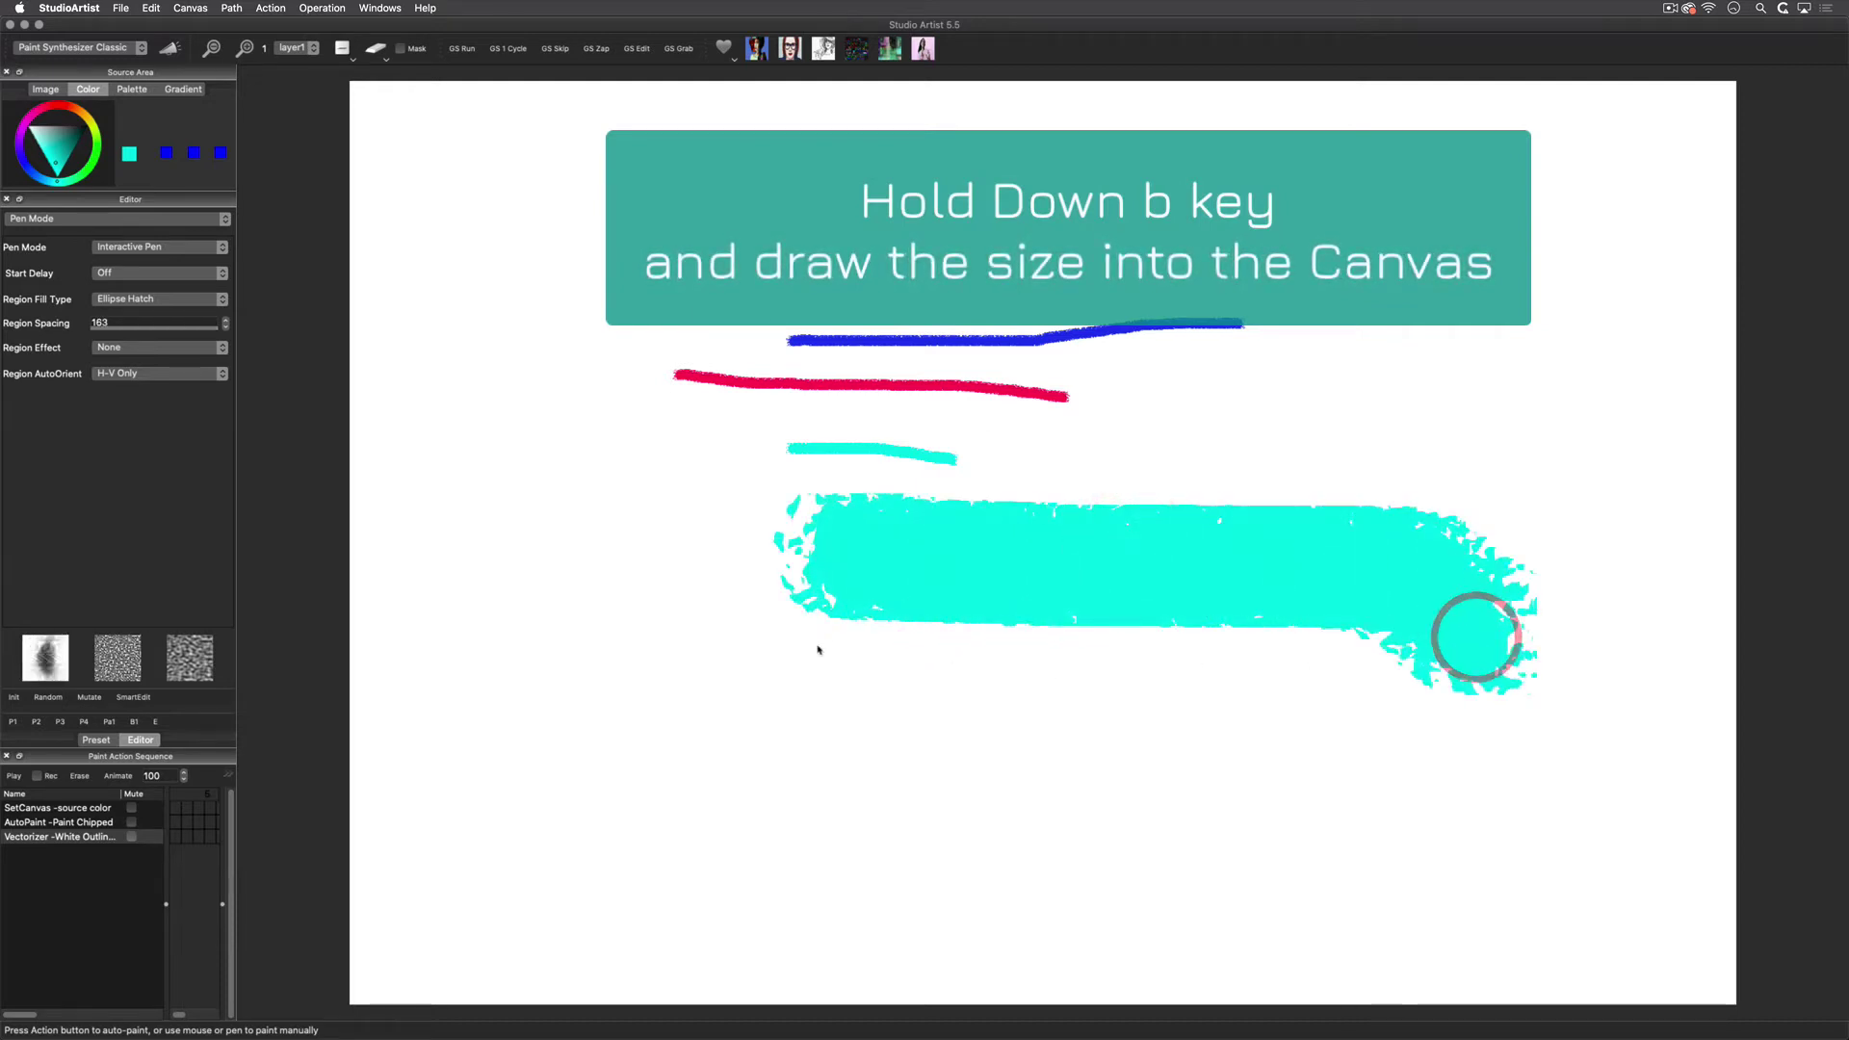
pyautogui.moveTo(809, 682); pyautogui.dragTo(930, 673)
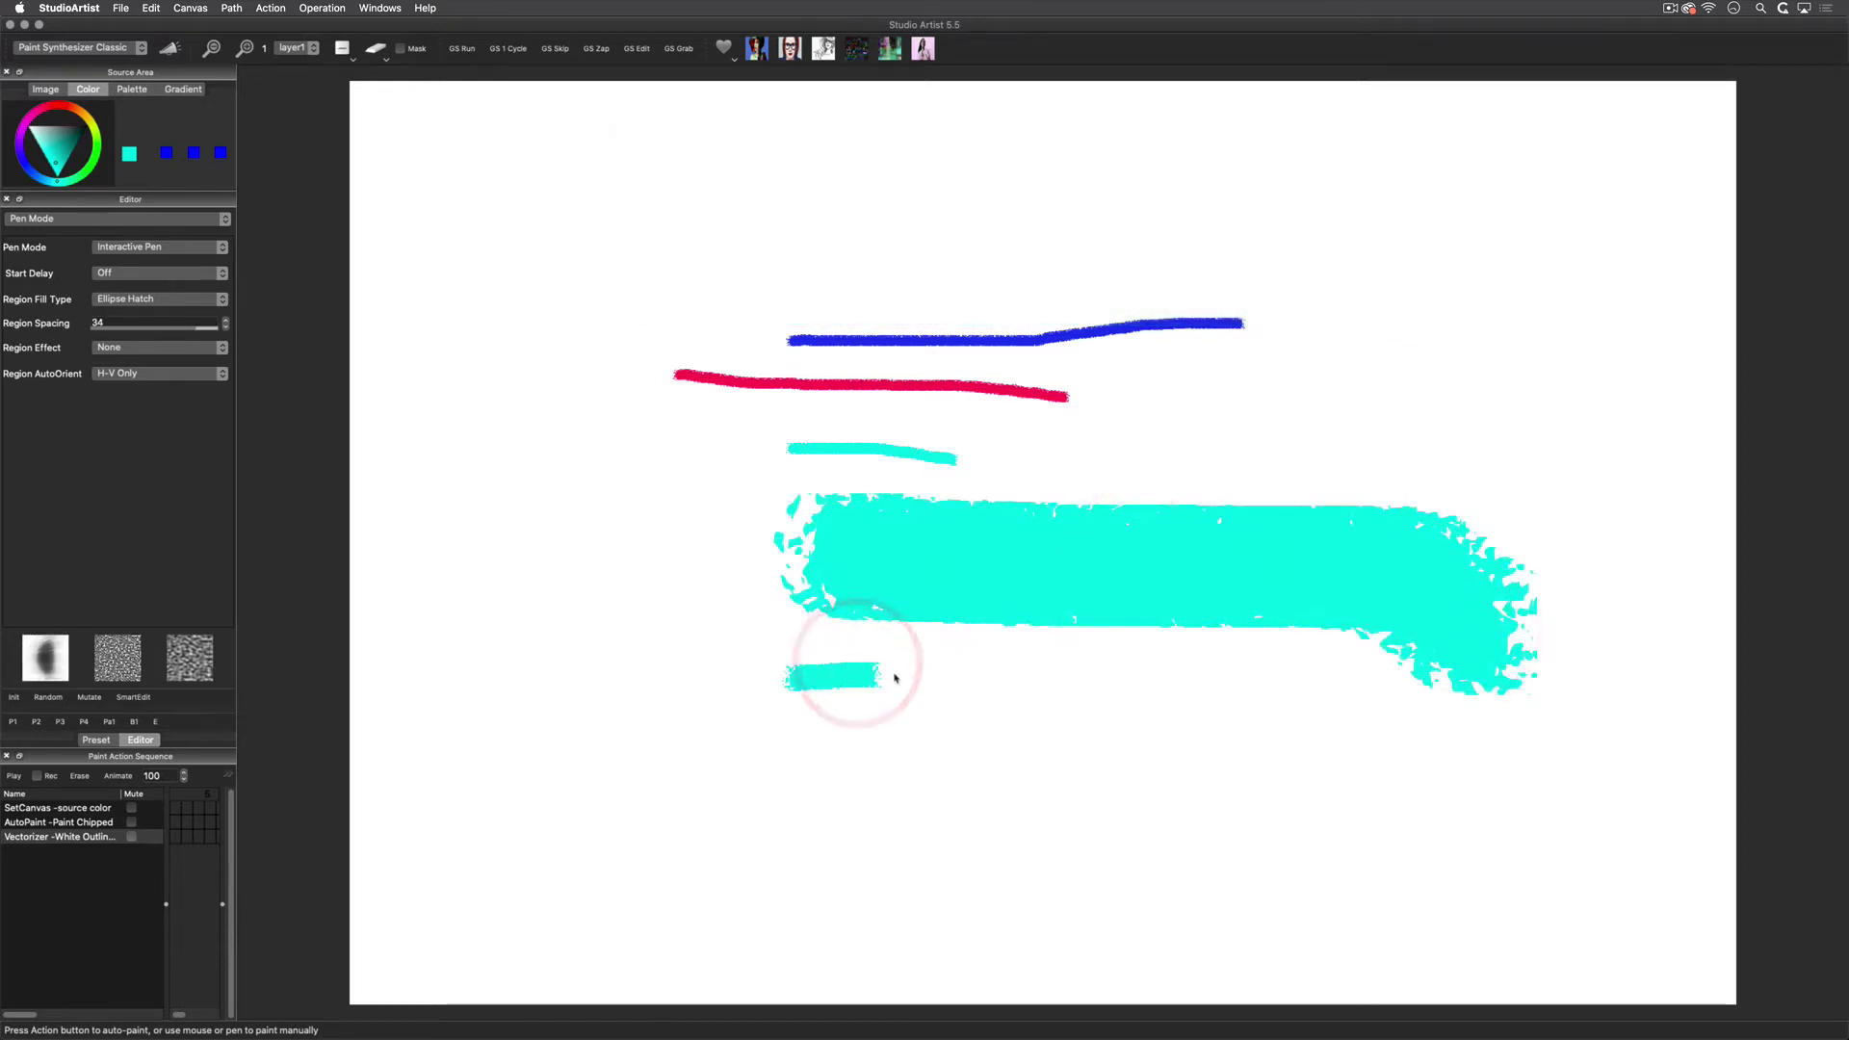
# In Brush Source, set vertical size 20 and horizontal size 95, then paint a cyan stroke.
pyautogui.click(106, 219)
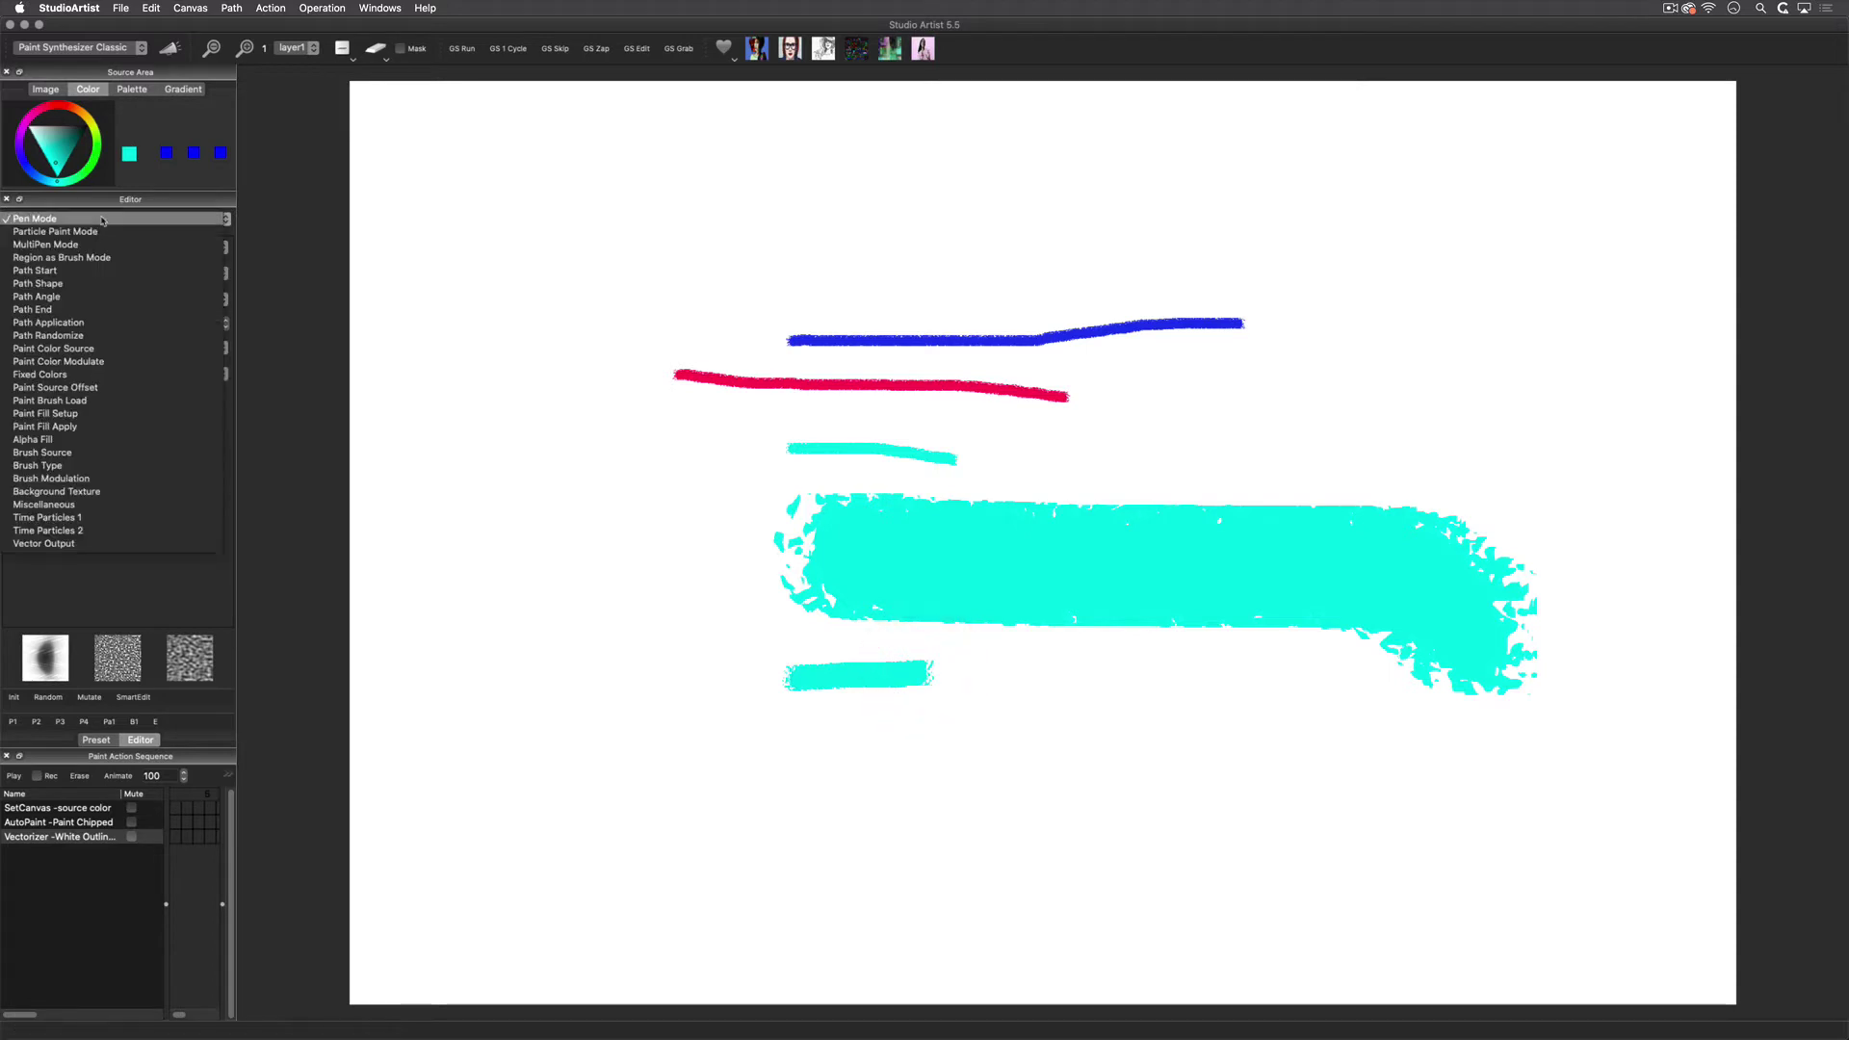
pyautogui.click(94, 451)
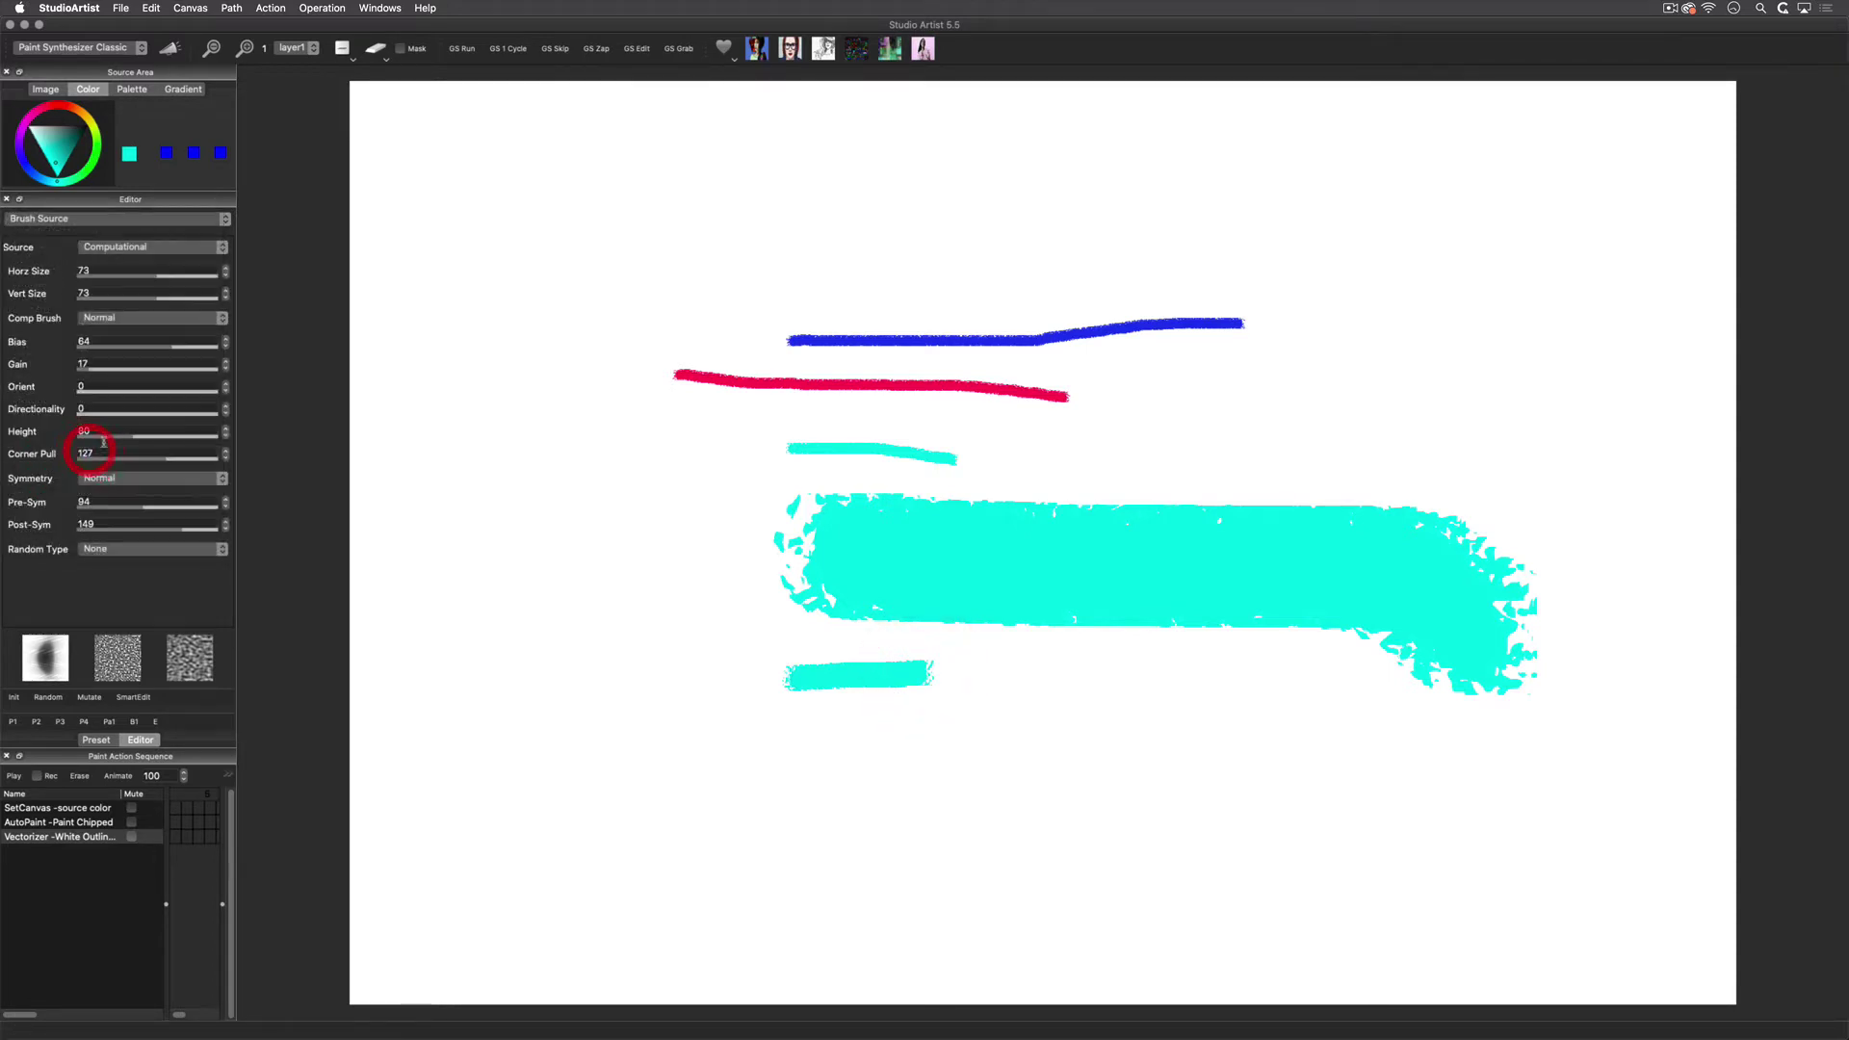
pyautogui.moveTo(113, 279); pyautogui.dragTo(97, 298)
pyautogui.moveTo(379, 244); pyautogui.dragTo(588, 221)
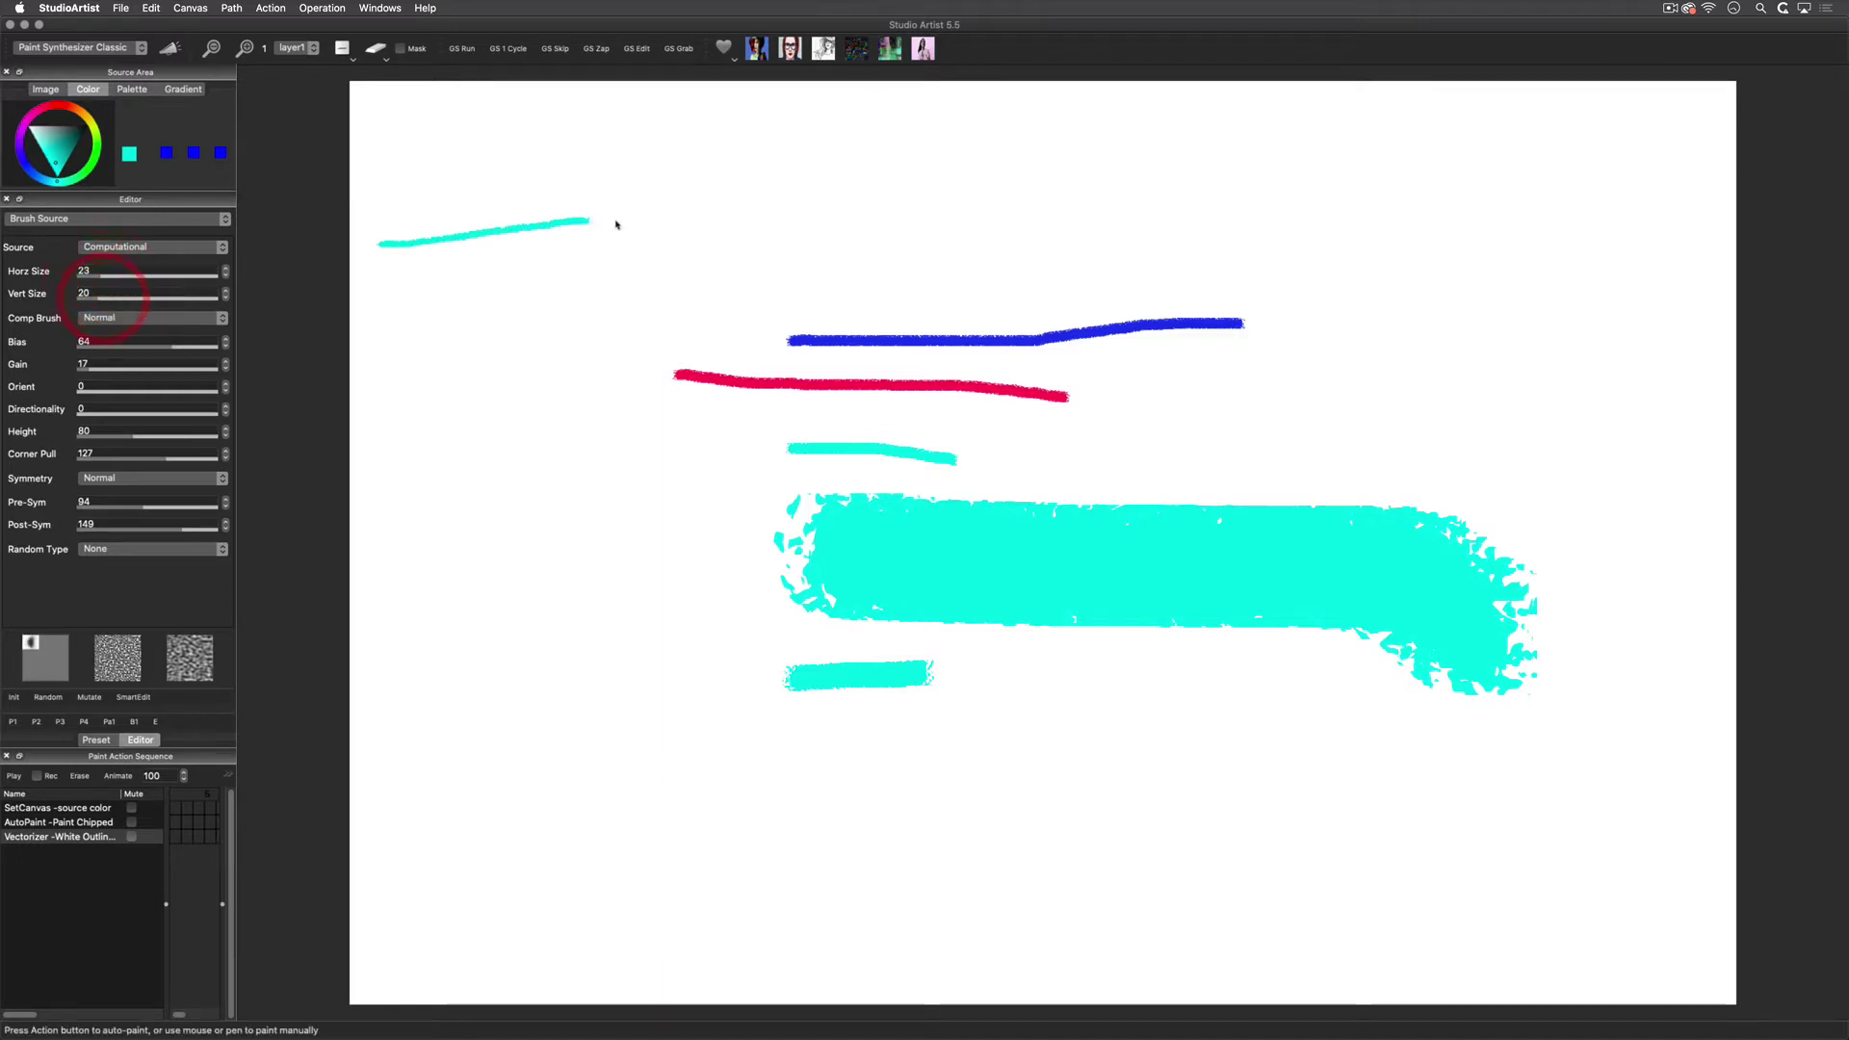
pyautogui.moveTo(159, 278); pyautogui.dragTo(187, 277)
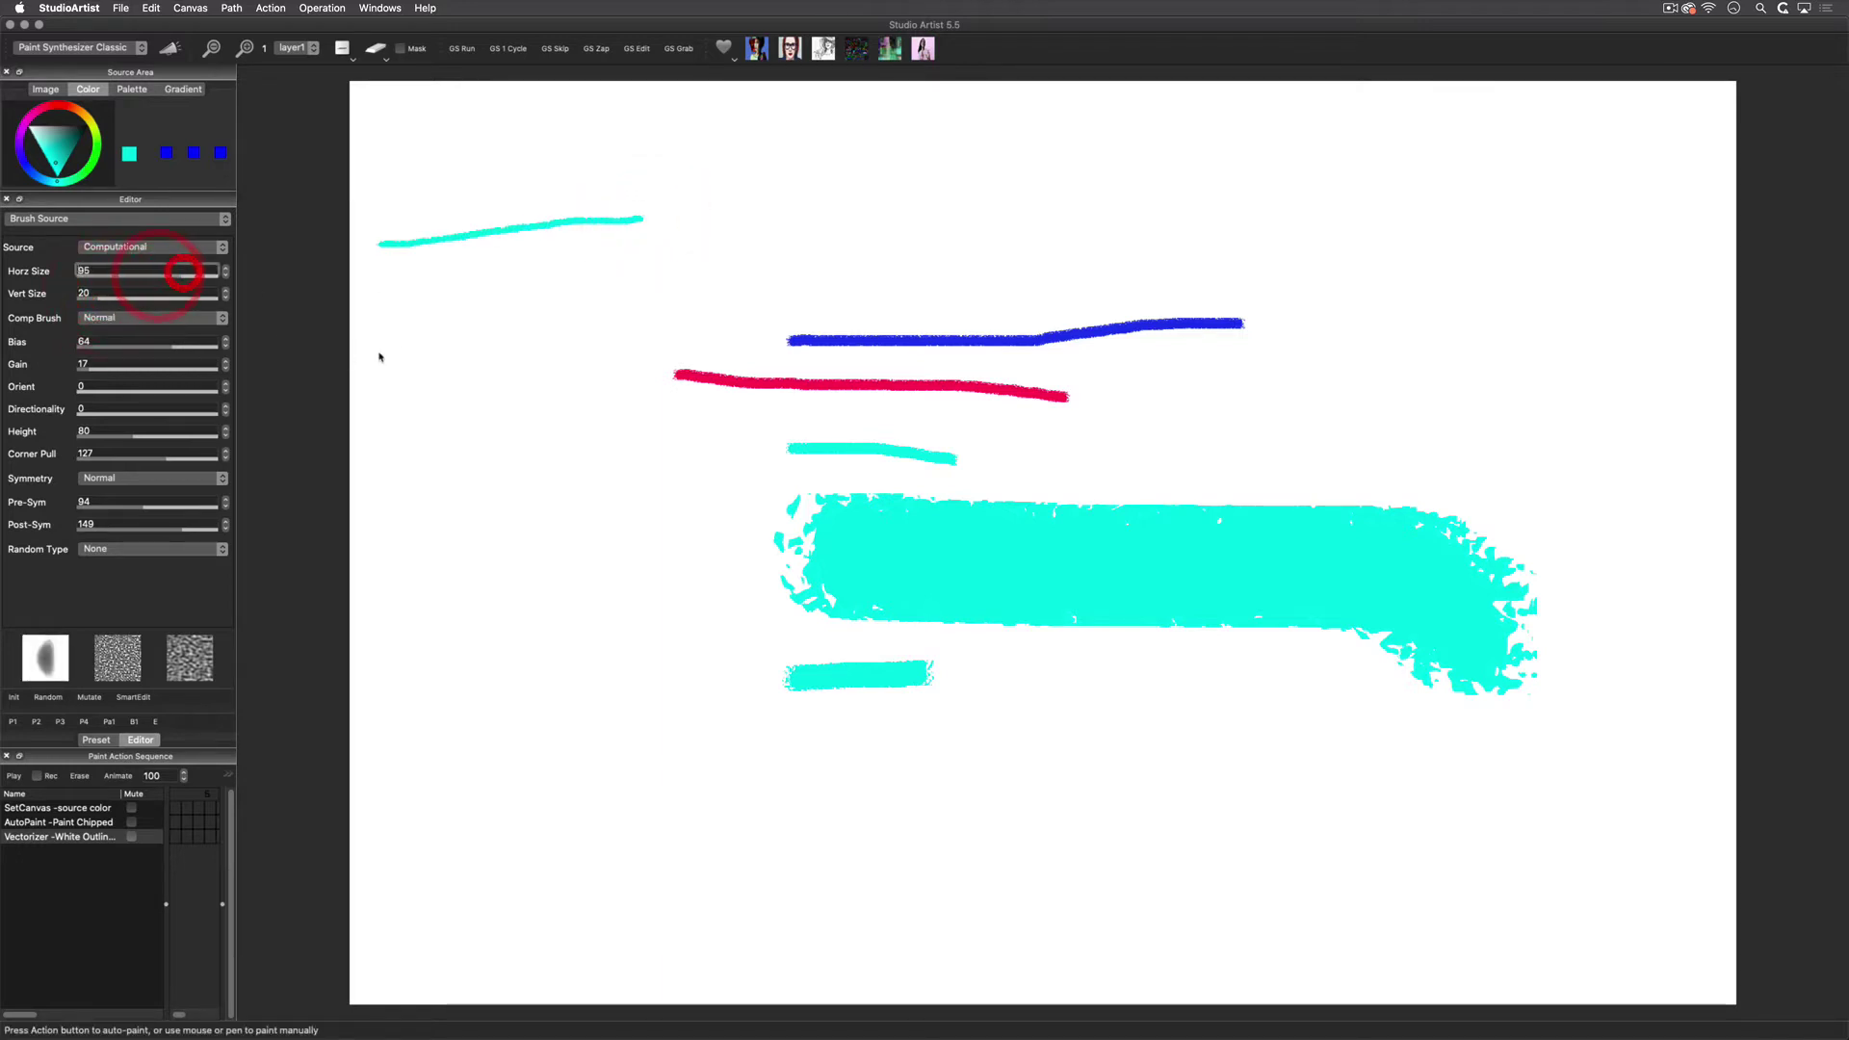
pyautogui.moveTo(409, 341); pyautogui.dragTo(797, 257)
# Reload the Acrylic - Dry Brush preset and erase the canvas to white.
pyautogui.click(95, 740)
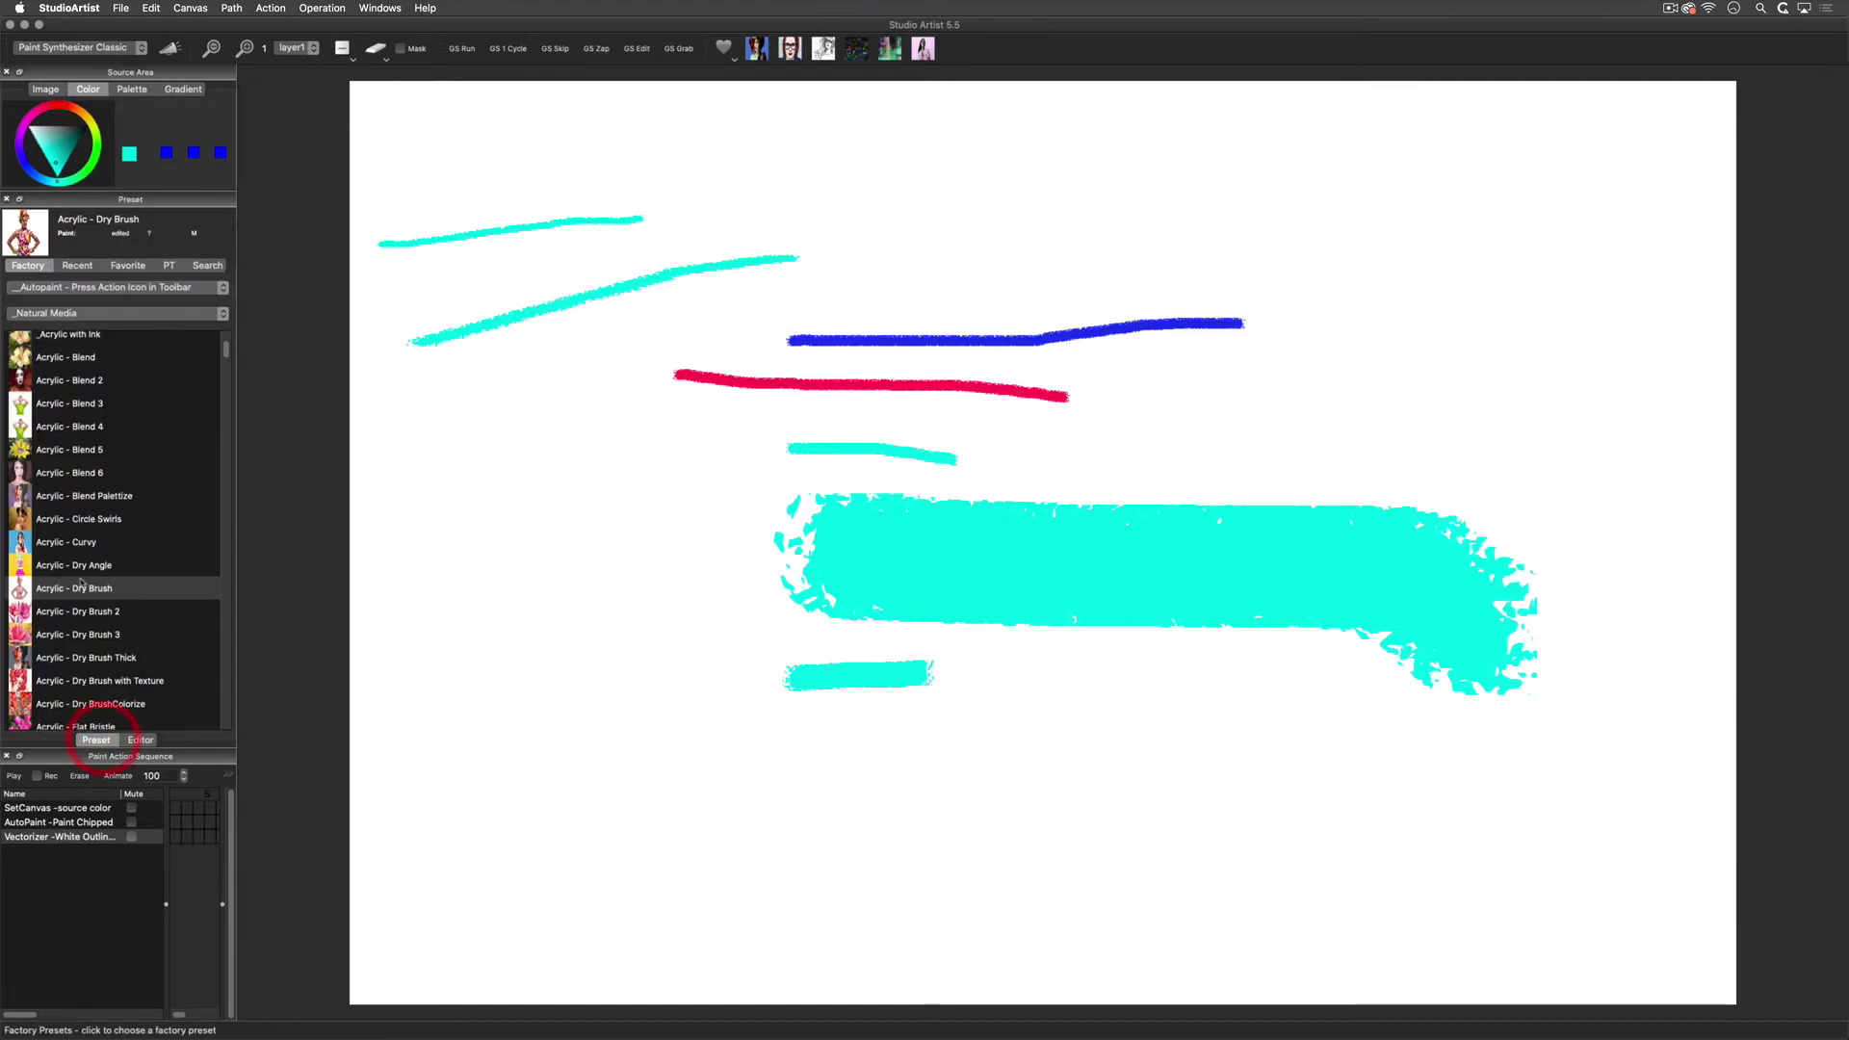
pyautogui.click(100, 567)
pyautogui.click(94, 589)
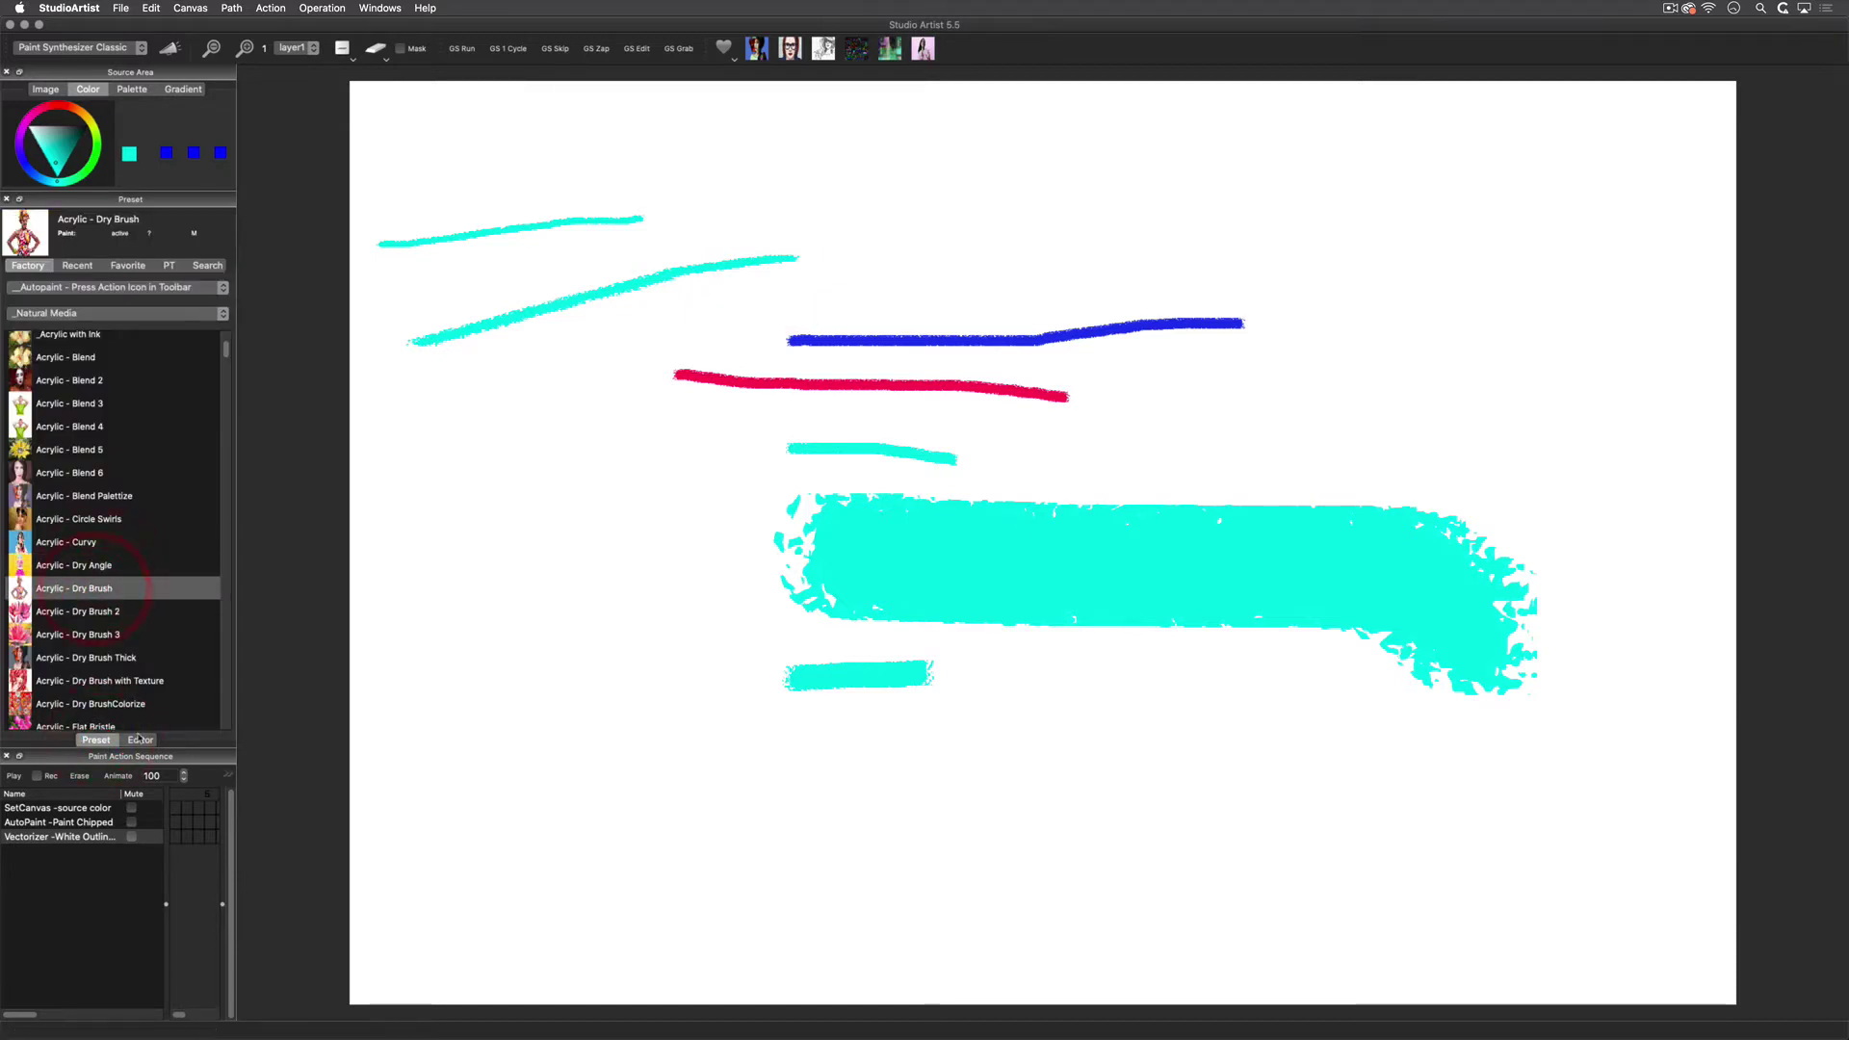
pyautogui.click(140, 739)
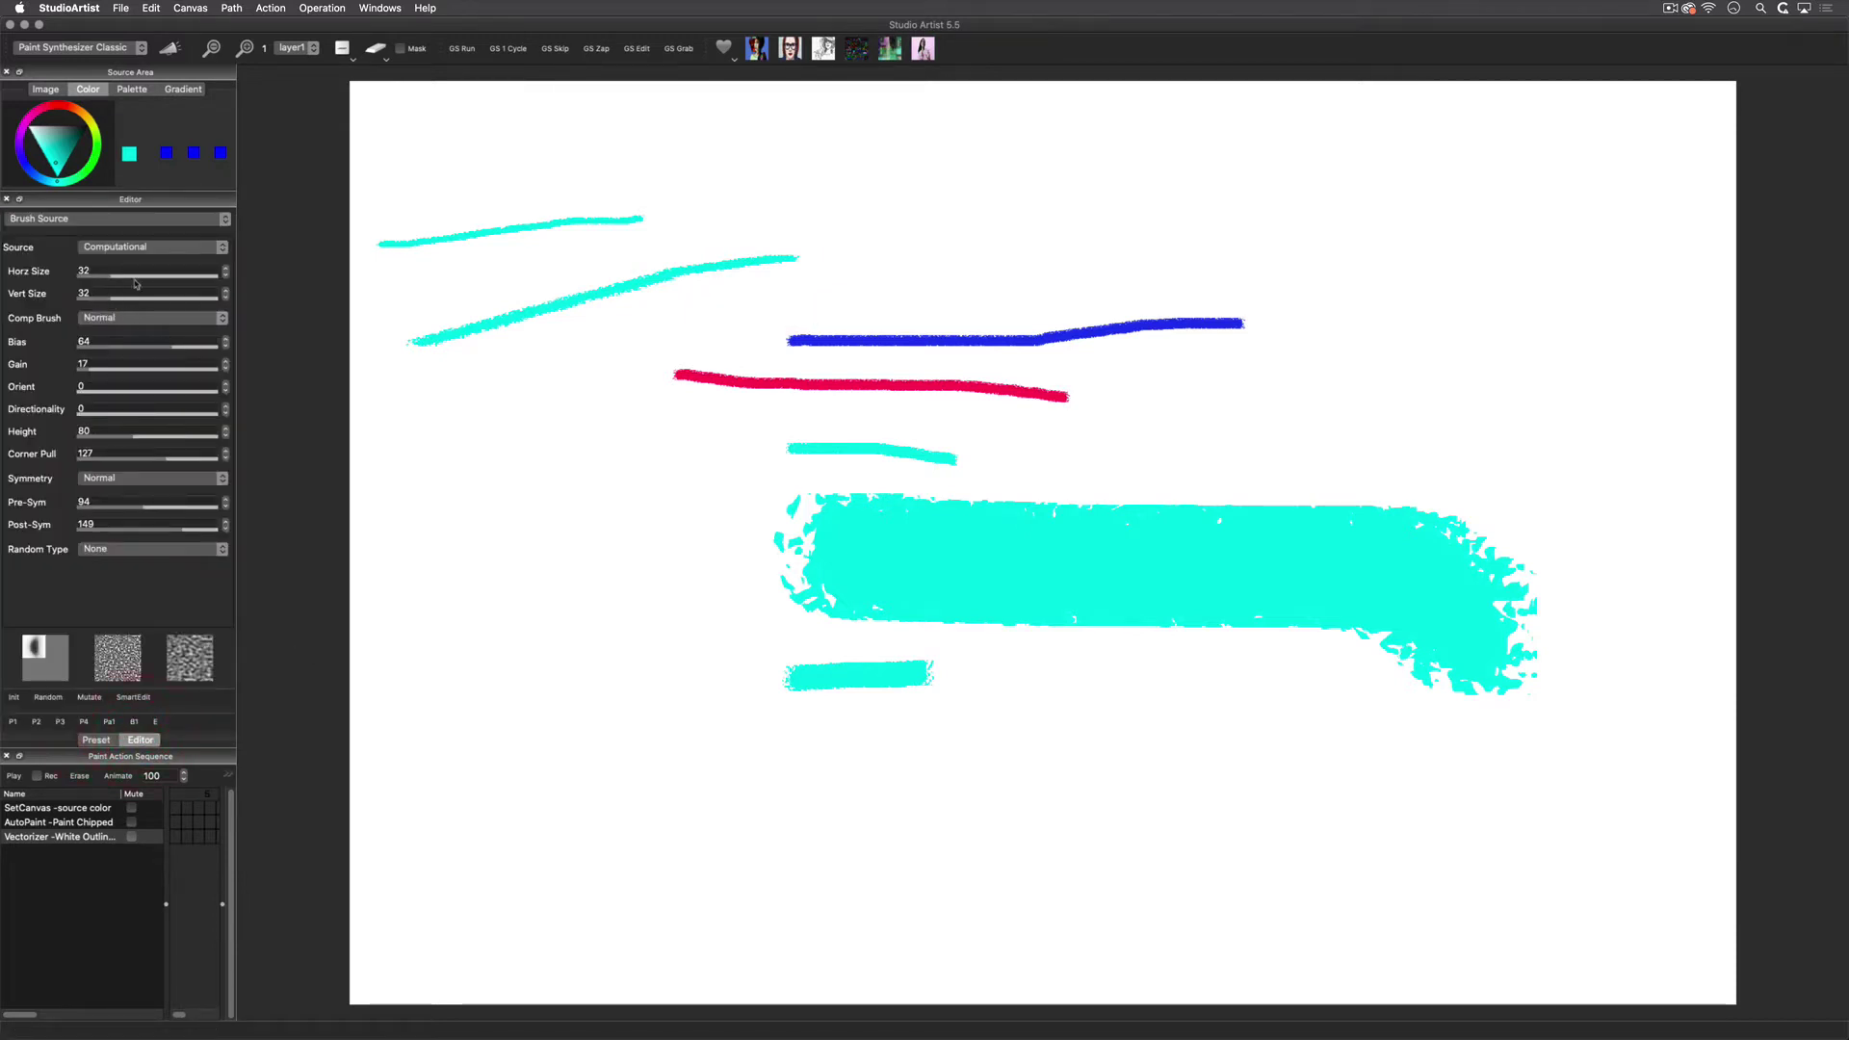
pyautogui.click(375, 52)
# Use the source image as paint source and run the loop action to autopaint.
pyautogui.click(43, 90)
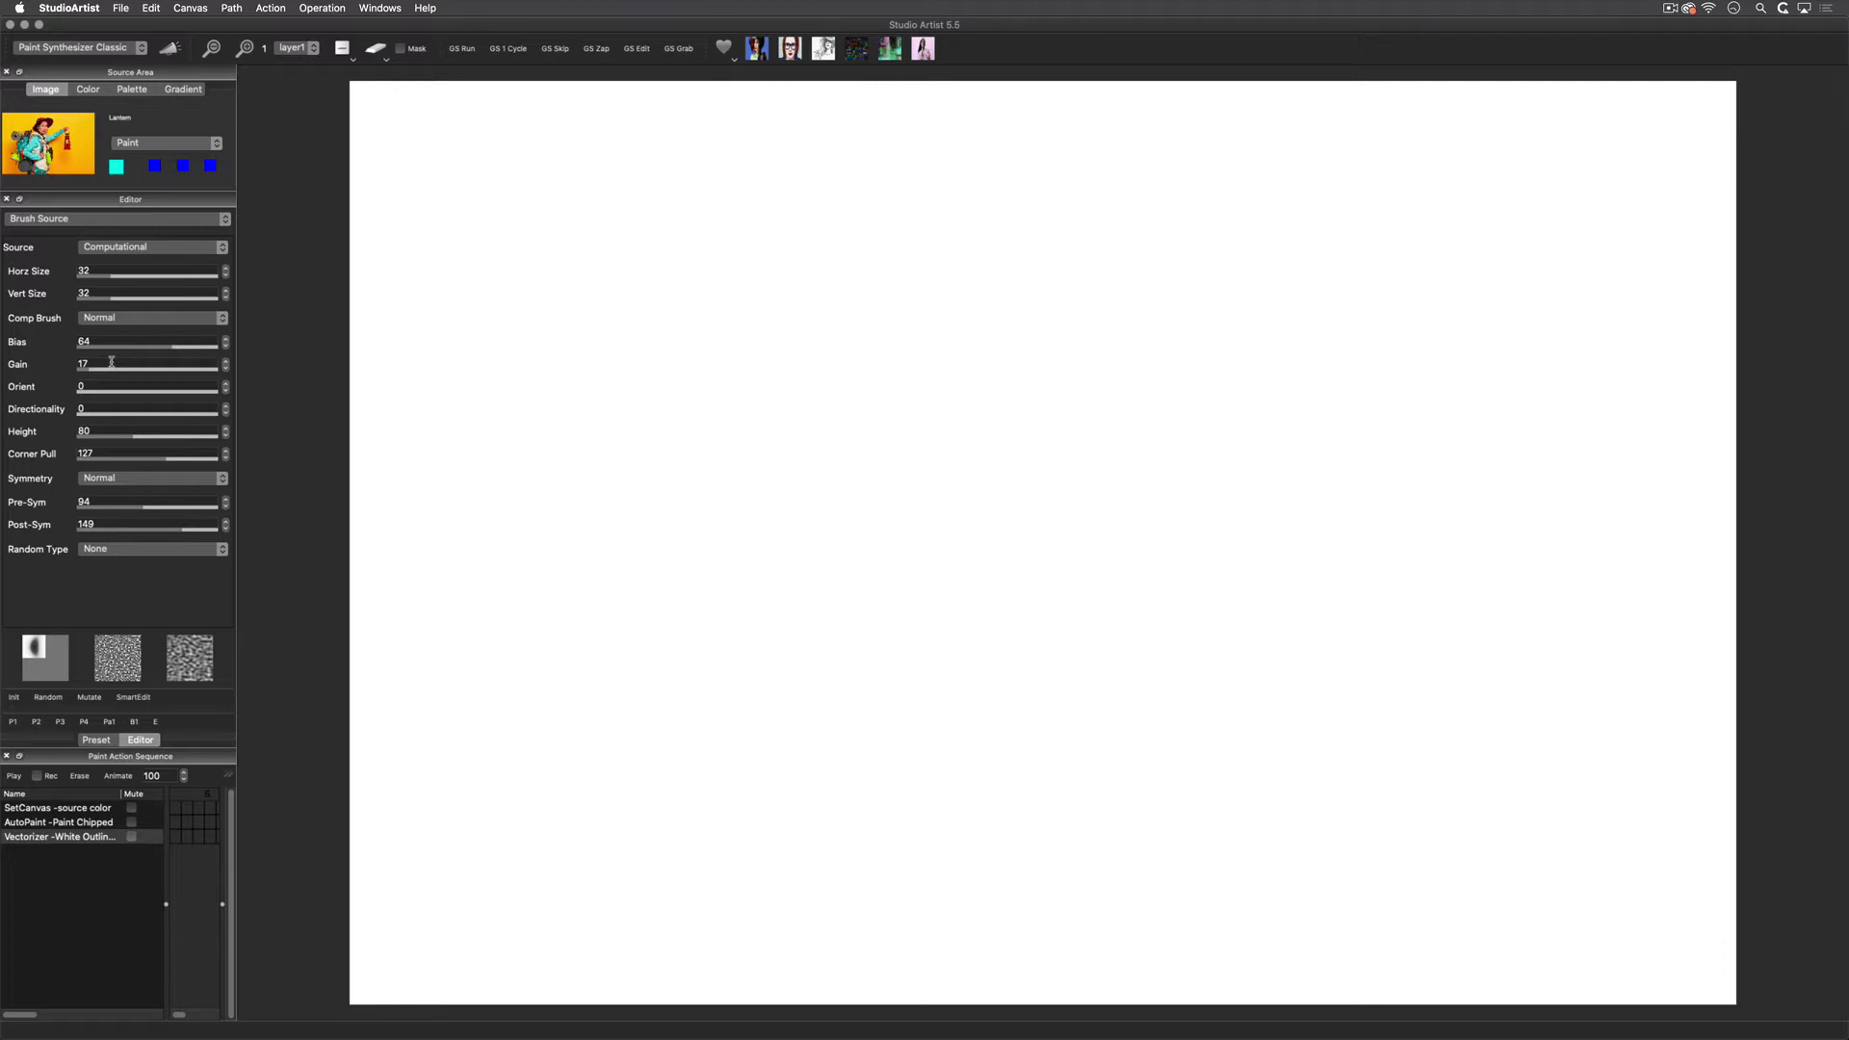
pyautogui.click(269, 8)
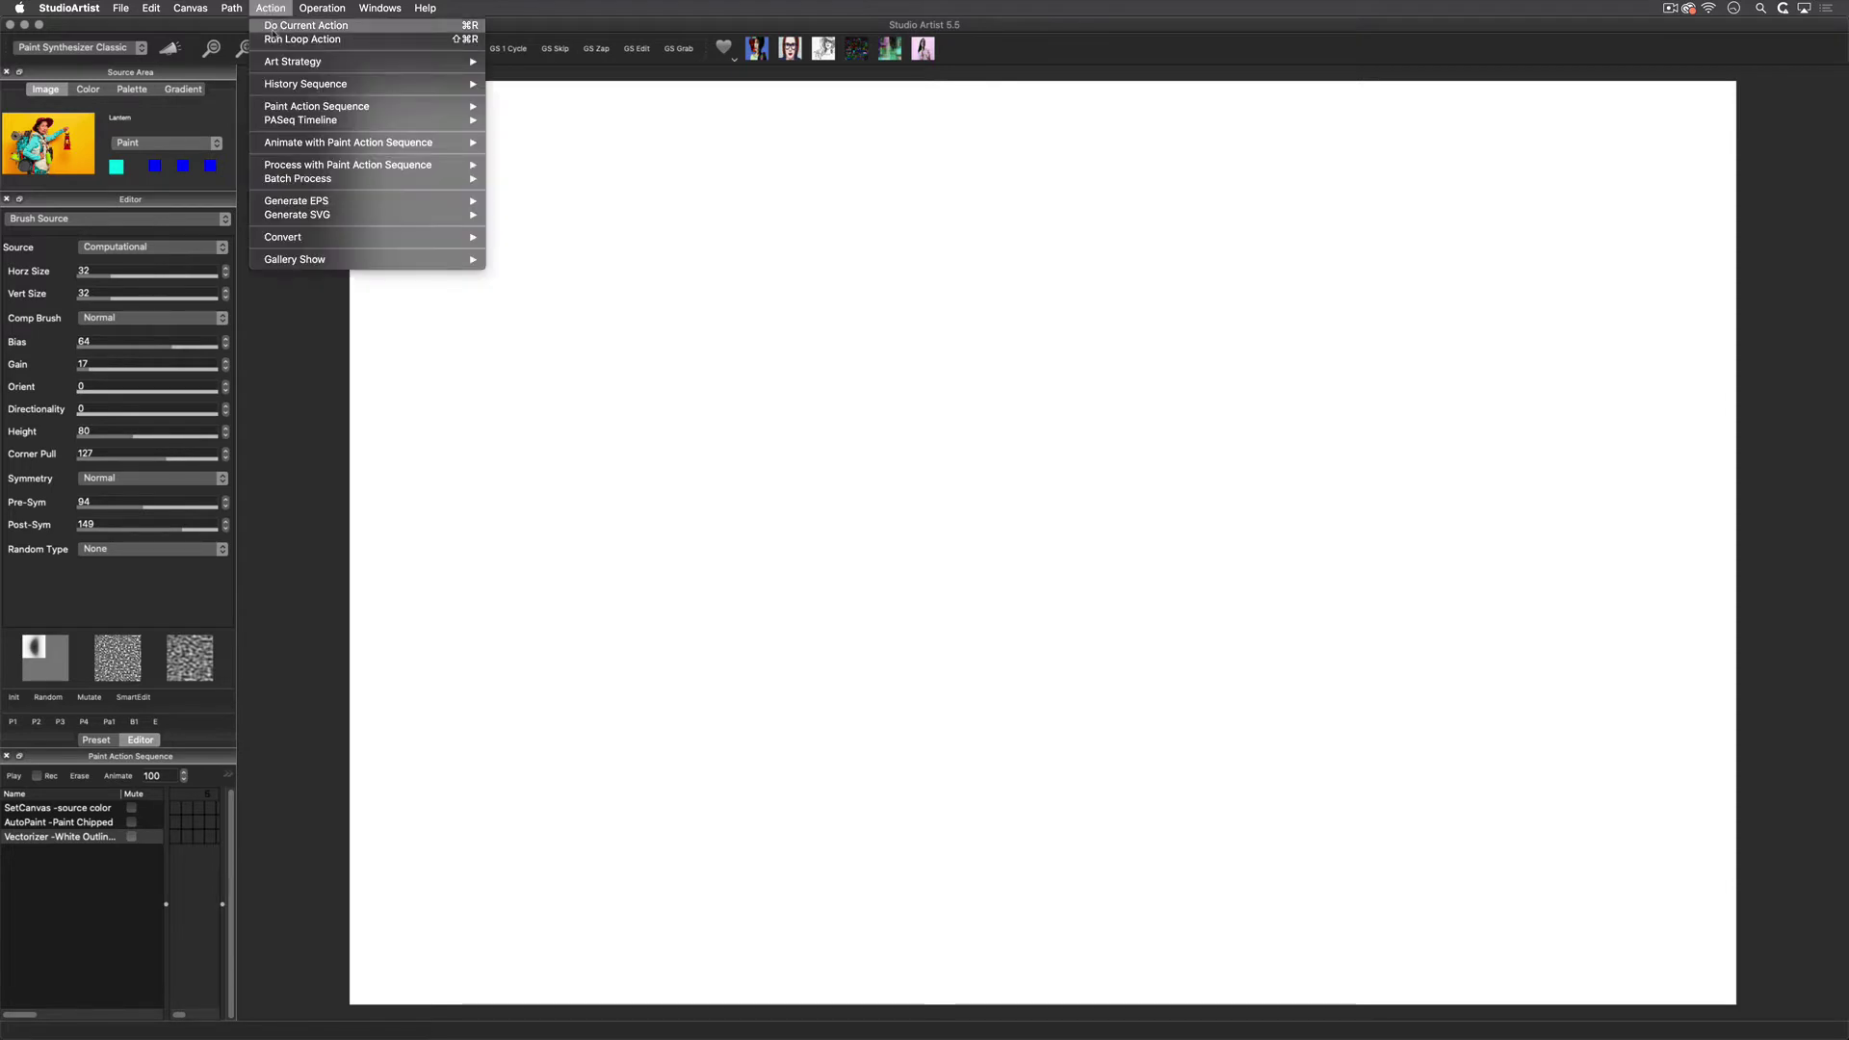
pyautogui.click(299, 37)
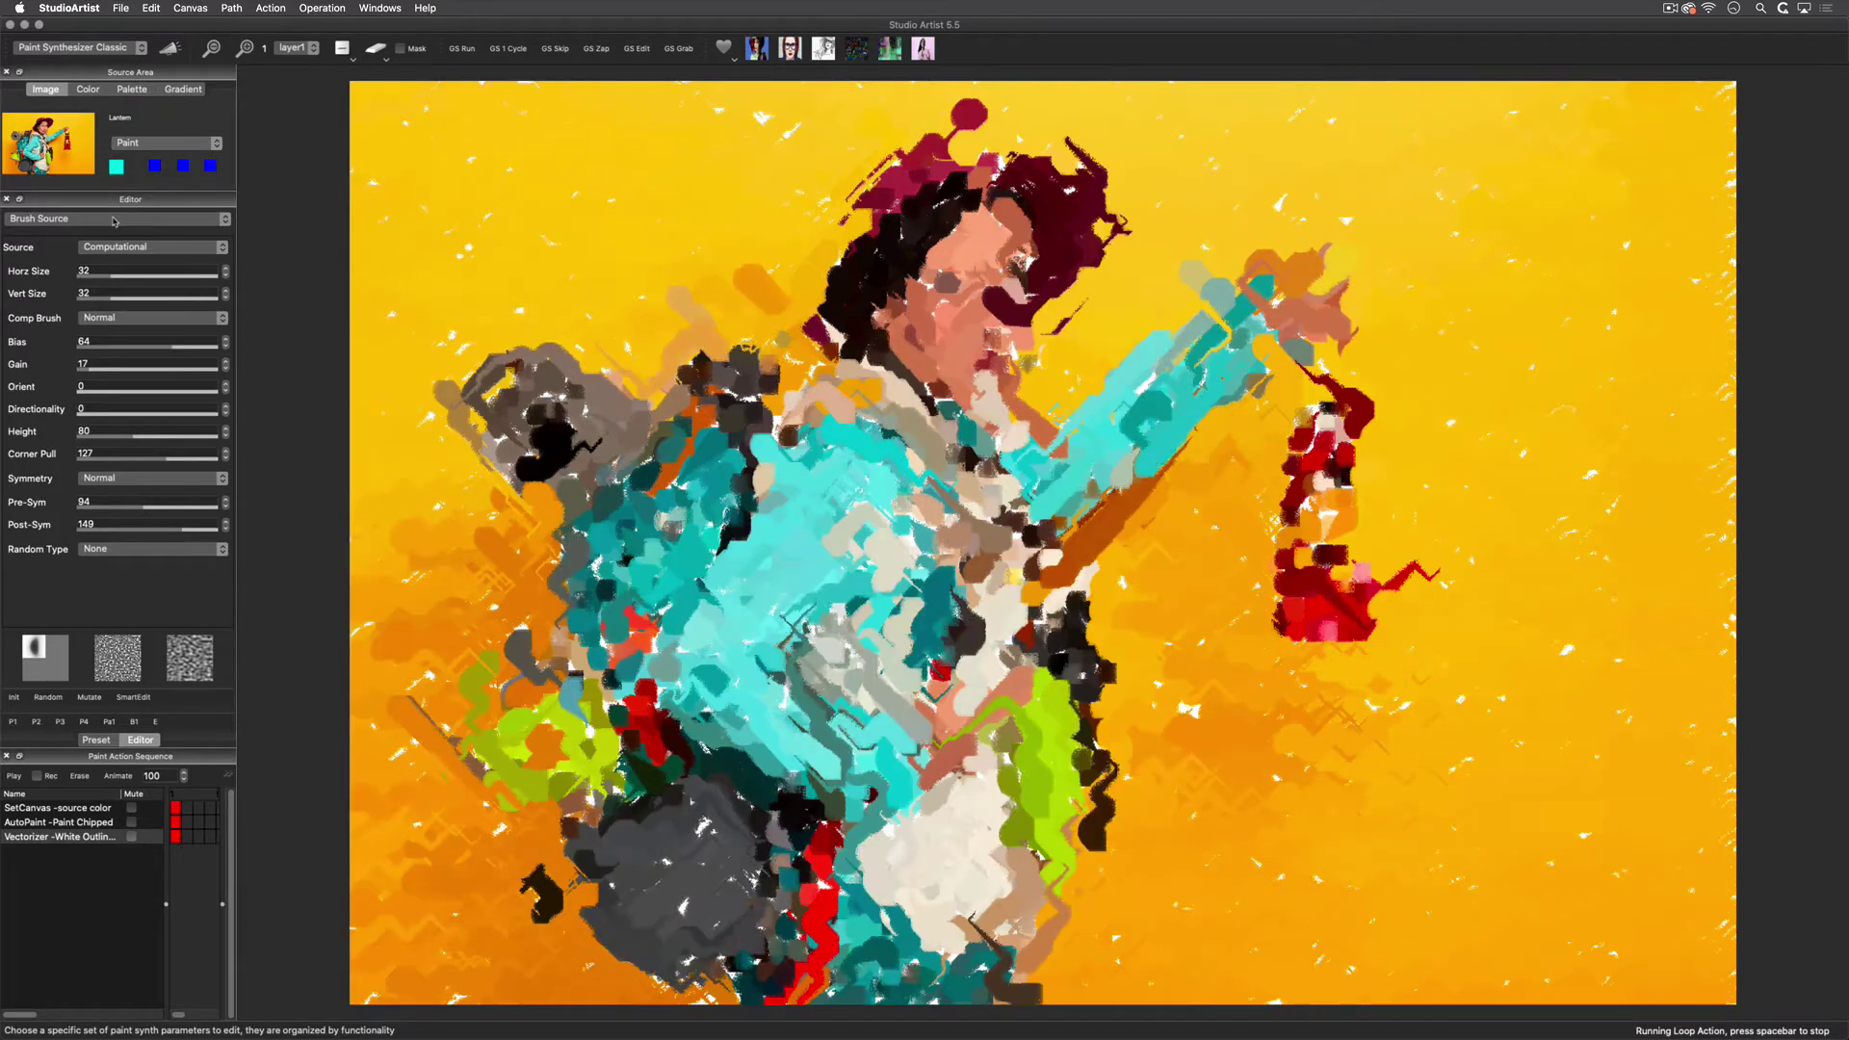
# Set Path Randomize displacement to Uniform Random 2D and erase to repaint.
pyautogui.click(114, 222)
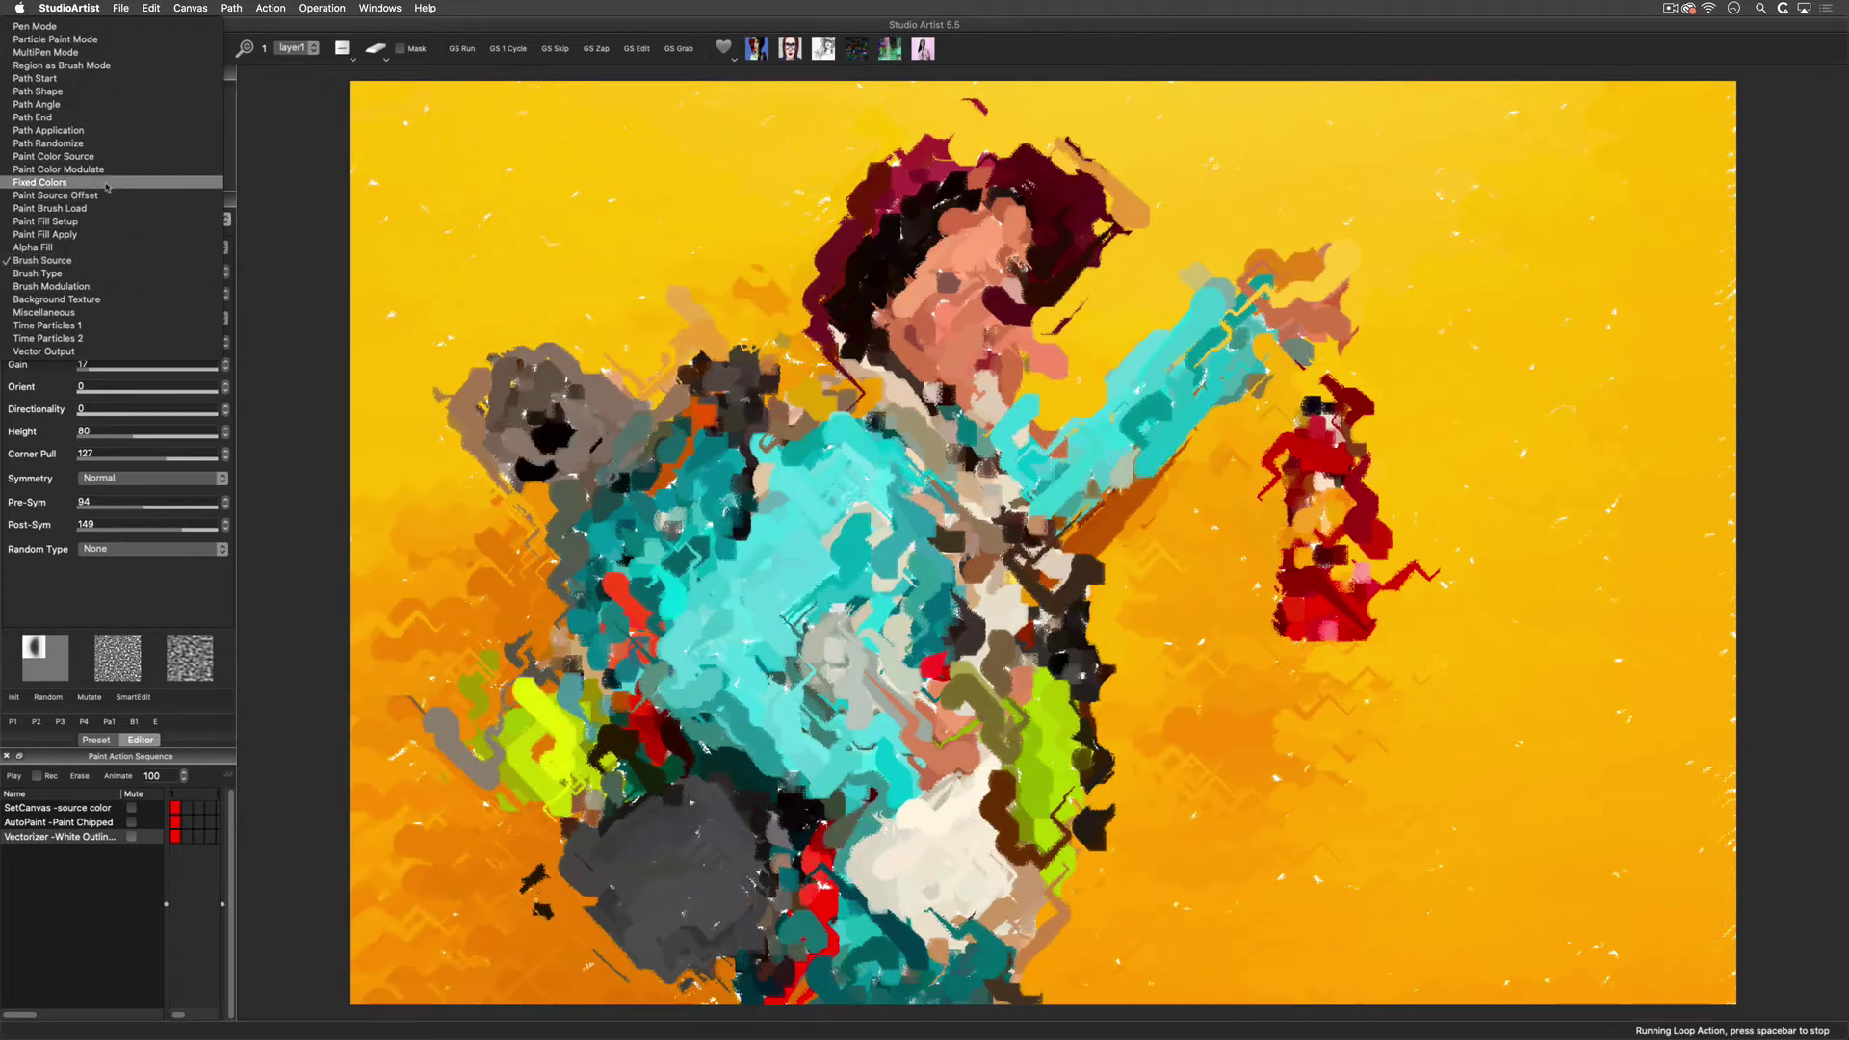
pyautogui.click(120, 143)
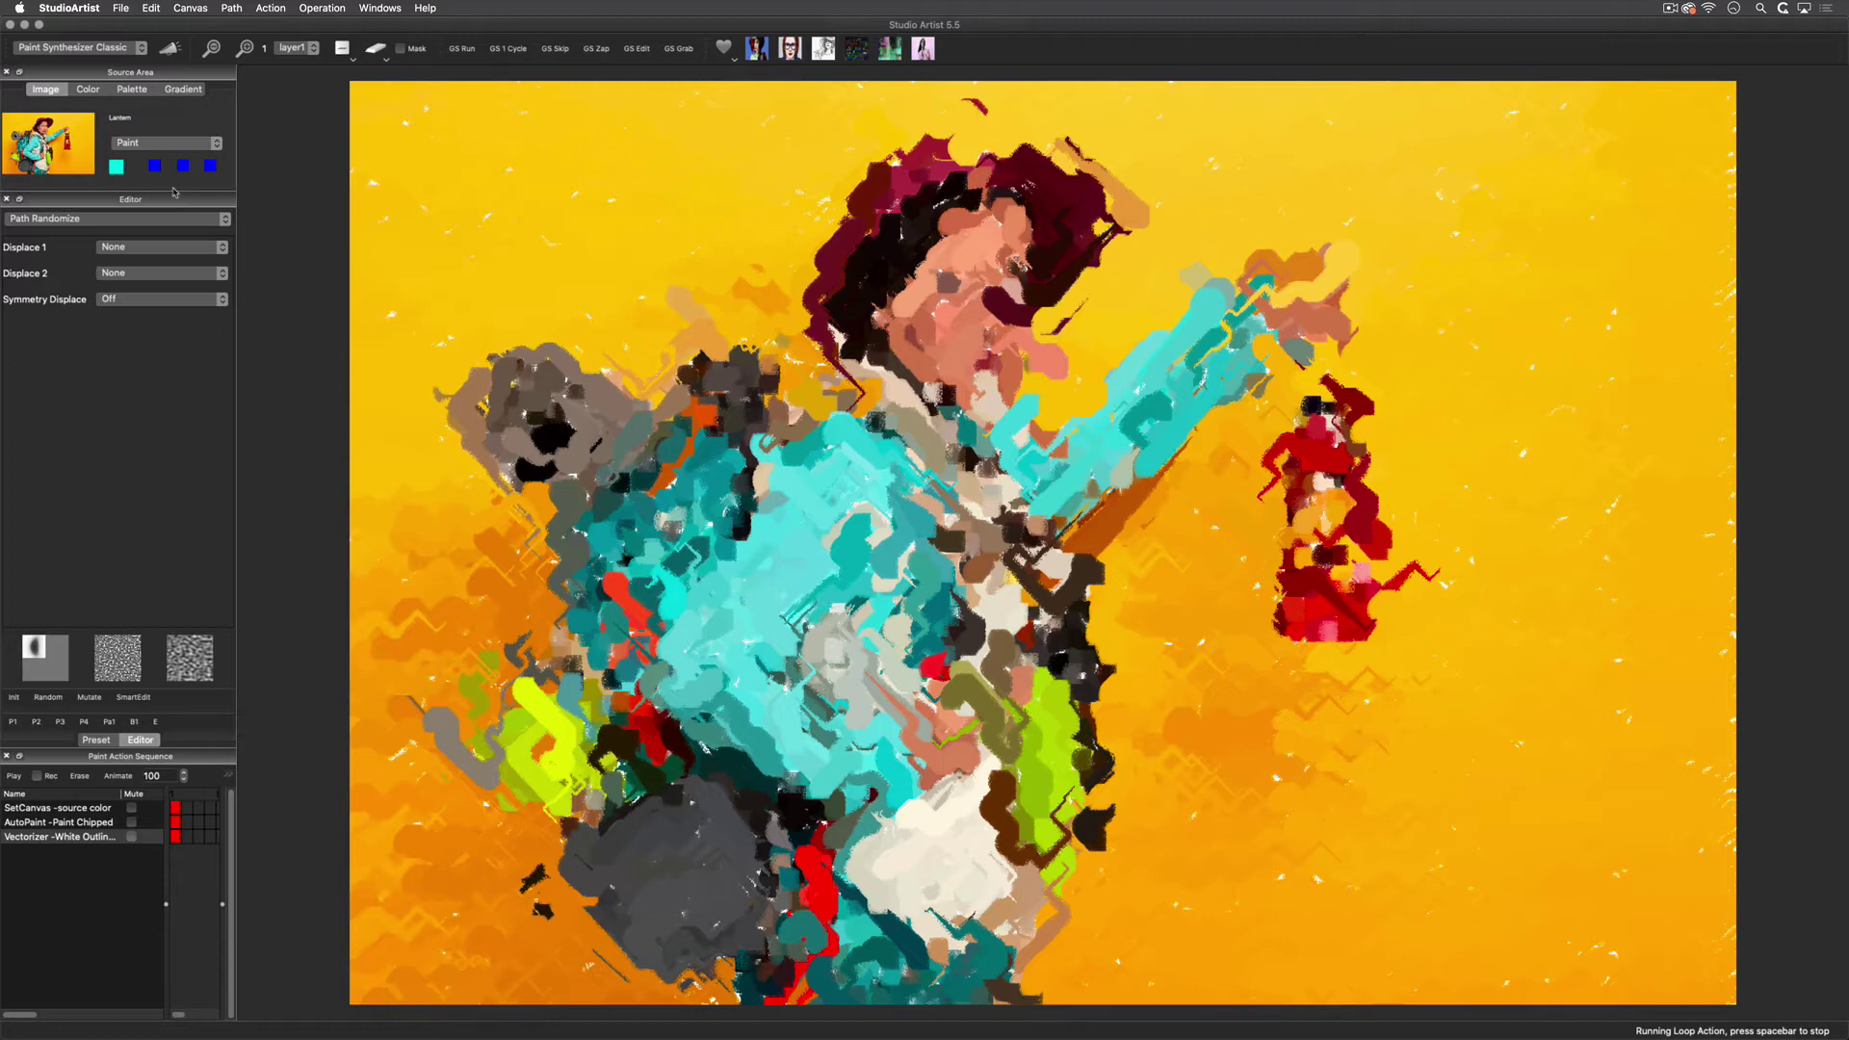
pyautogui.click(161, 247)
pyautogui.click(144, 271)
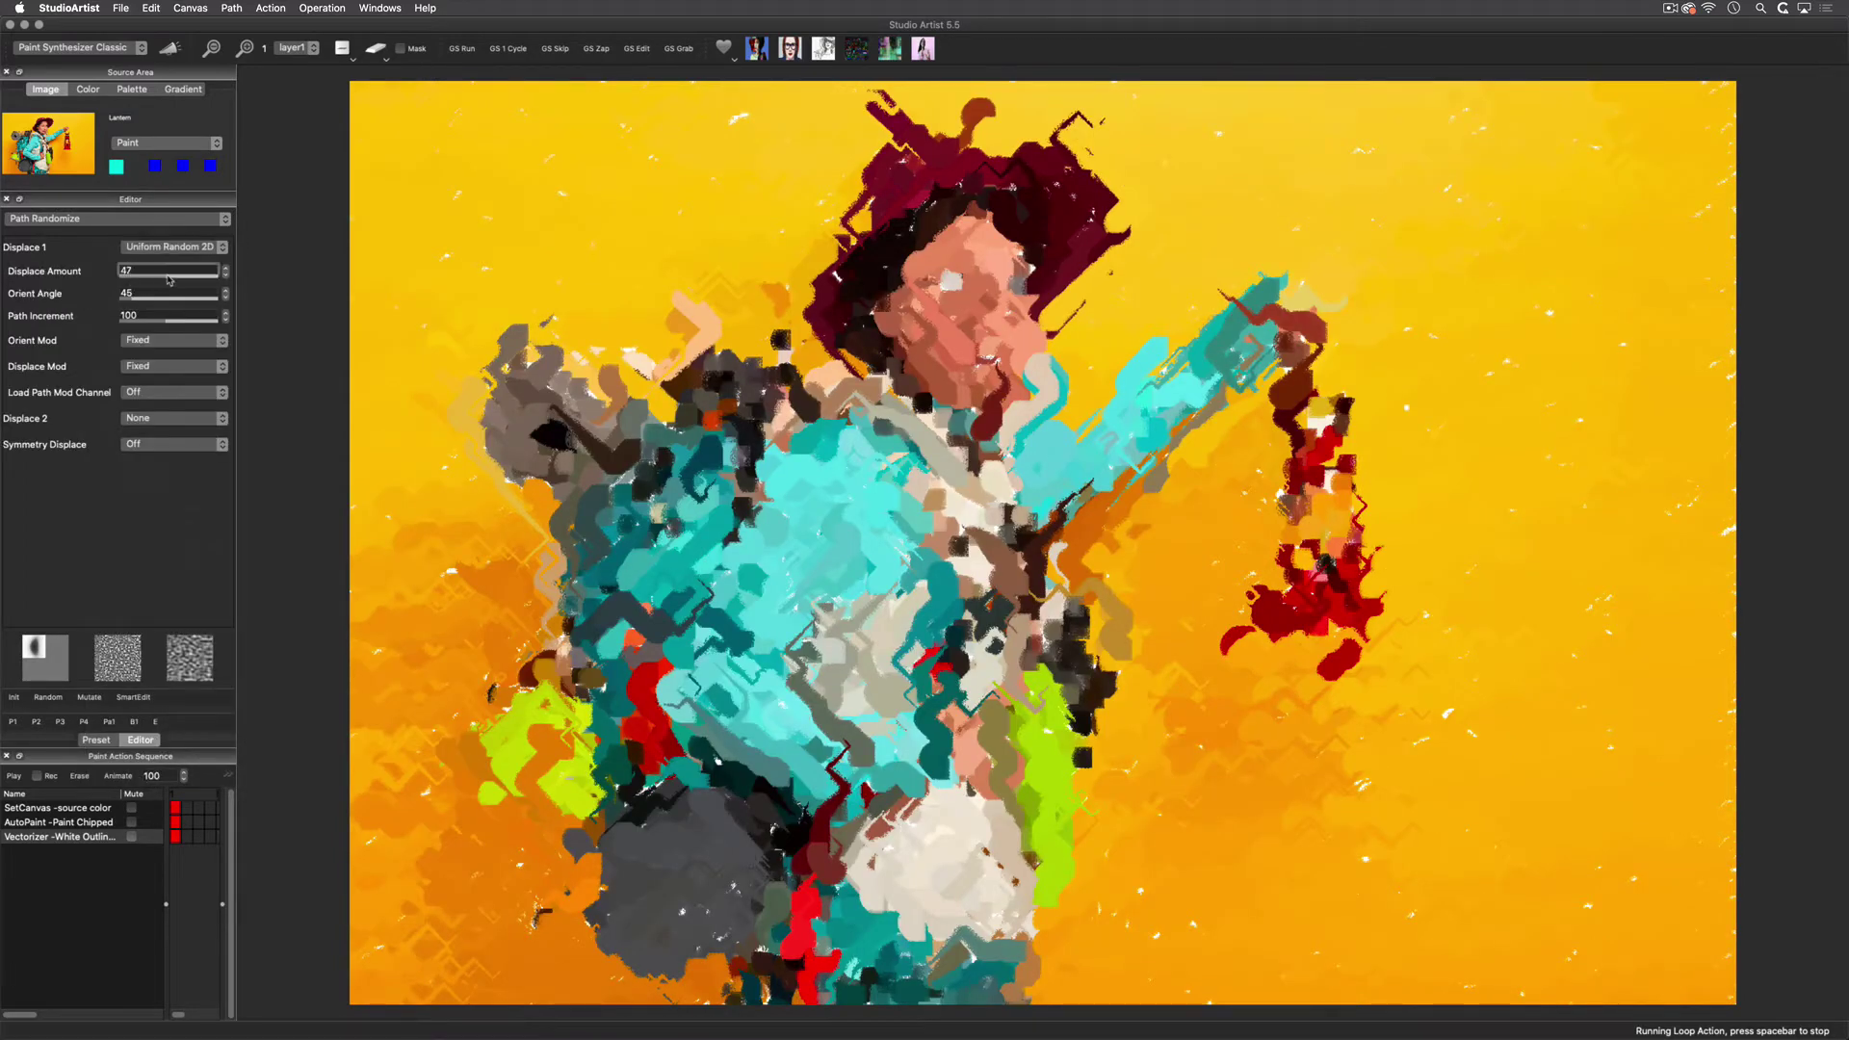
pyautogui.click(375, 53)
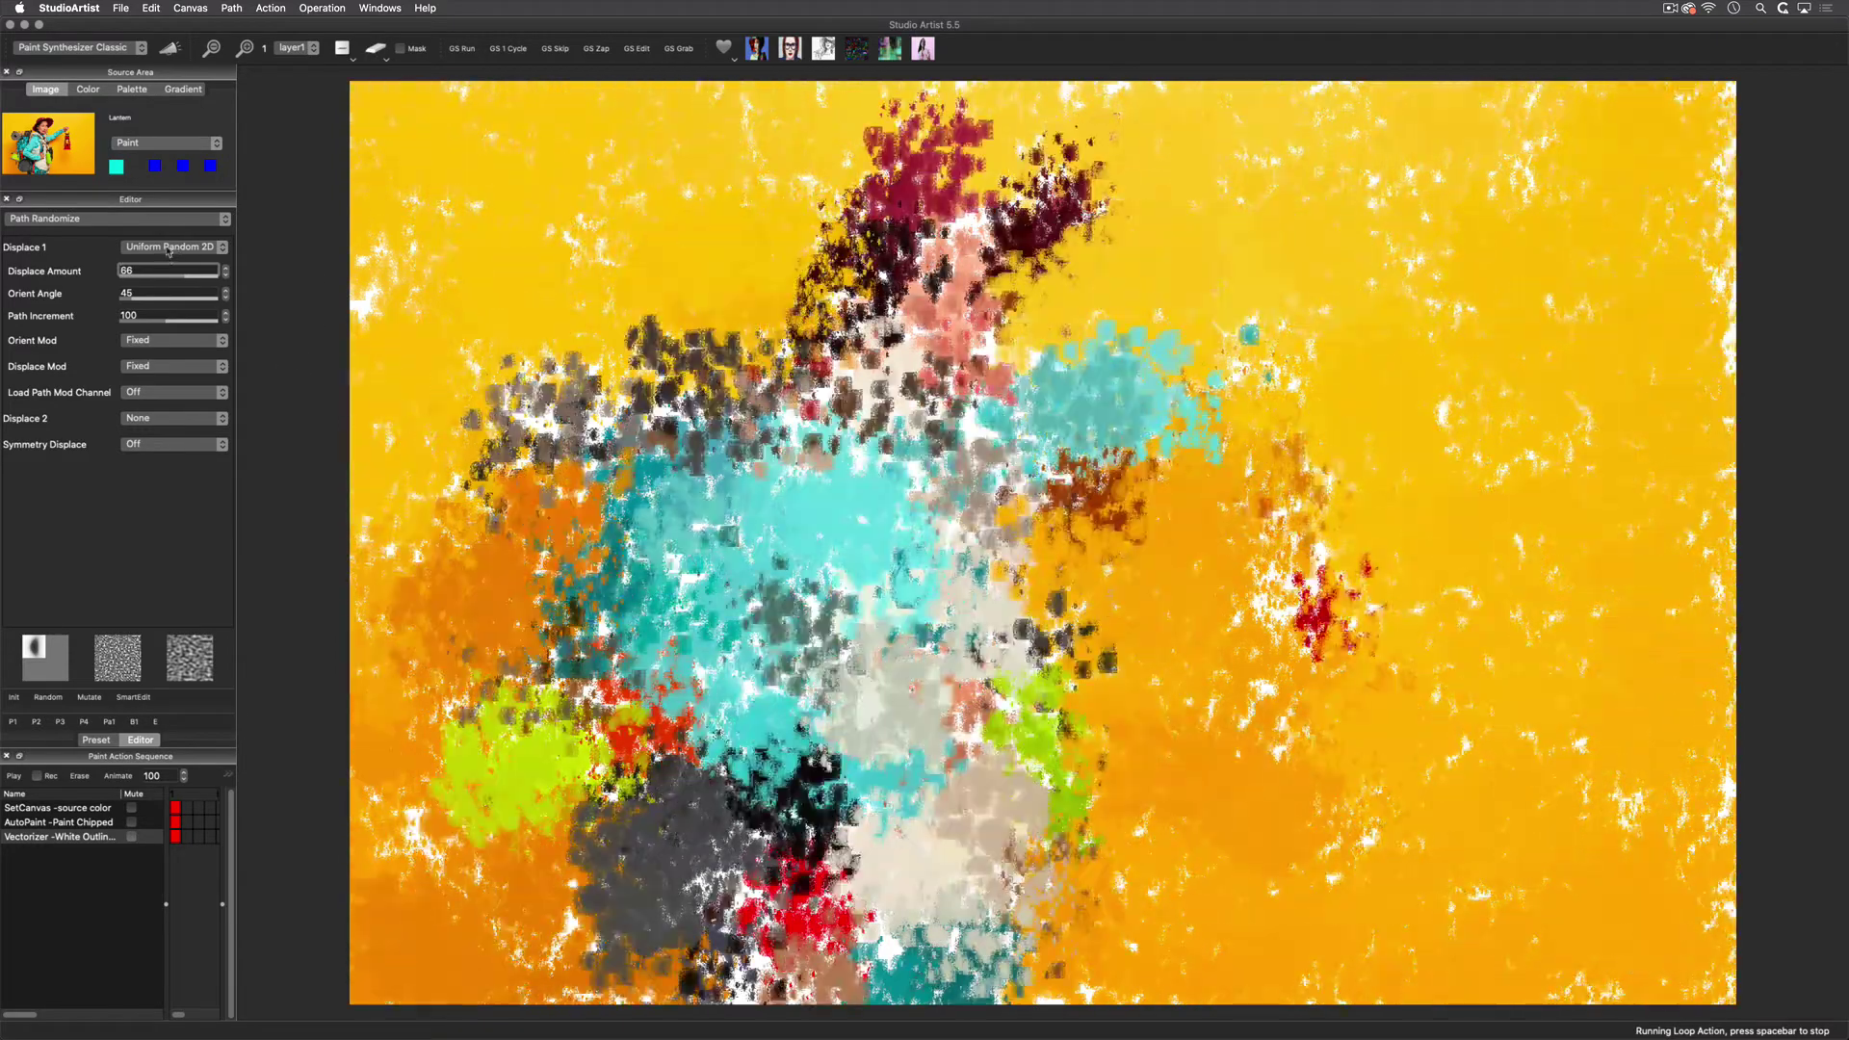
# Try Procedural 1 displacement, then set path displacement back to None.
pyautogui.click(168, 248)
pyautogui.click(159, 608)
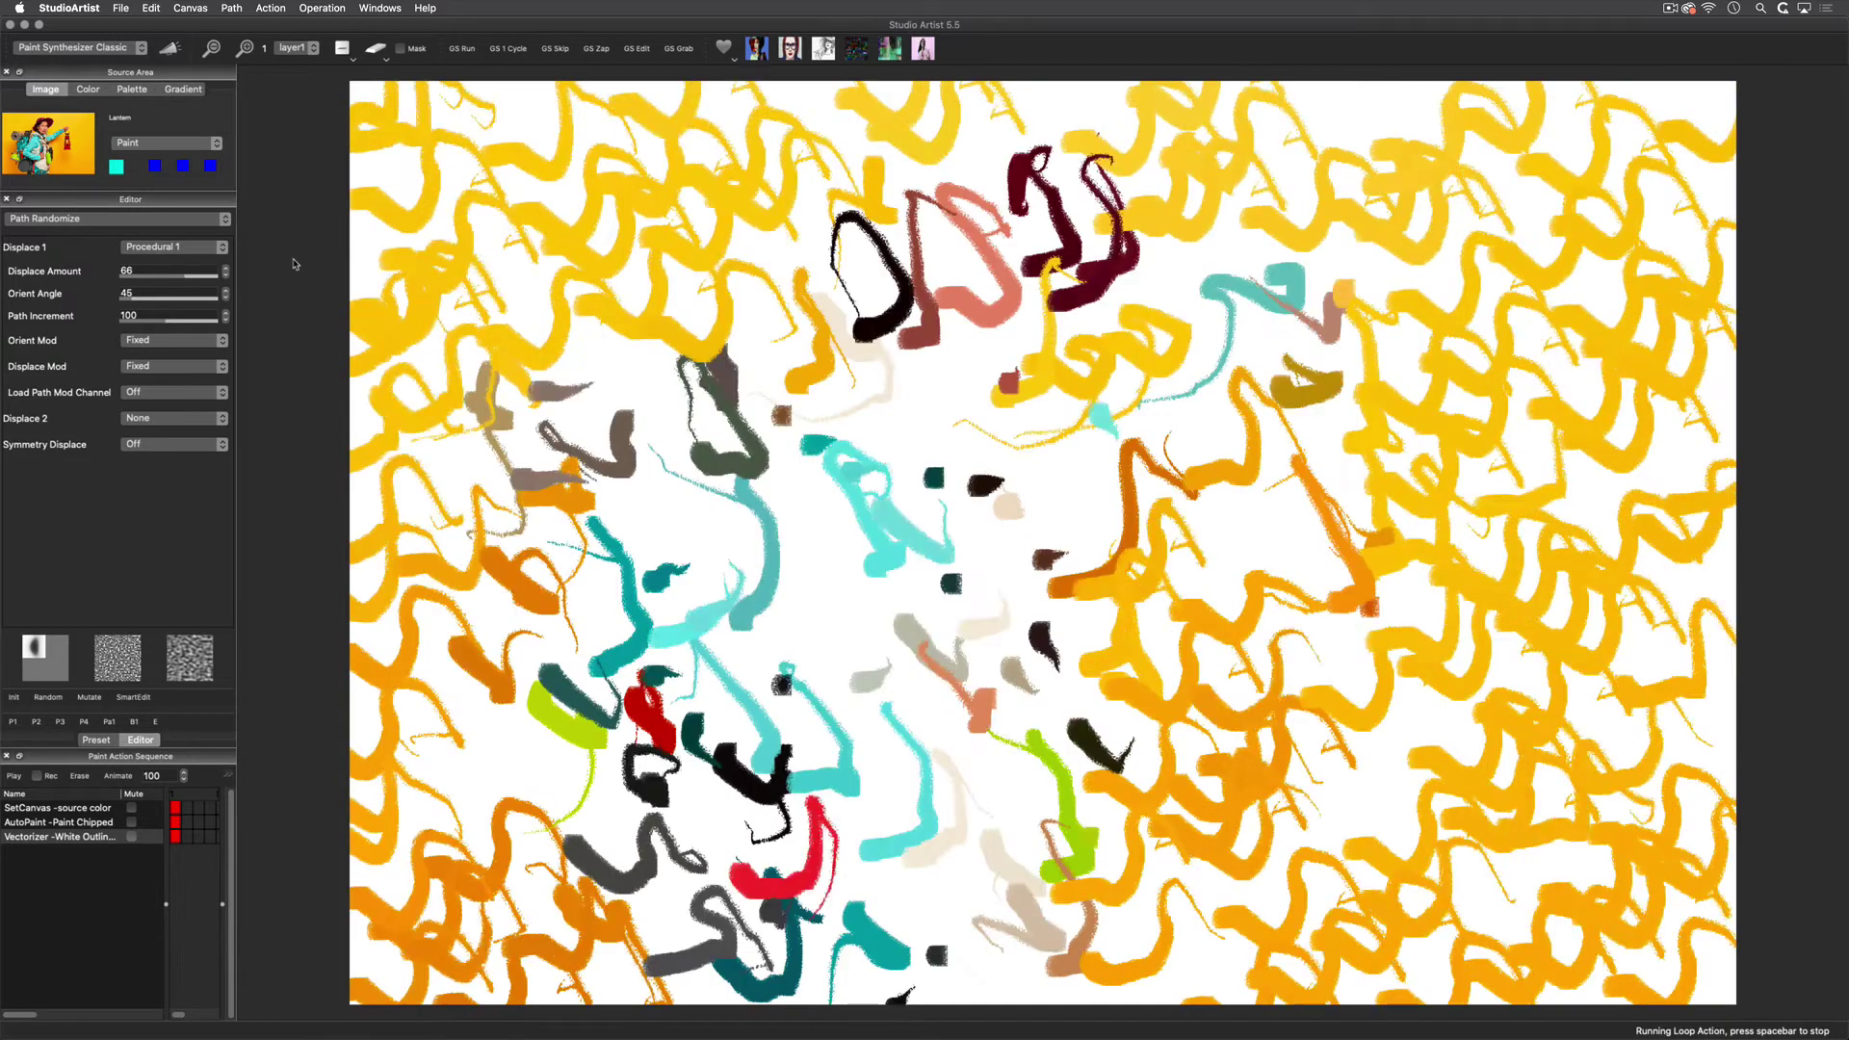
pyautogui.click(173, 248)
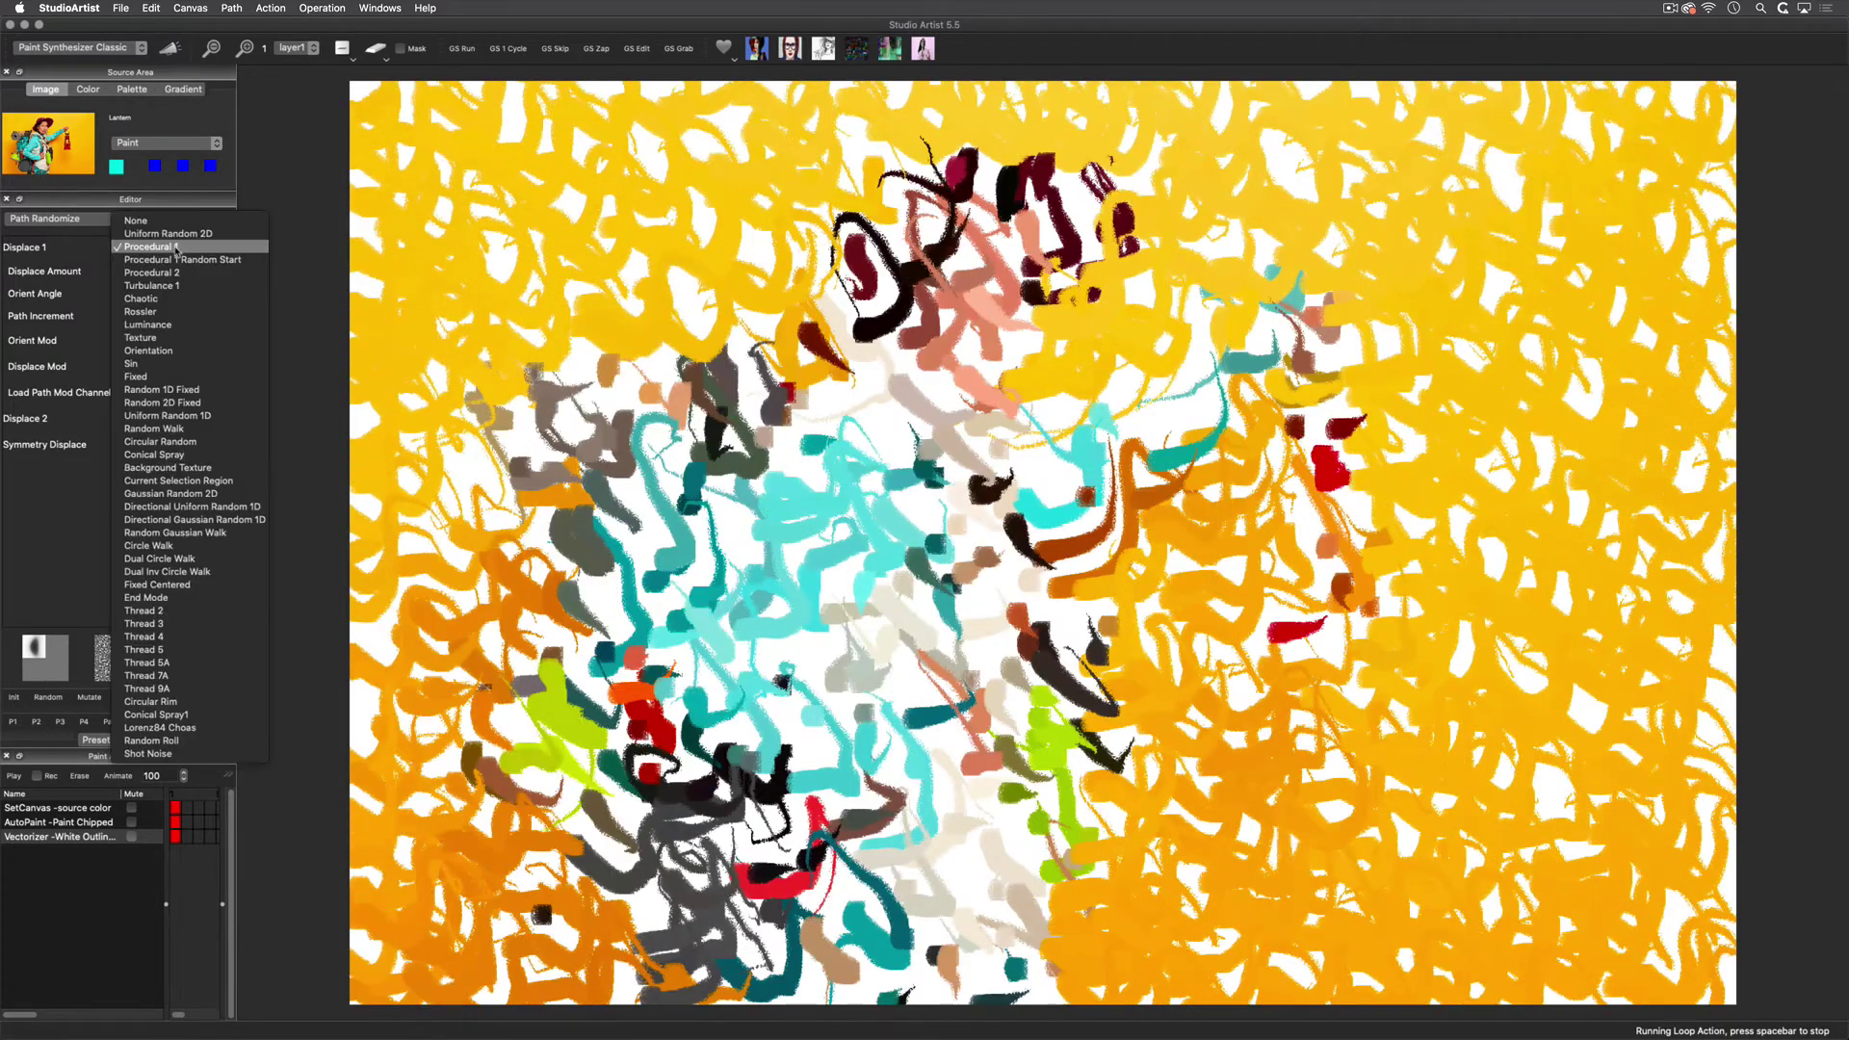
pyautogui.click(135, 221)
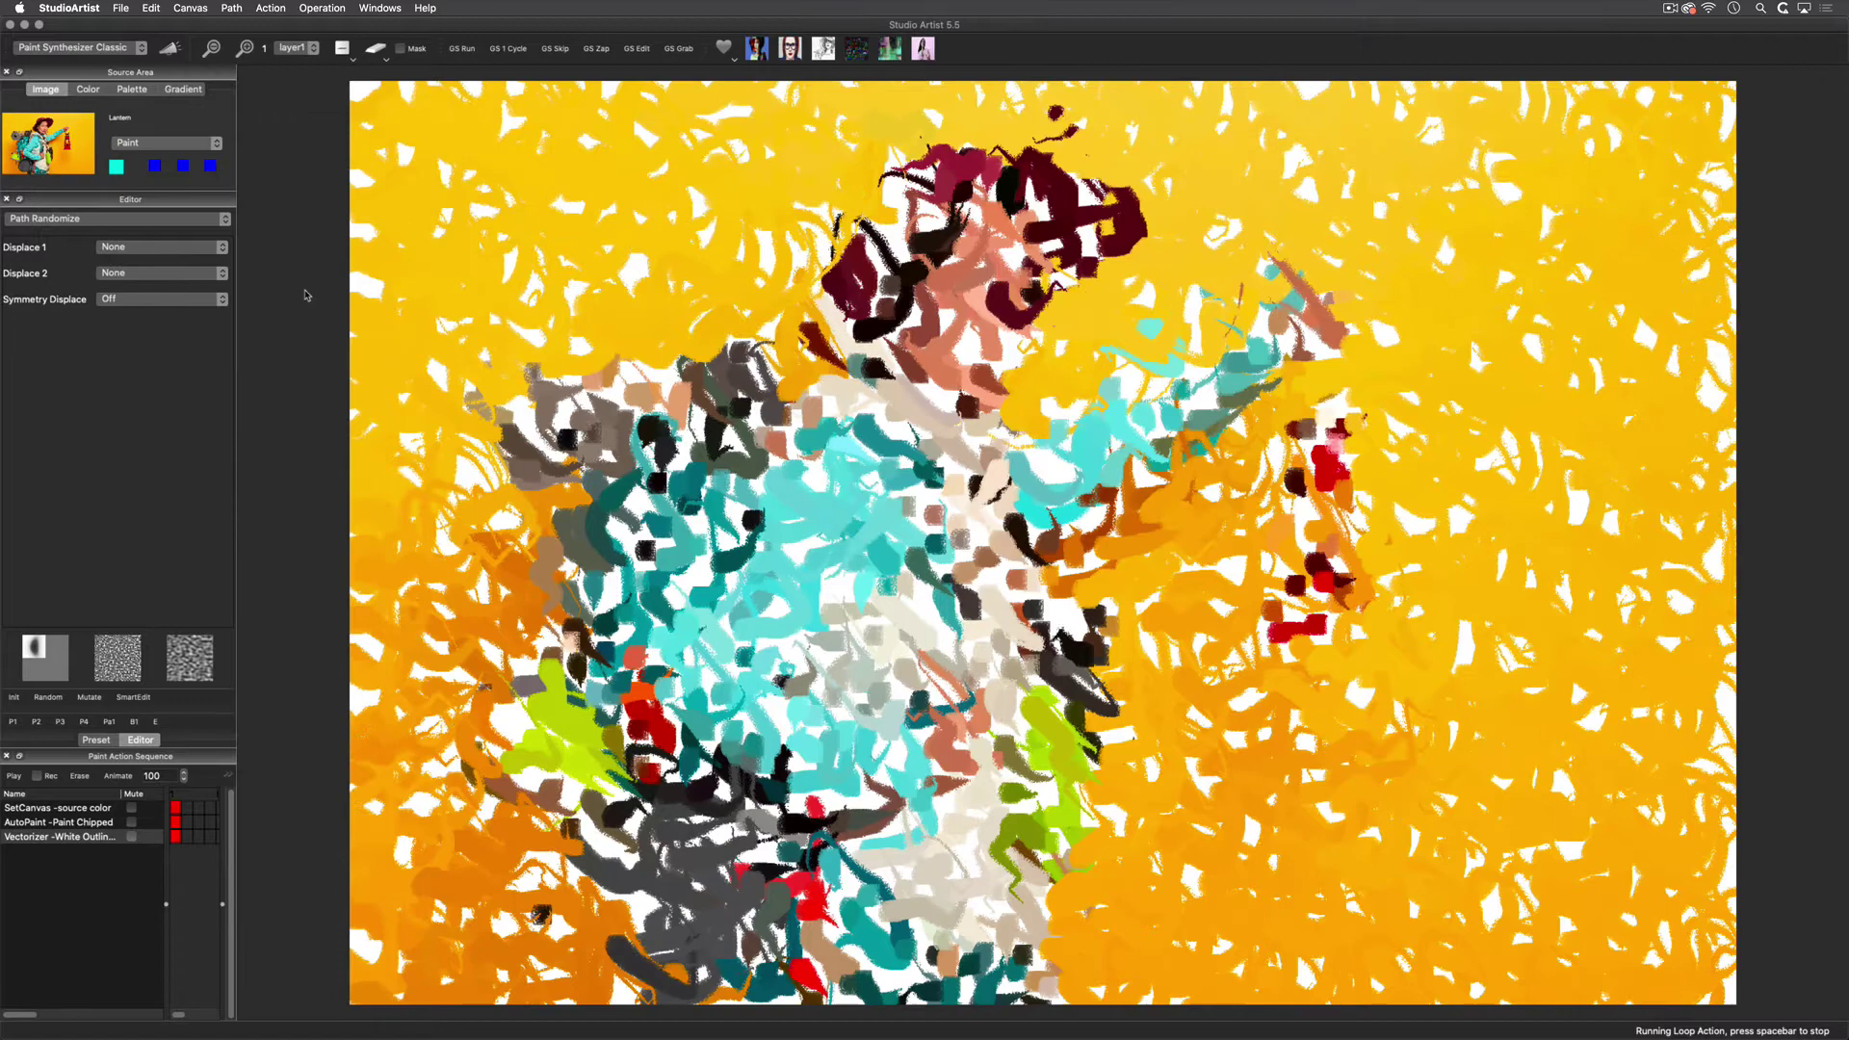
# Set Path Angle's Angle Mod 1 to None.
pyautogui.click(136, 221)
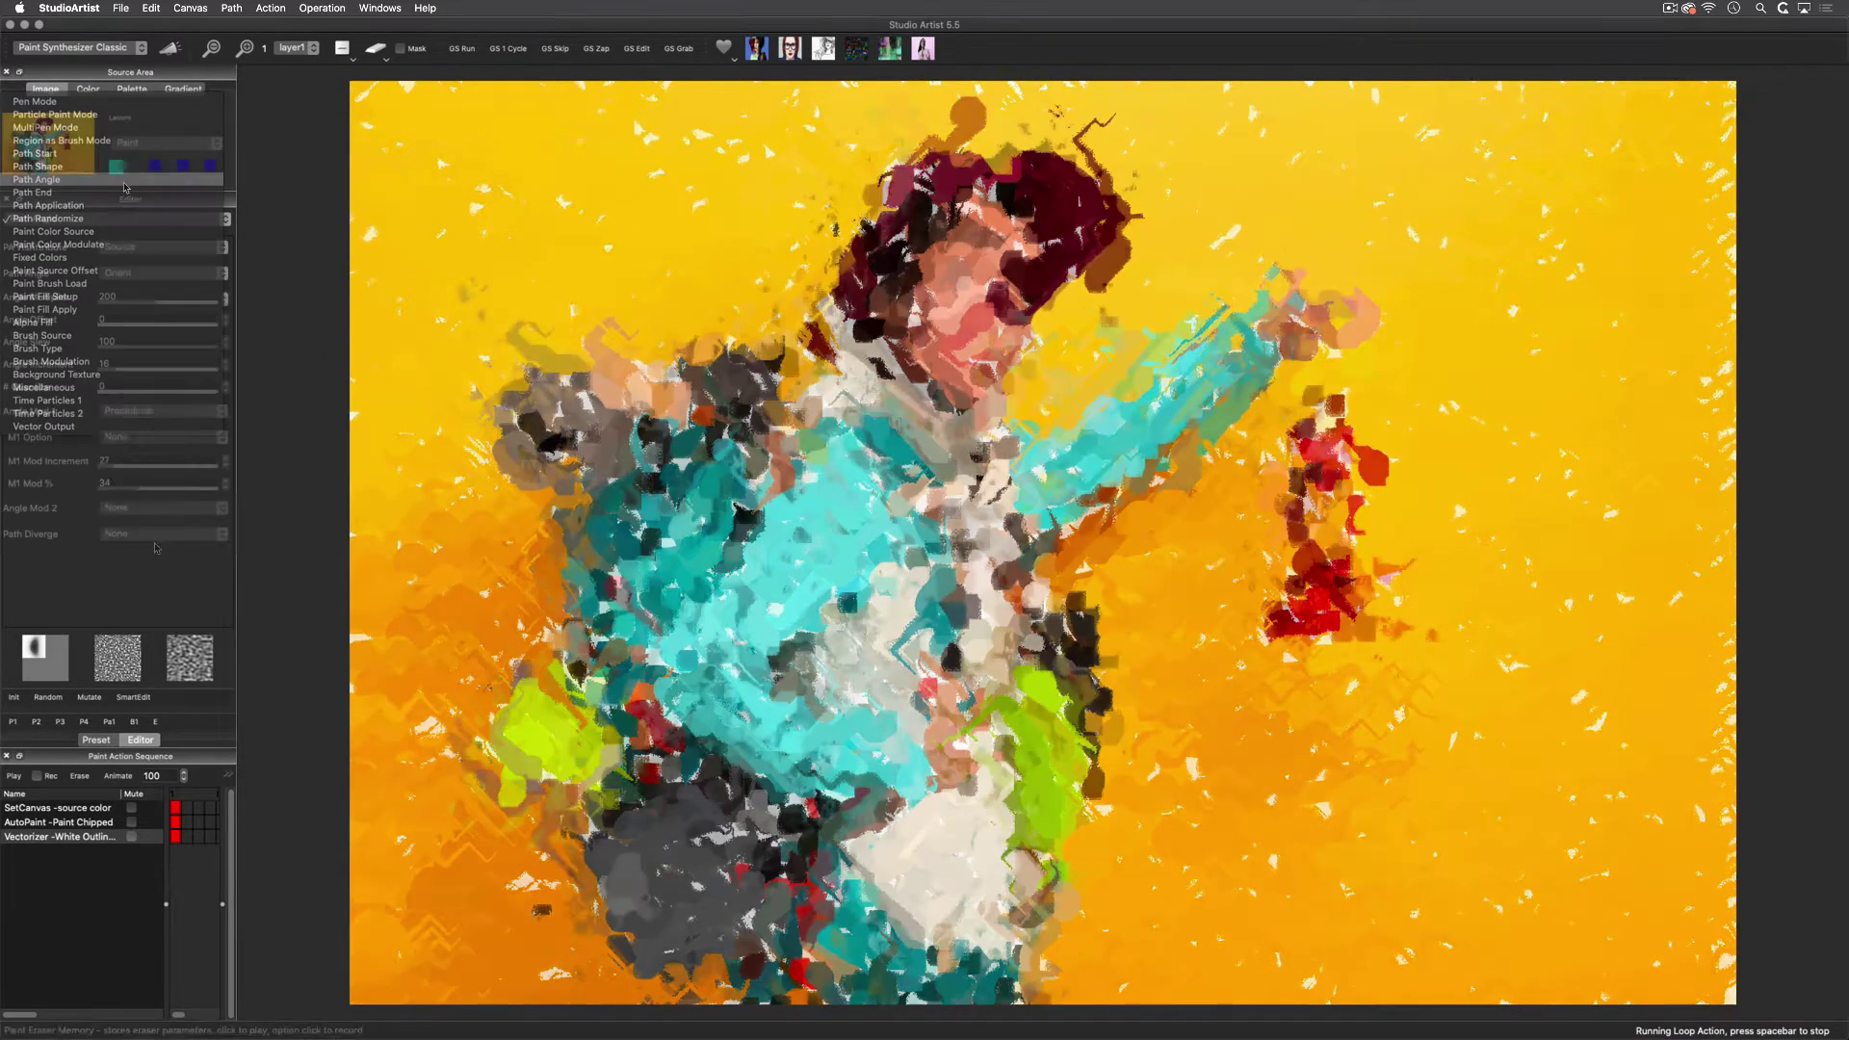
pyautogui.click(124, 181)
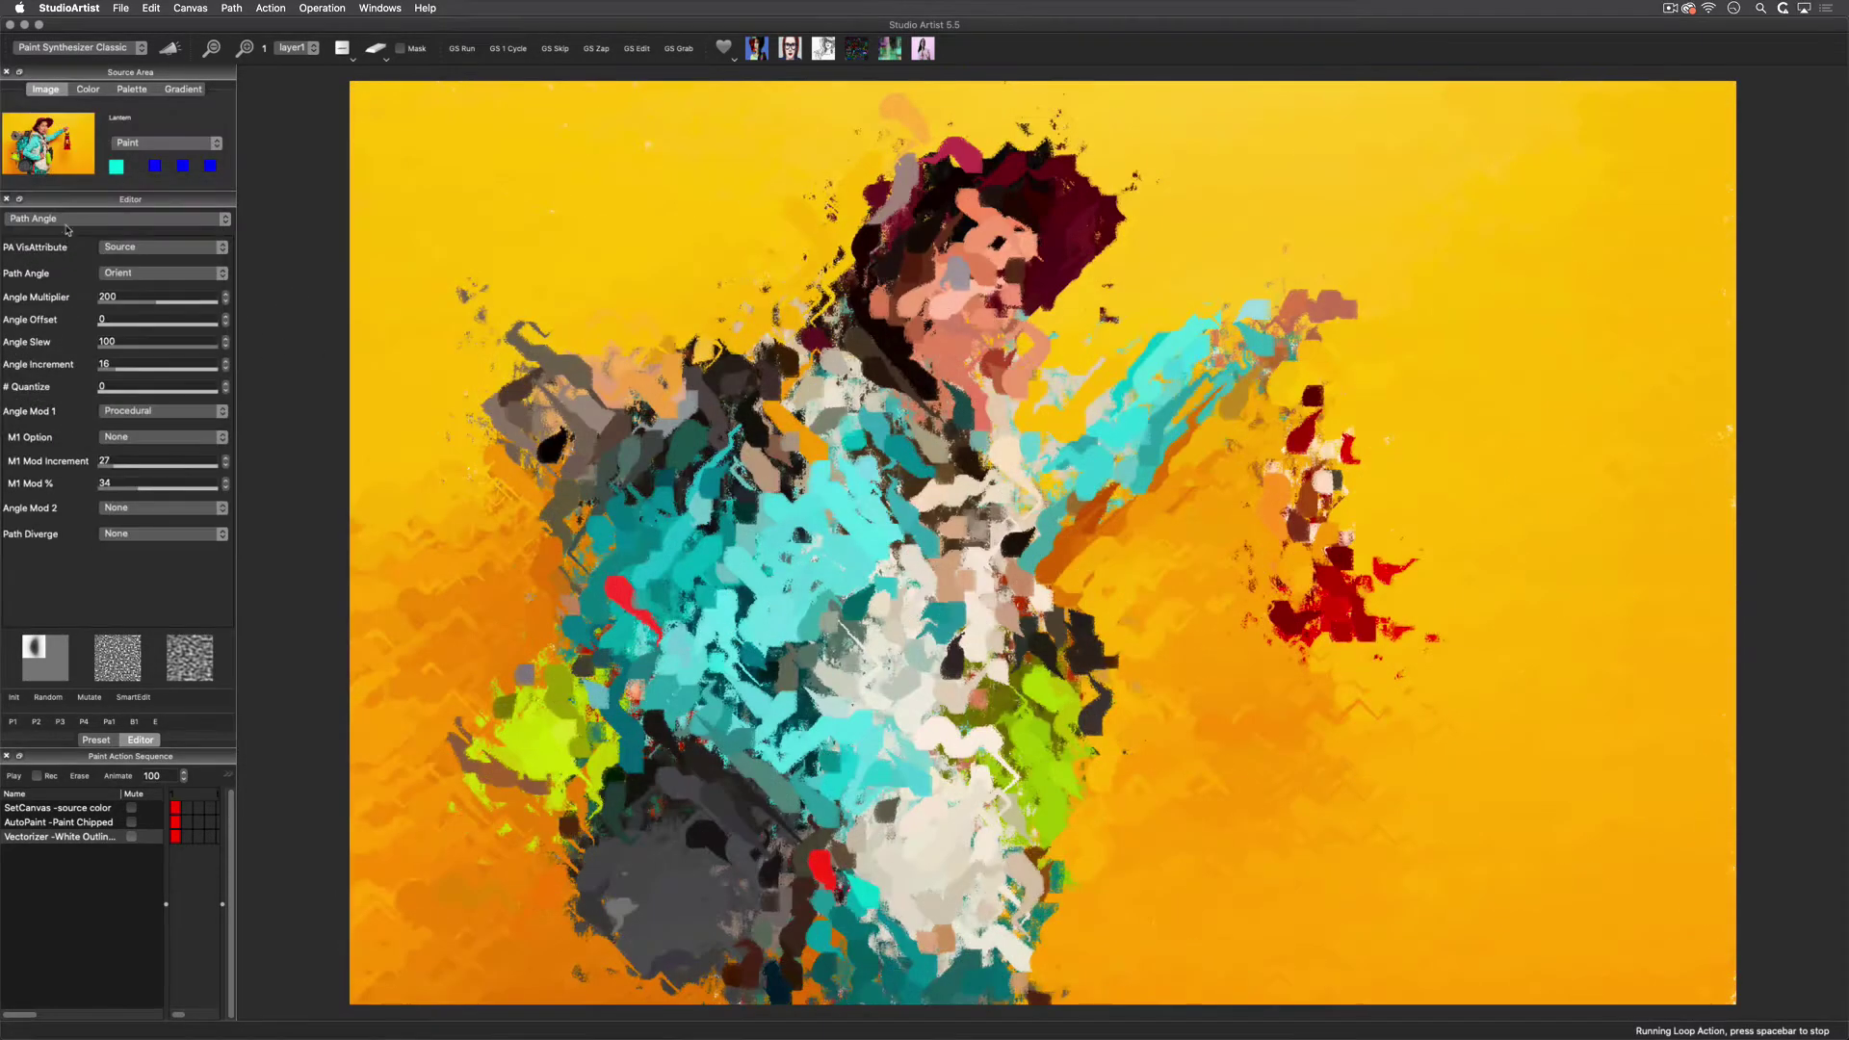
pyautogui.click(164, 412)
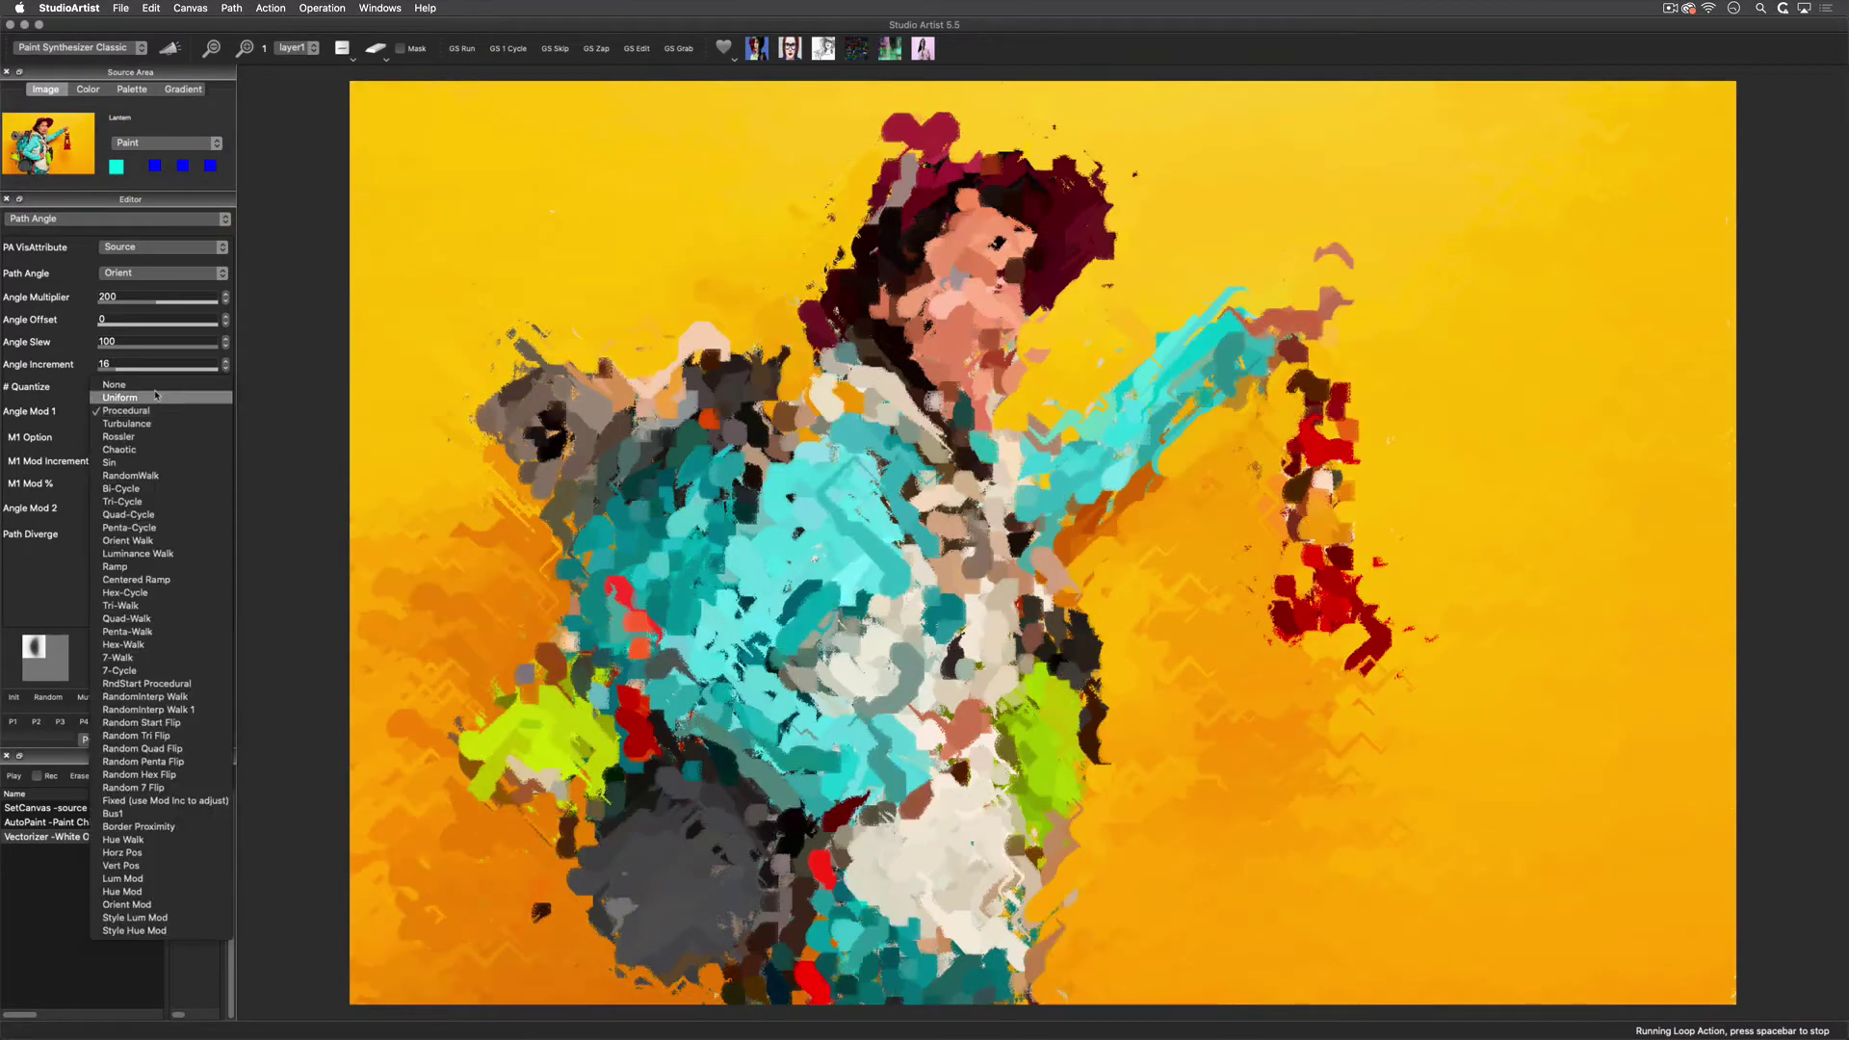
pyautogui.click(121, 384)
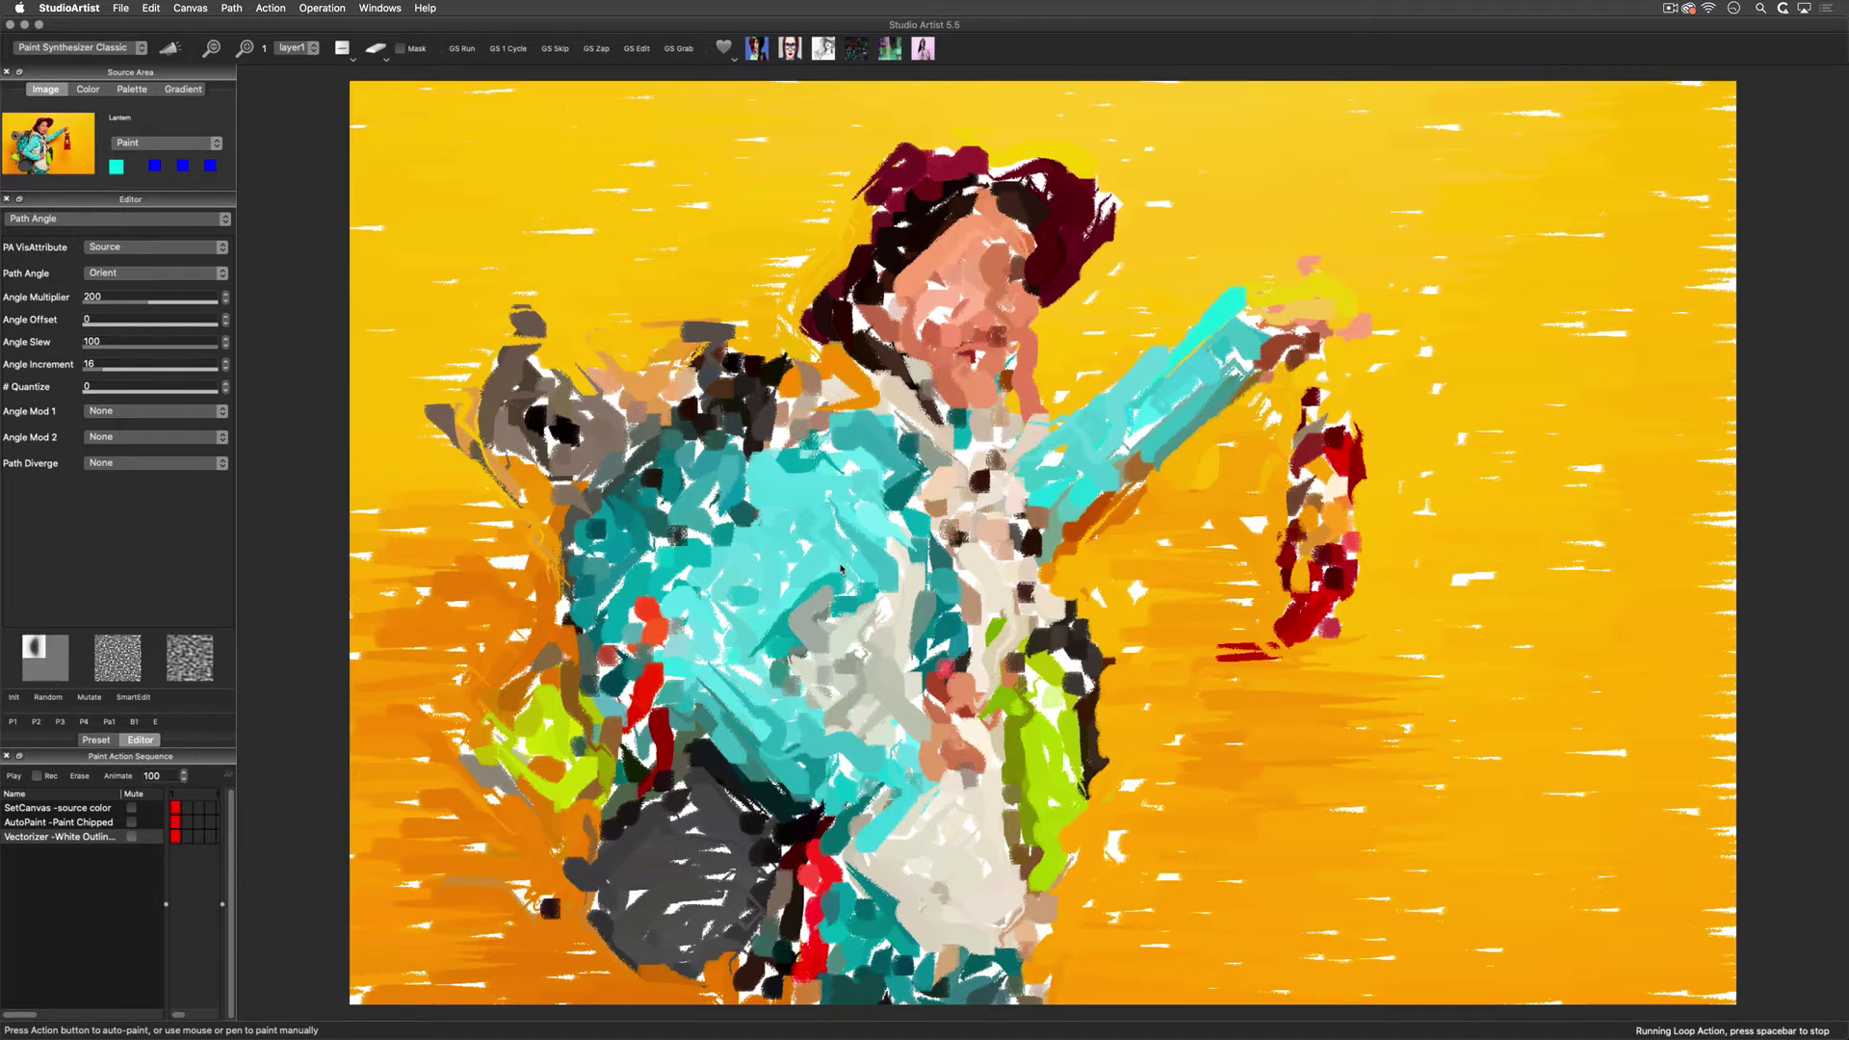
# Try Polar, Stroke Angle, Fixed Hatch and AutoDraw Polar path angle modes.
pyautogui.click(154, 273)
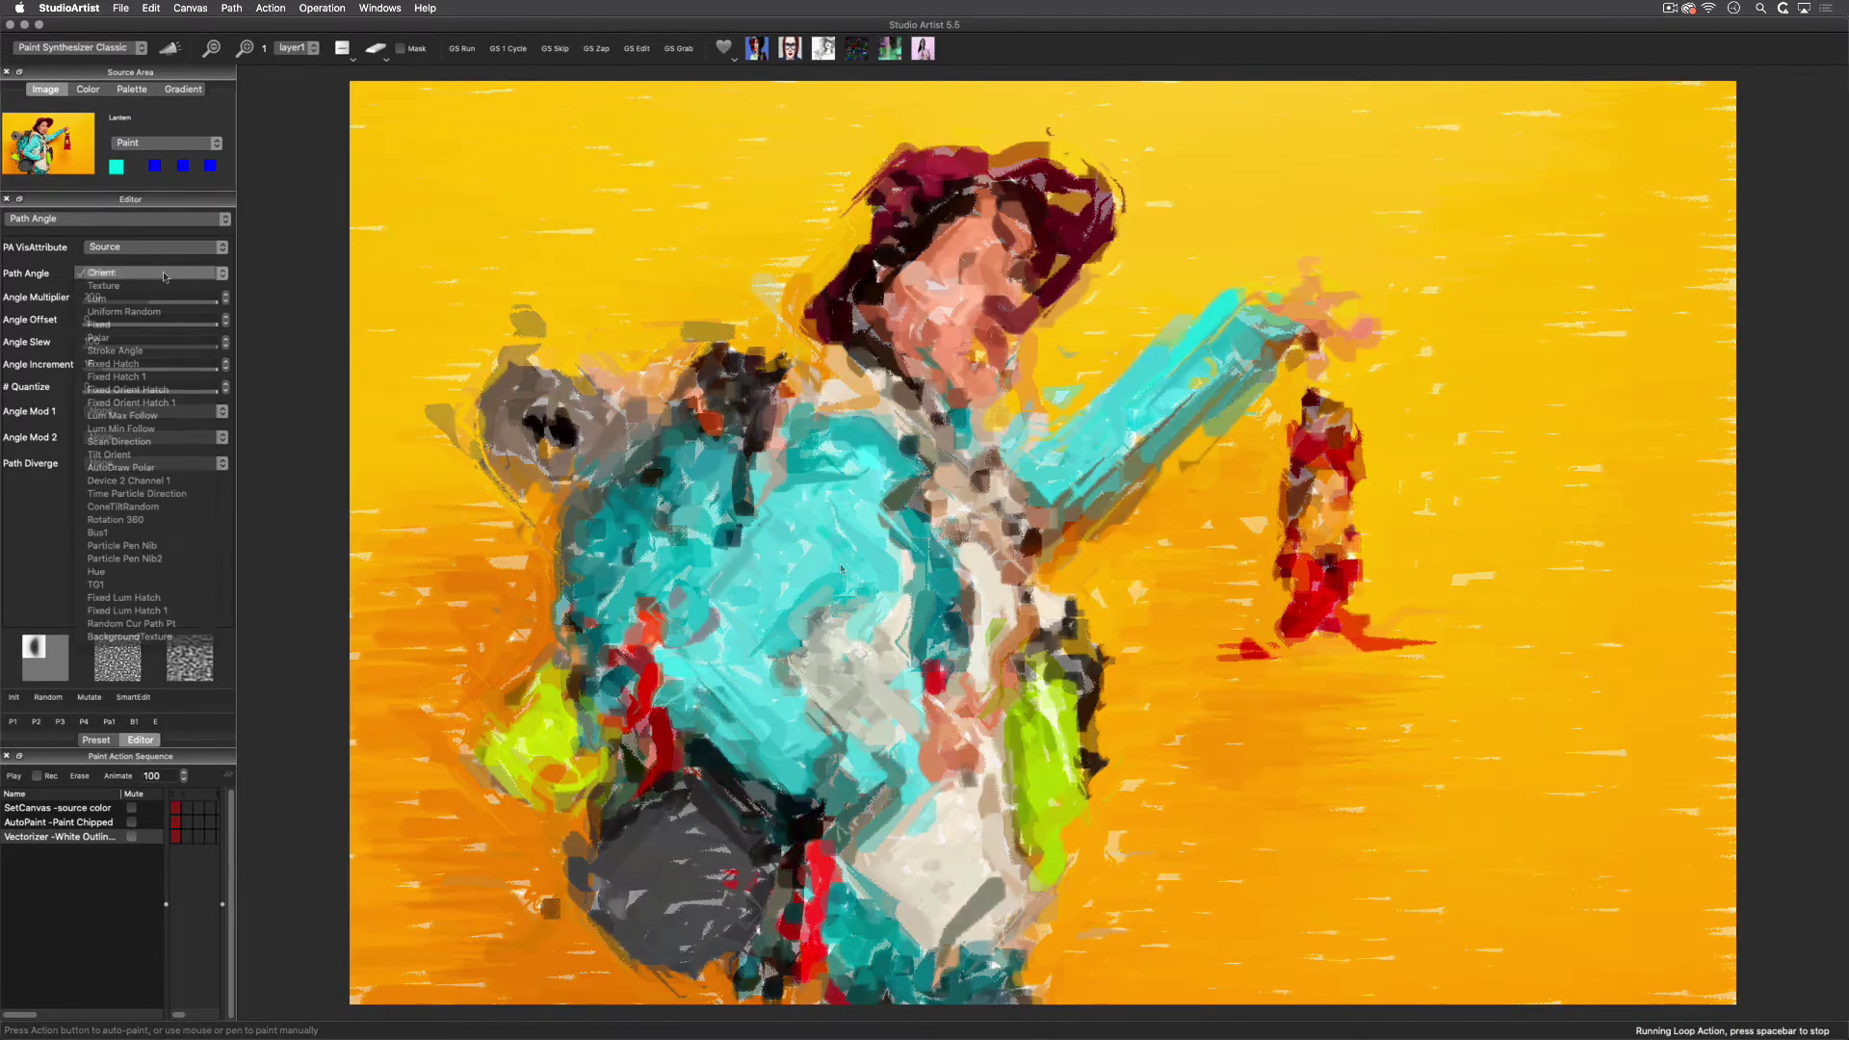
pyautogui.click(144, 346)
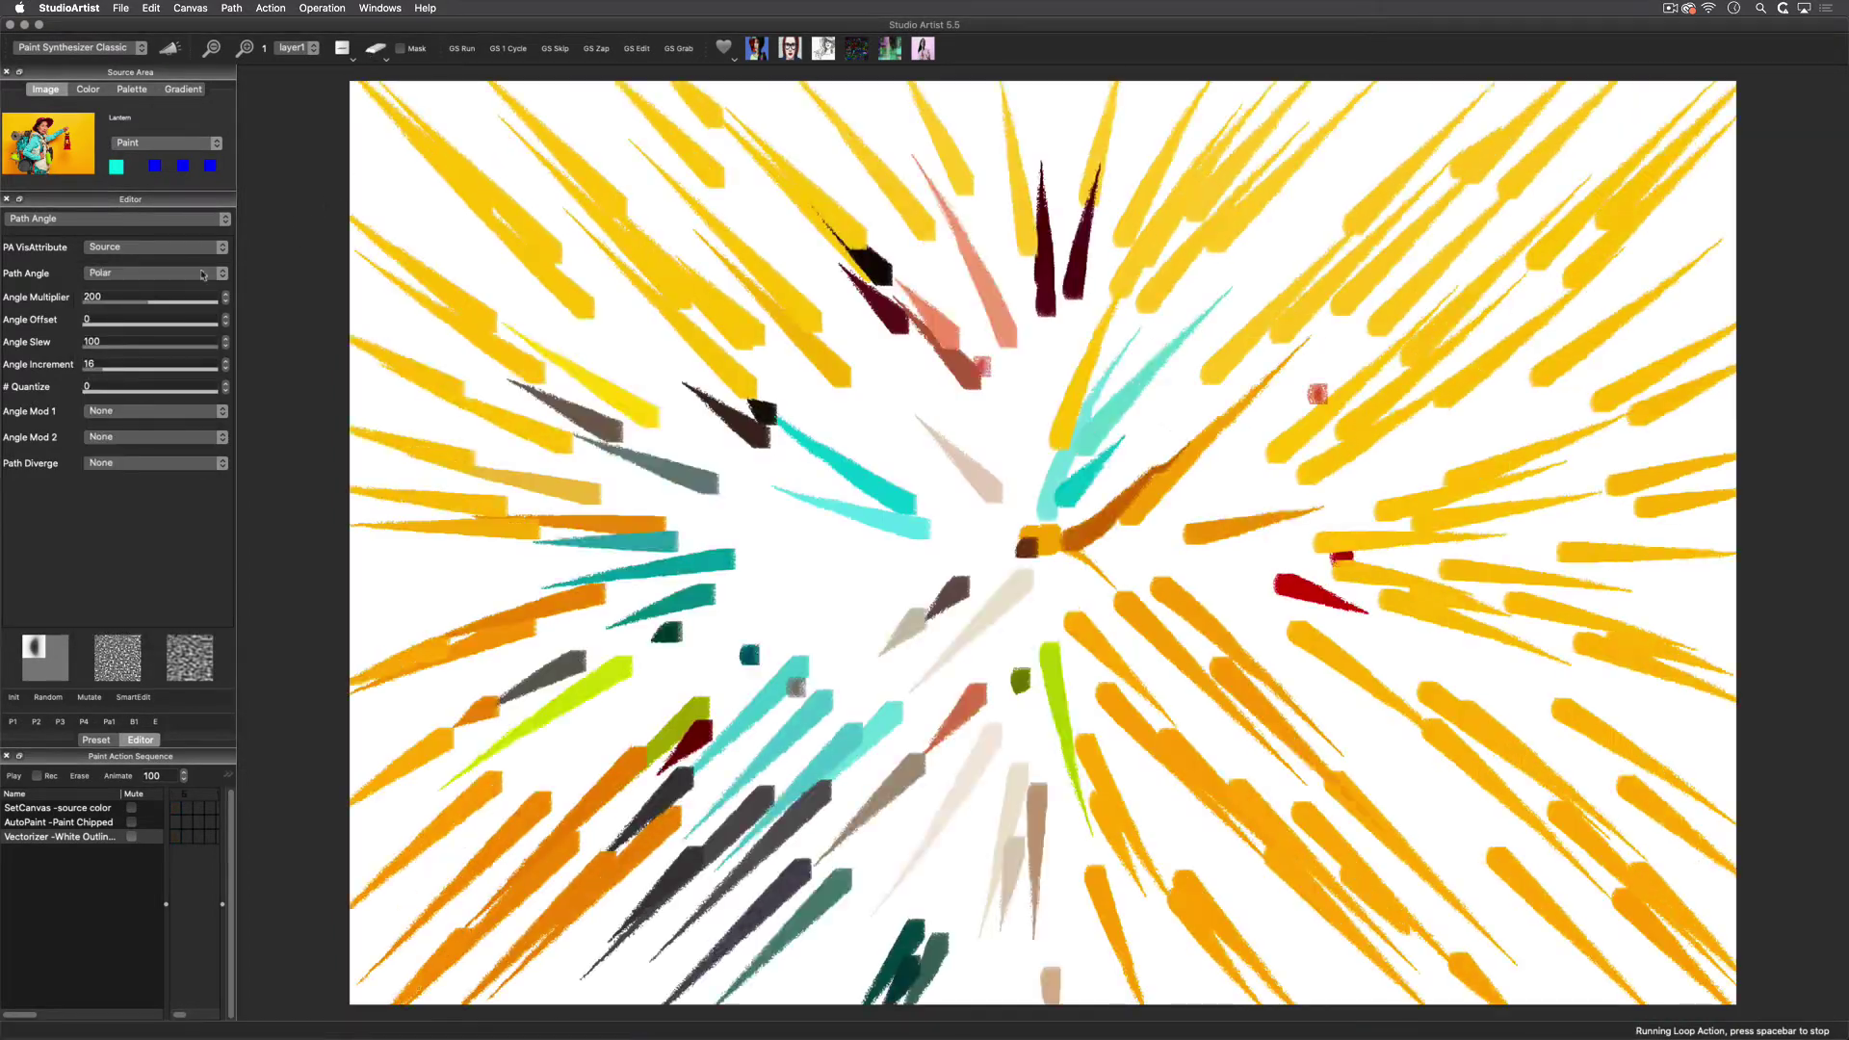
pyautogui.click(150, 273)
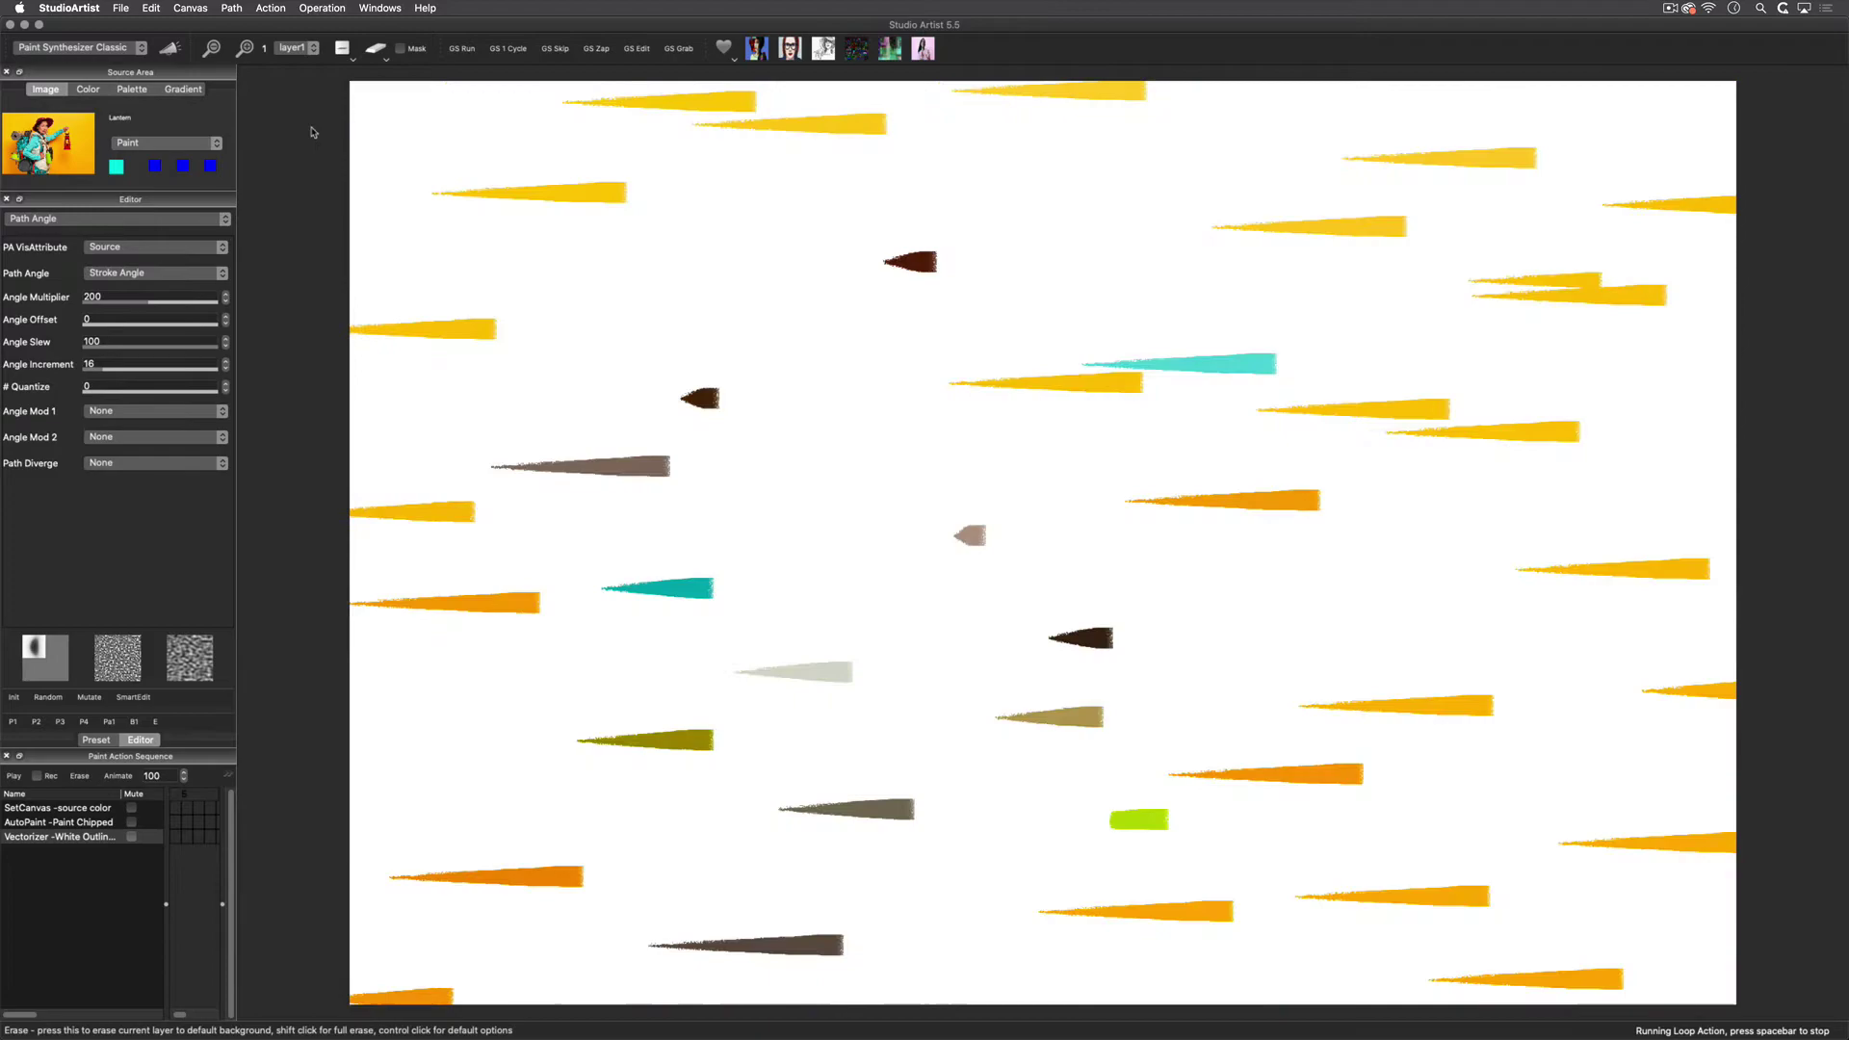
pyautogui.click(164, 274)
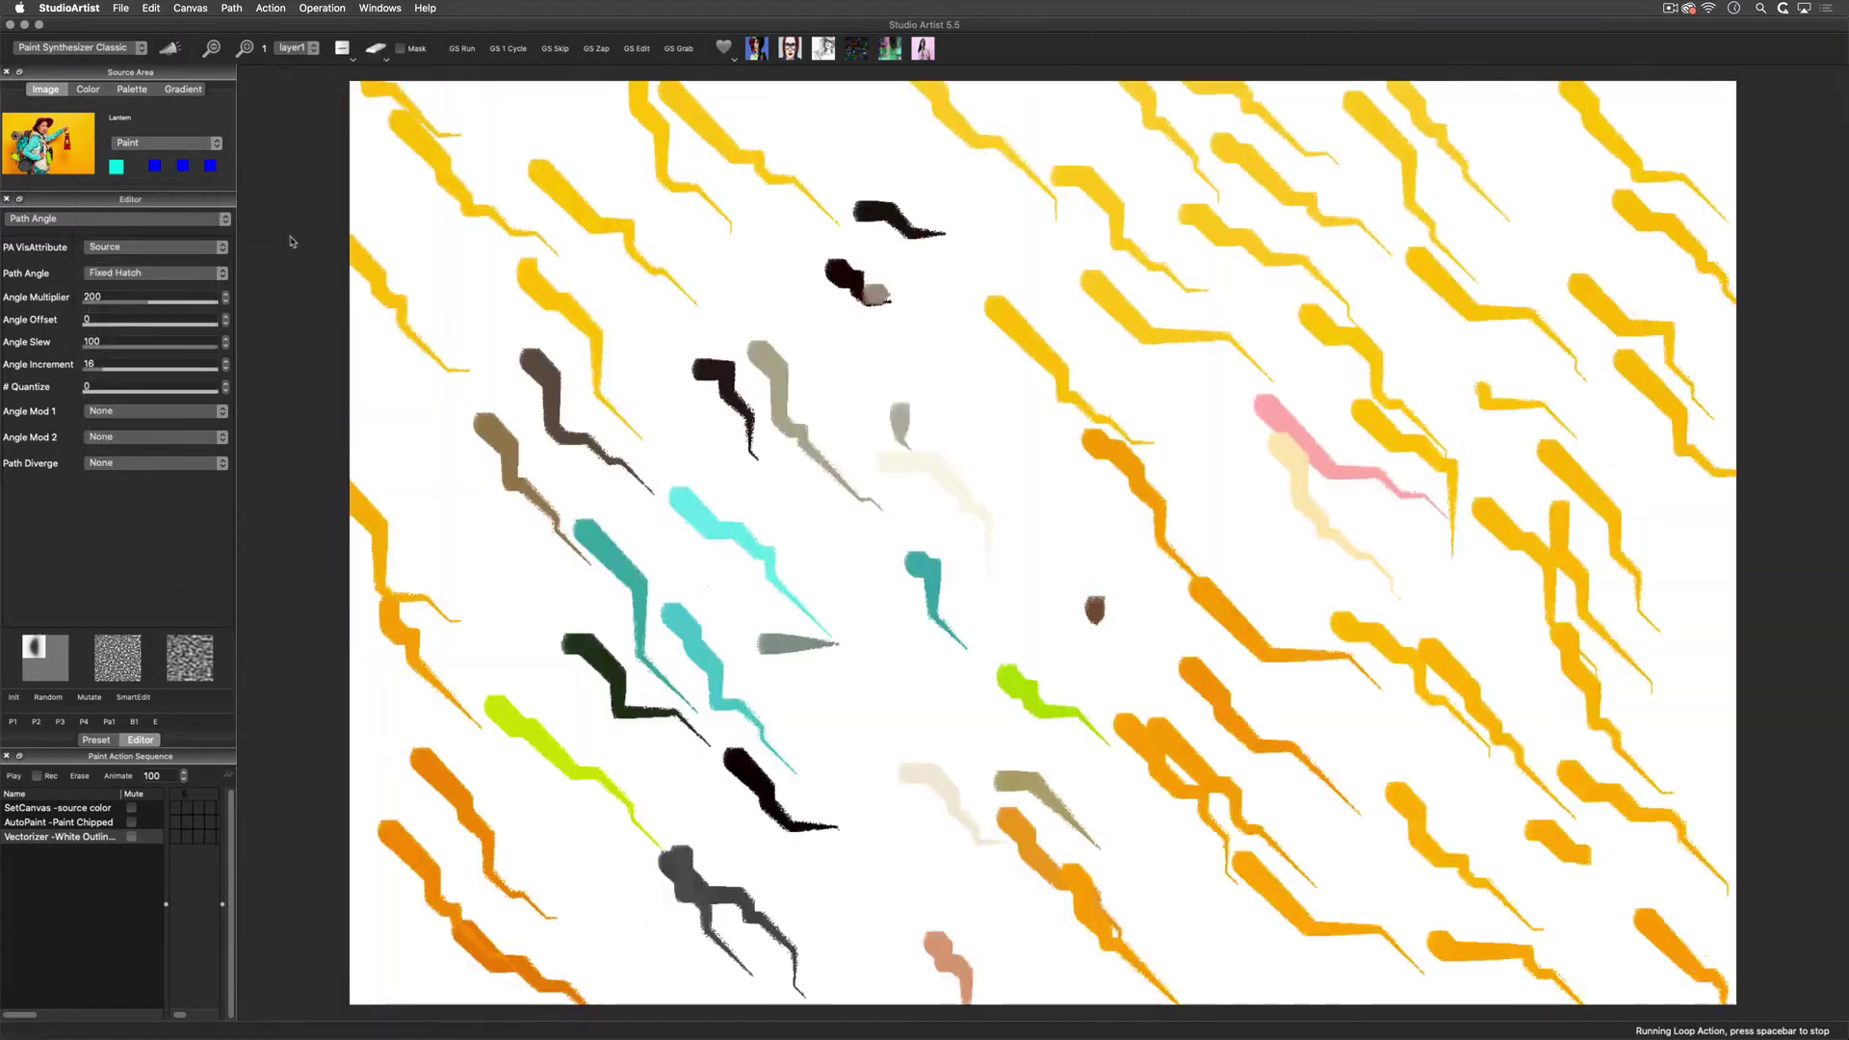
pyautogui.click(179, 273)
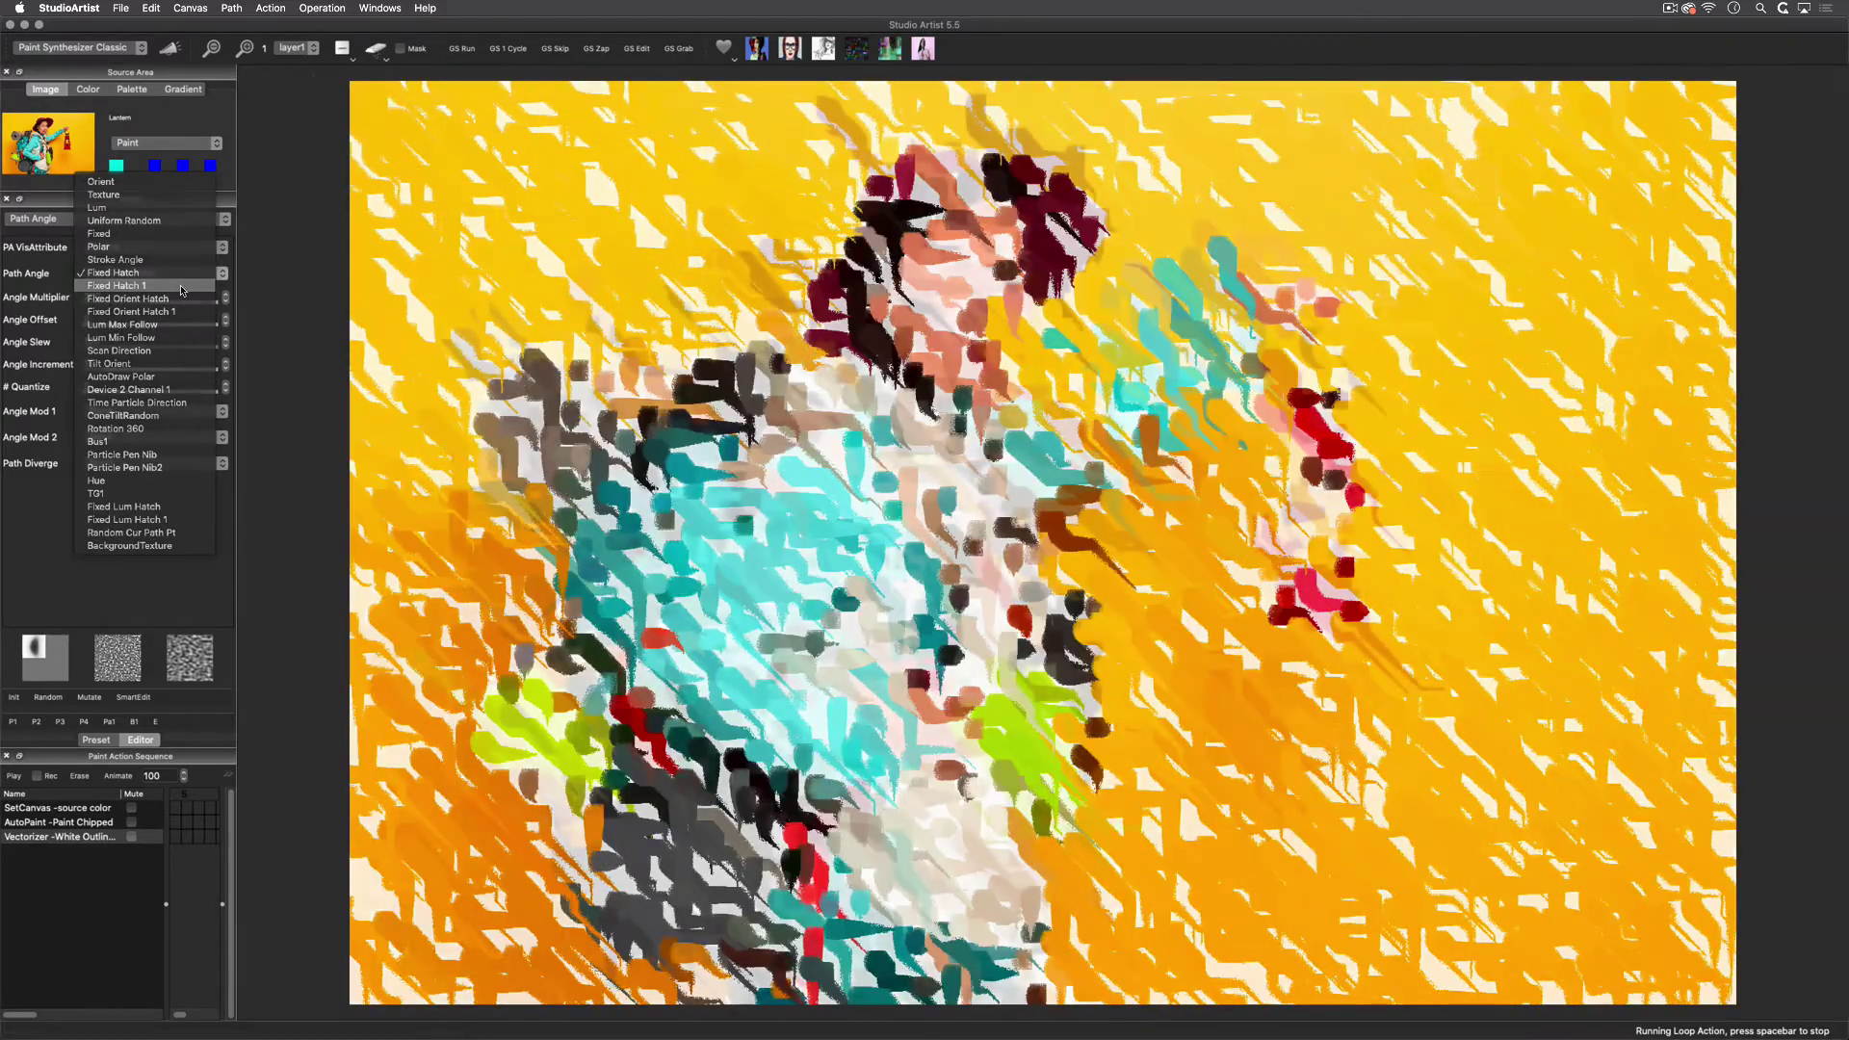
pyautogui.click(144, 377)
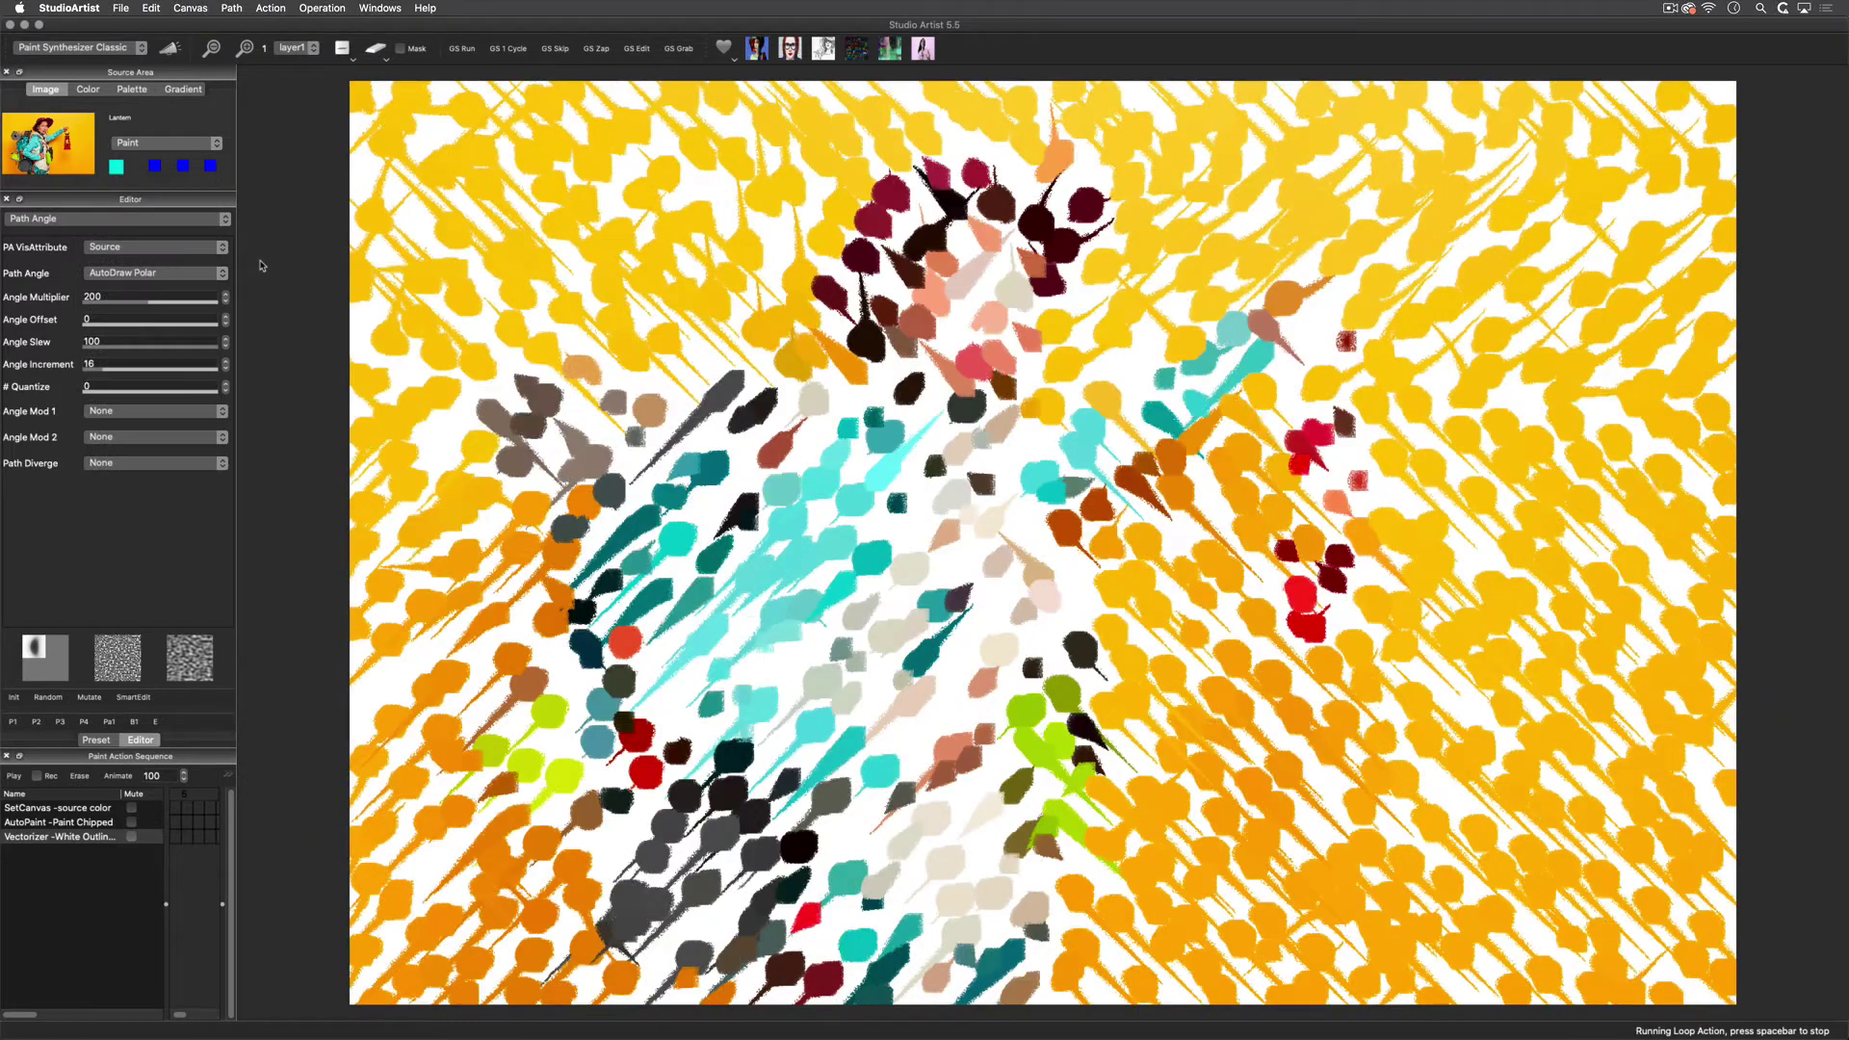
pyautogui.click(175, 276)
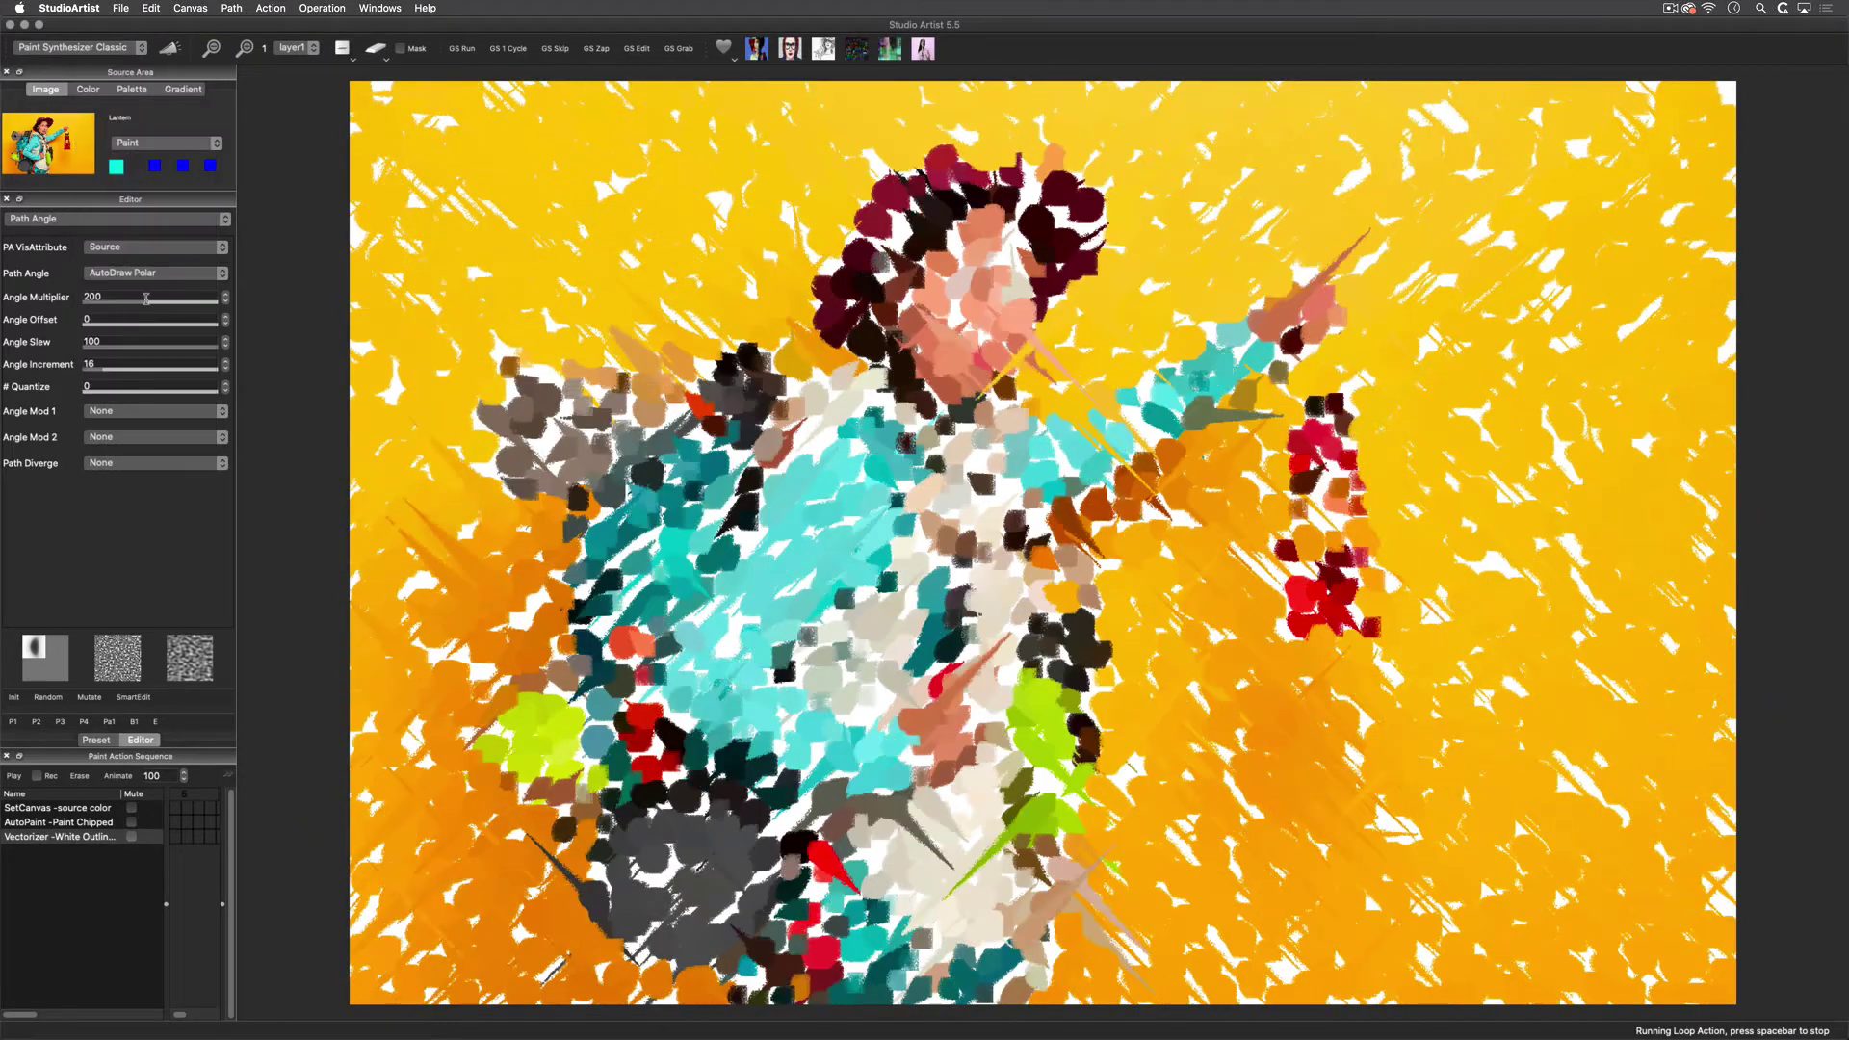
pyautogui.click(99, 303)
# Lower the angle multiplier to 188 and return path angle to Orient.
pyautogui.moveTo(98, 307); pyautogui.dragTo(85, 304)
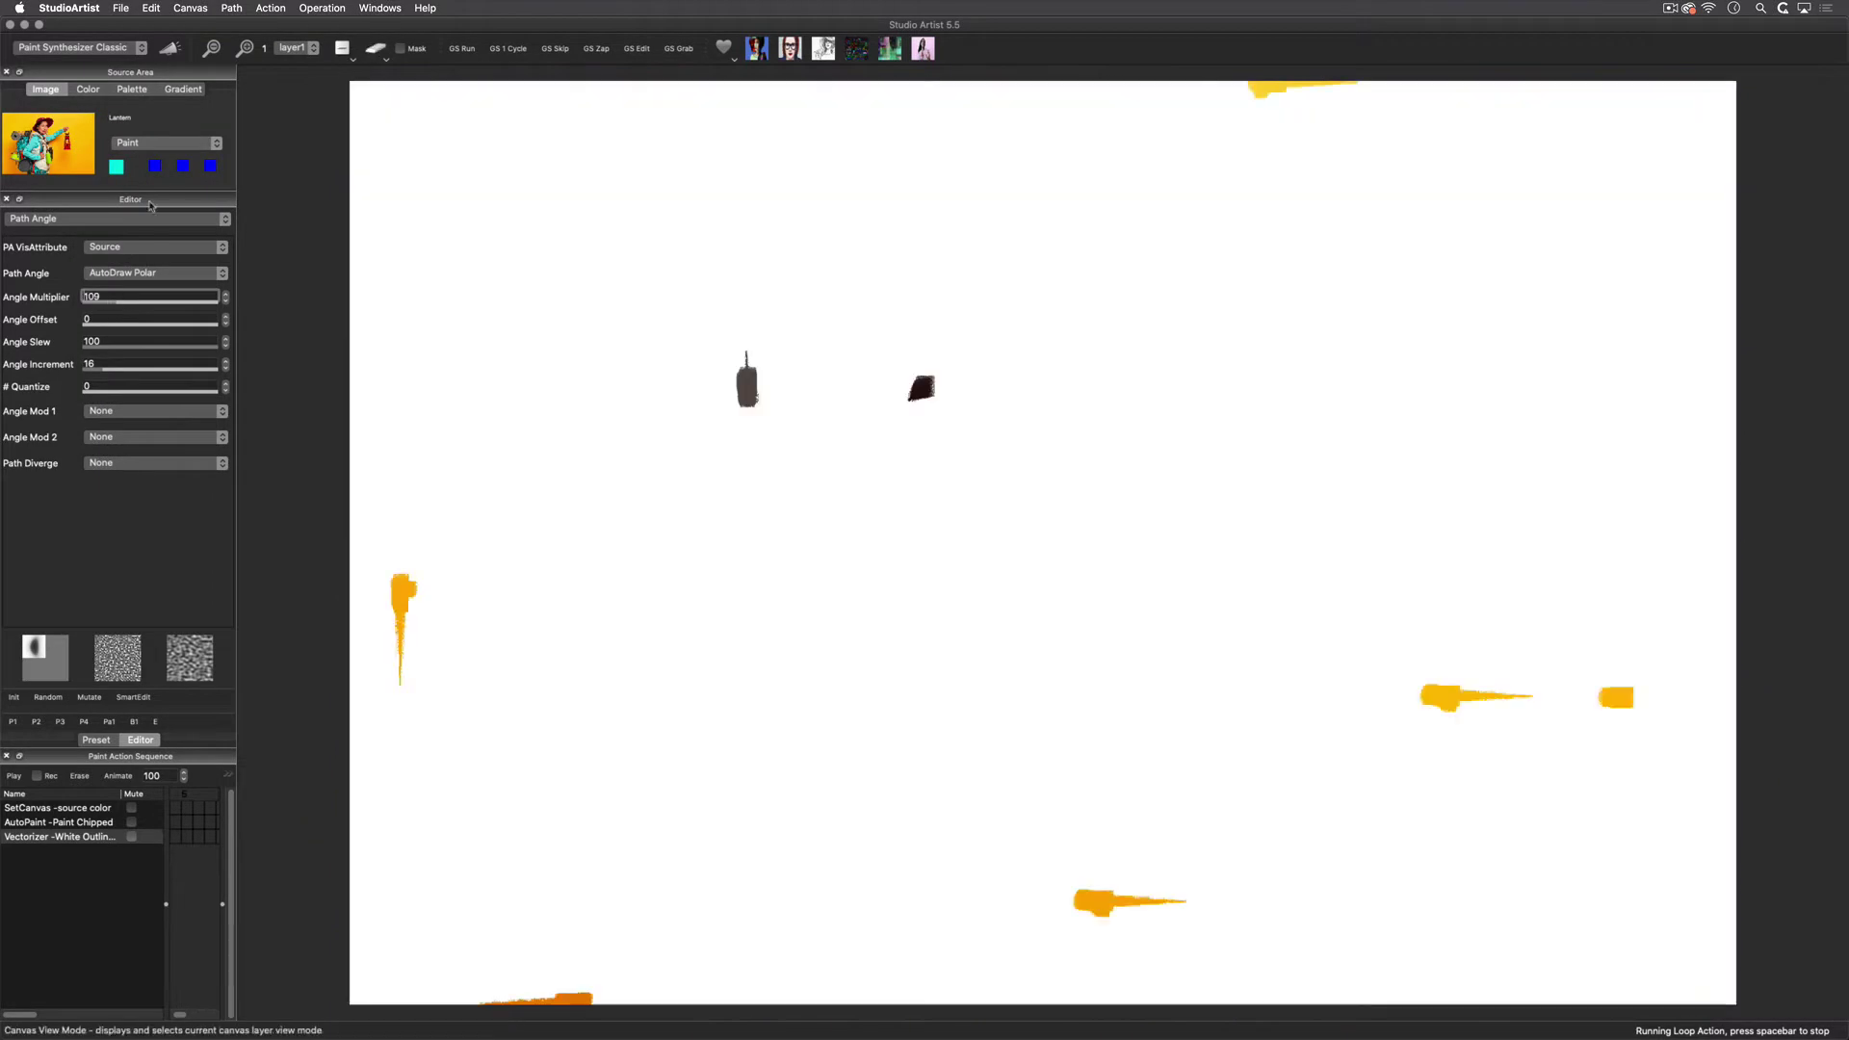
pyautogui.click(154, 274)
pyautogui.click(101, 77)
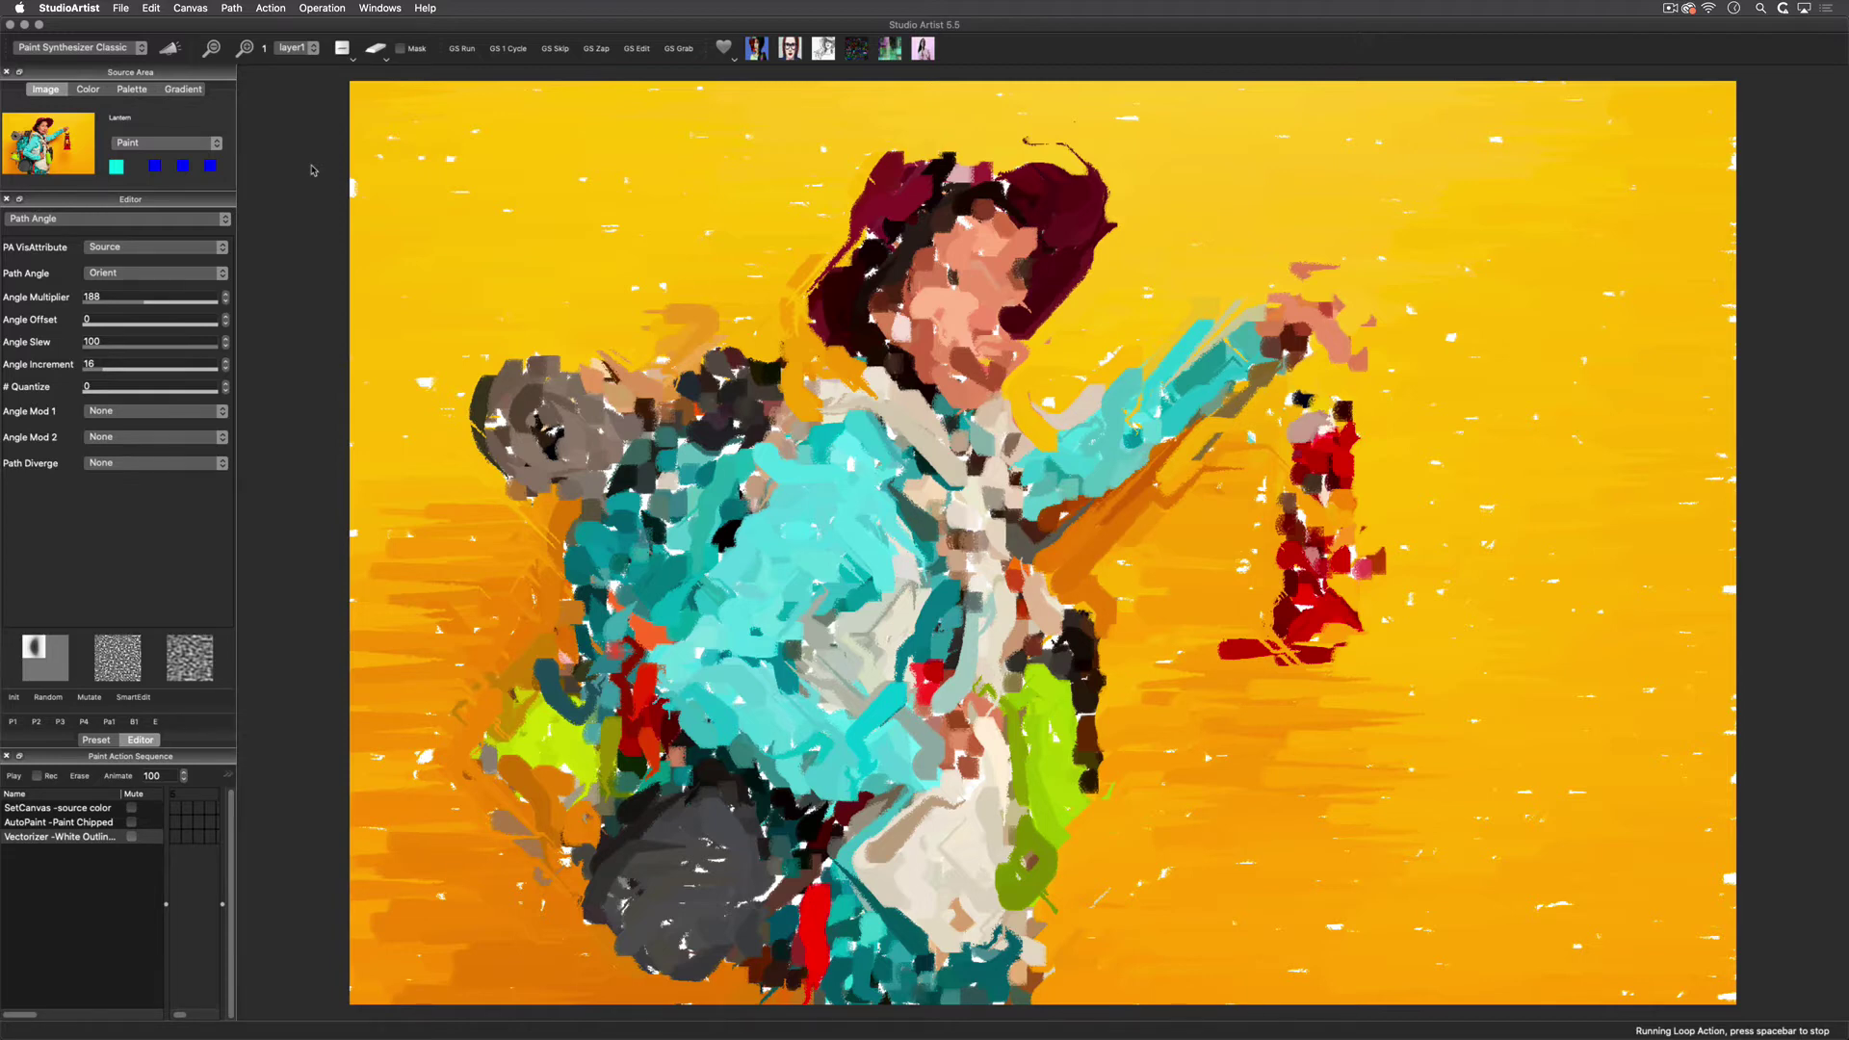
# Set the Path Start inhibitor to FaceFeaturePoint Only, then back to None.
pyautogui.click(115, 219)
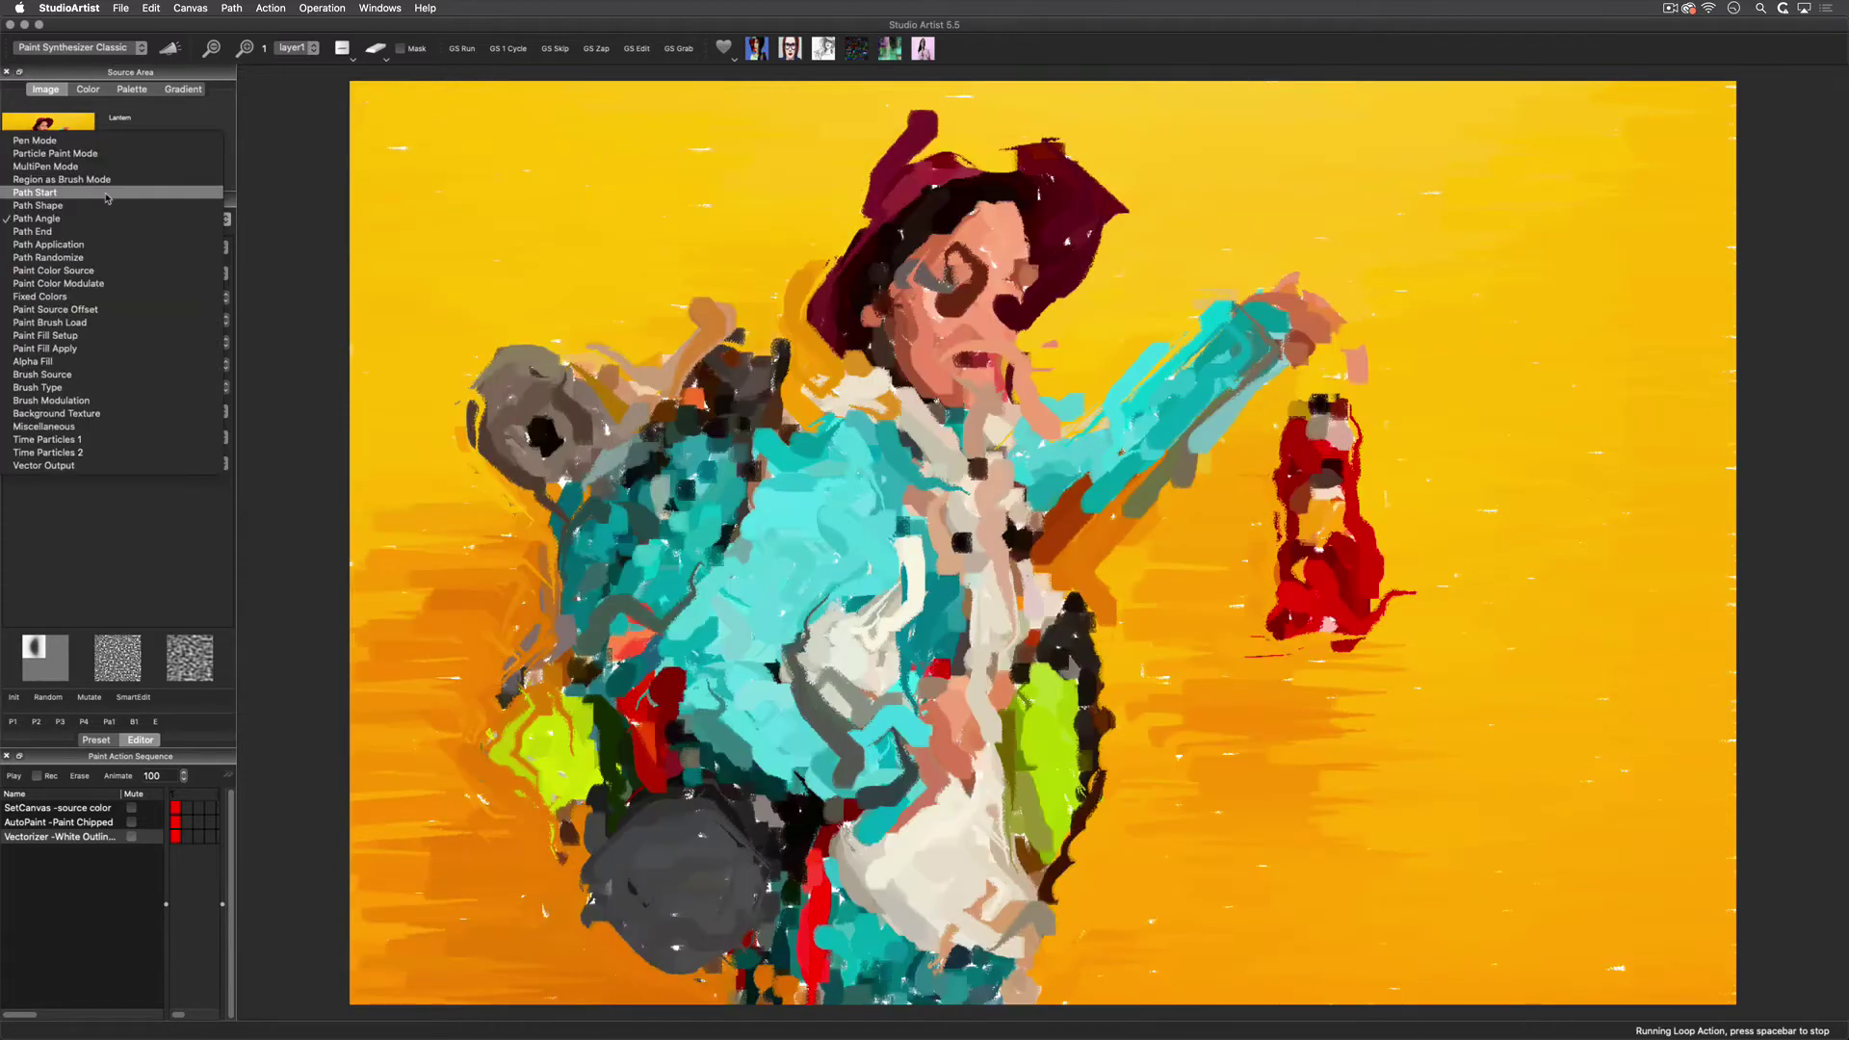
pyautogui.click(107, 198)
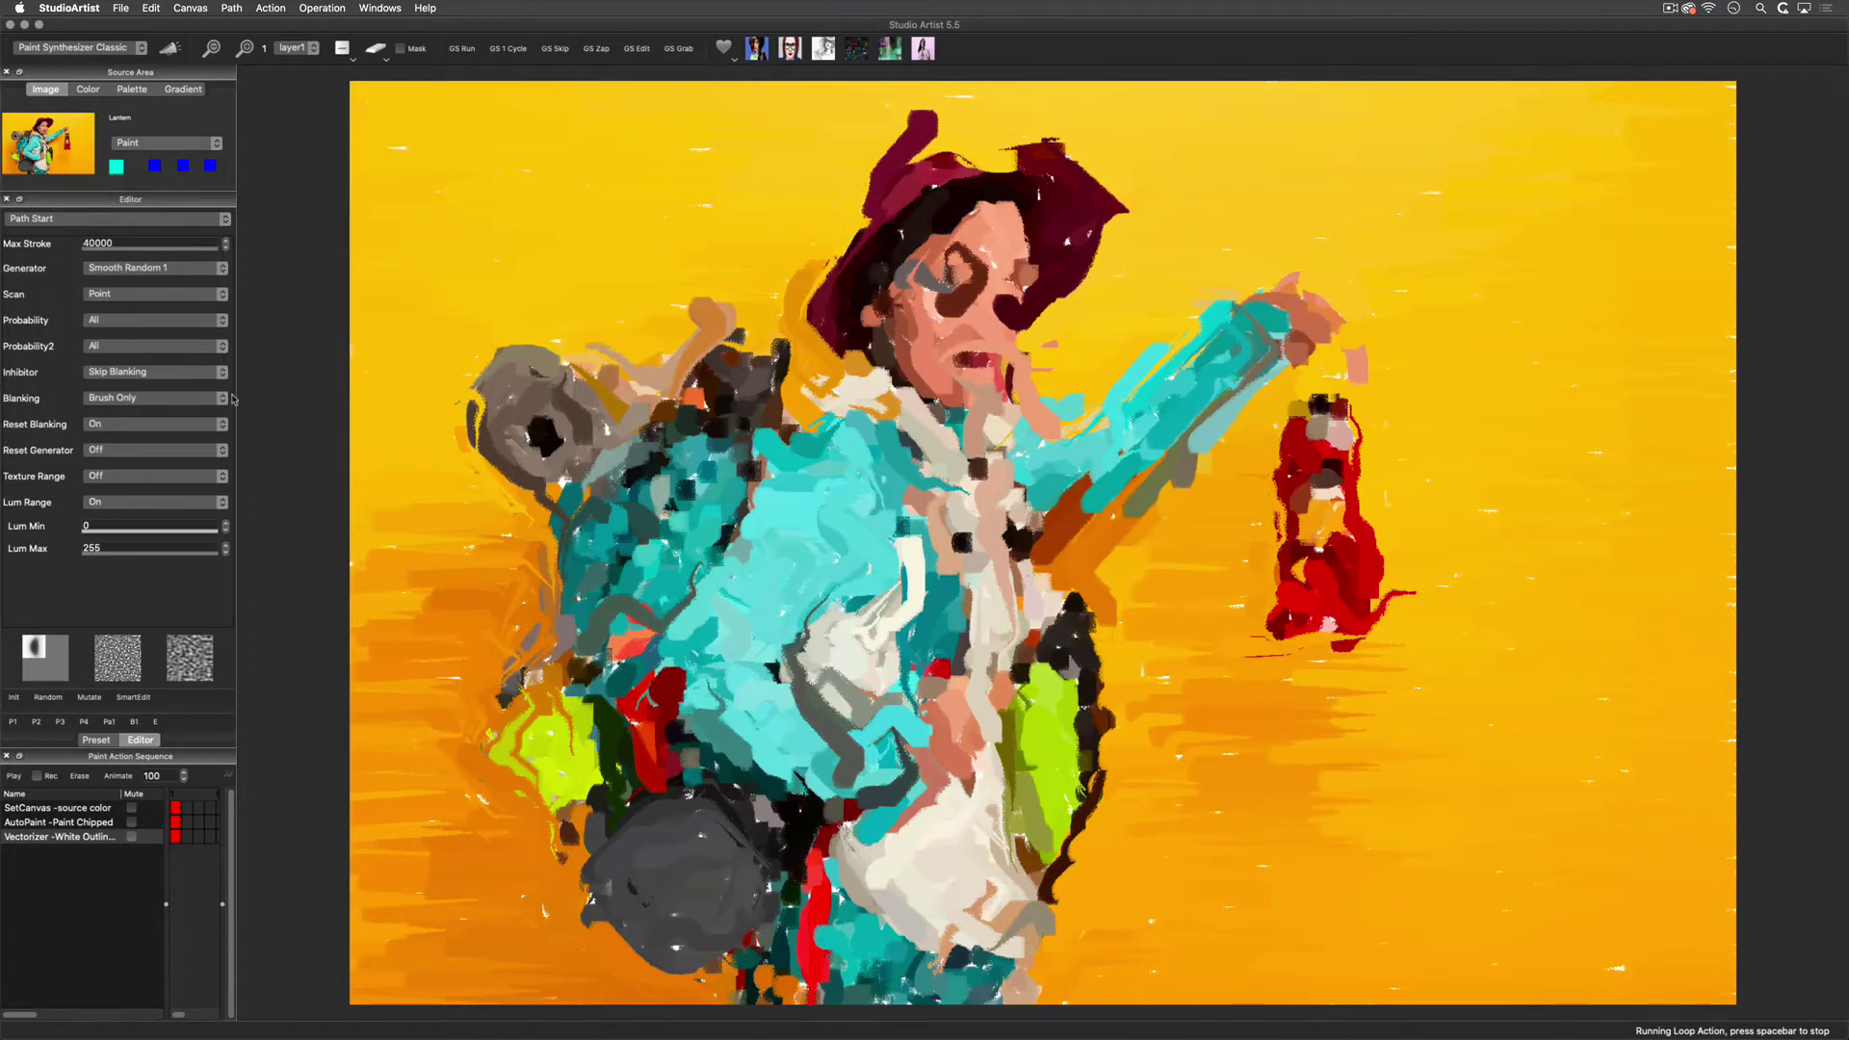
pyautogui.click(125, 372)
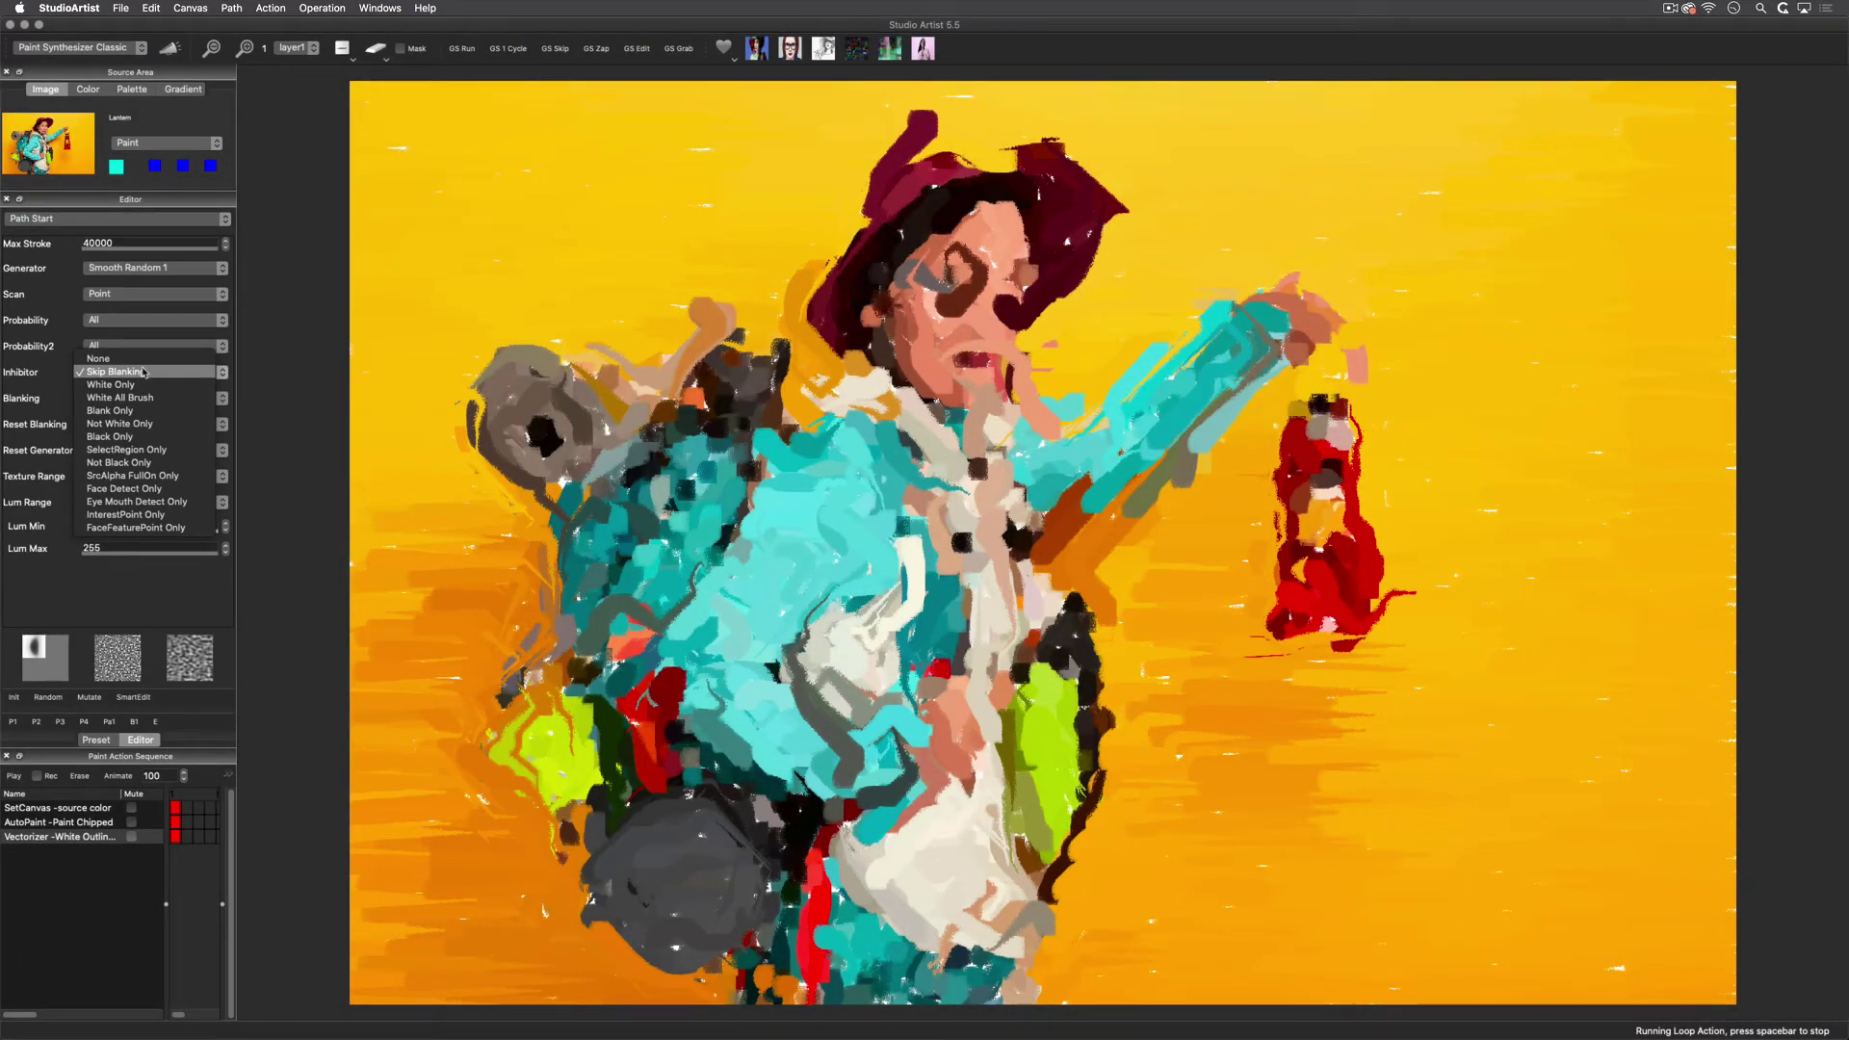
pyautogui.click(173, 528)
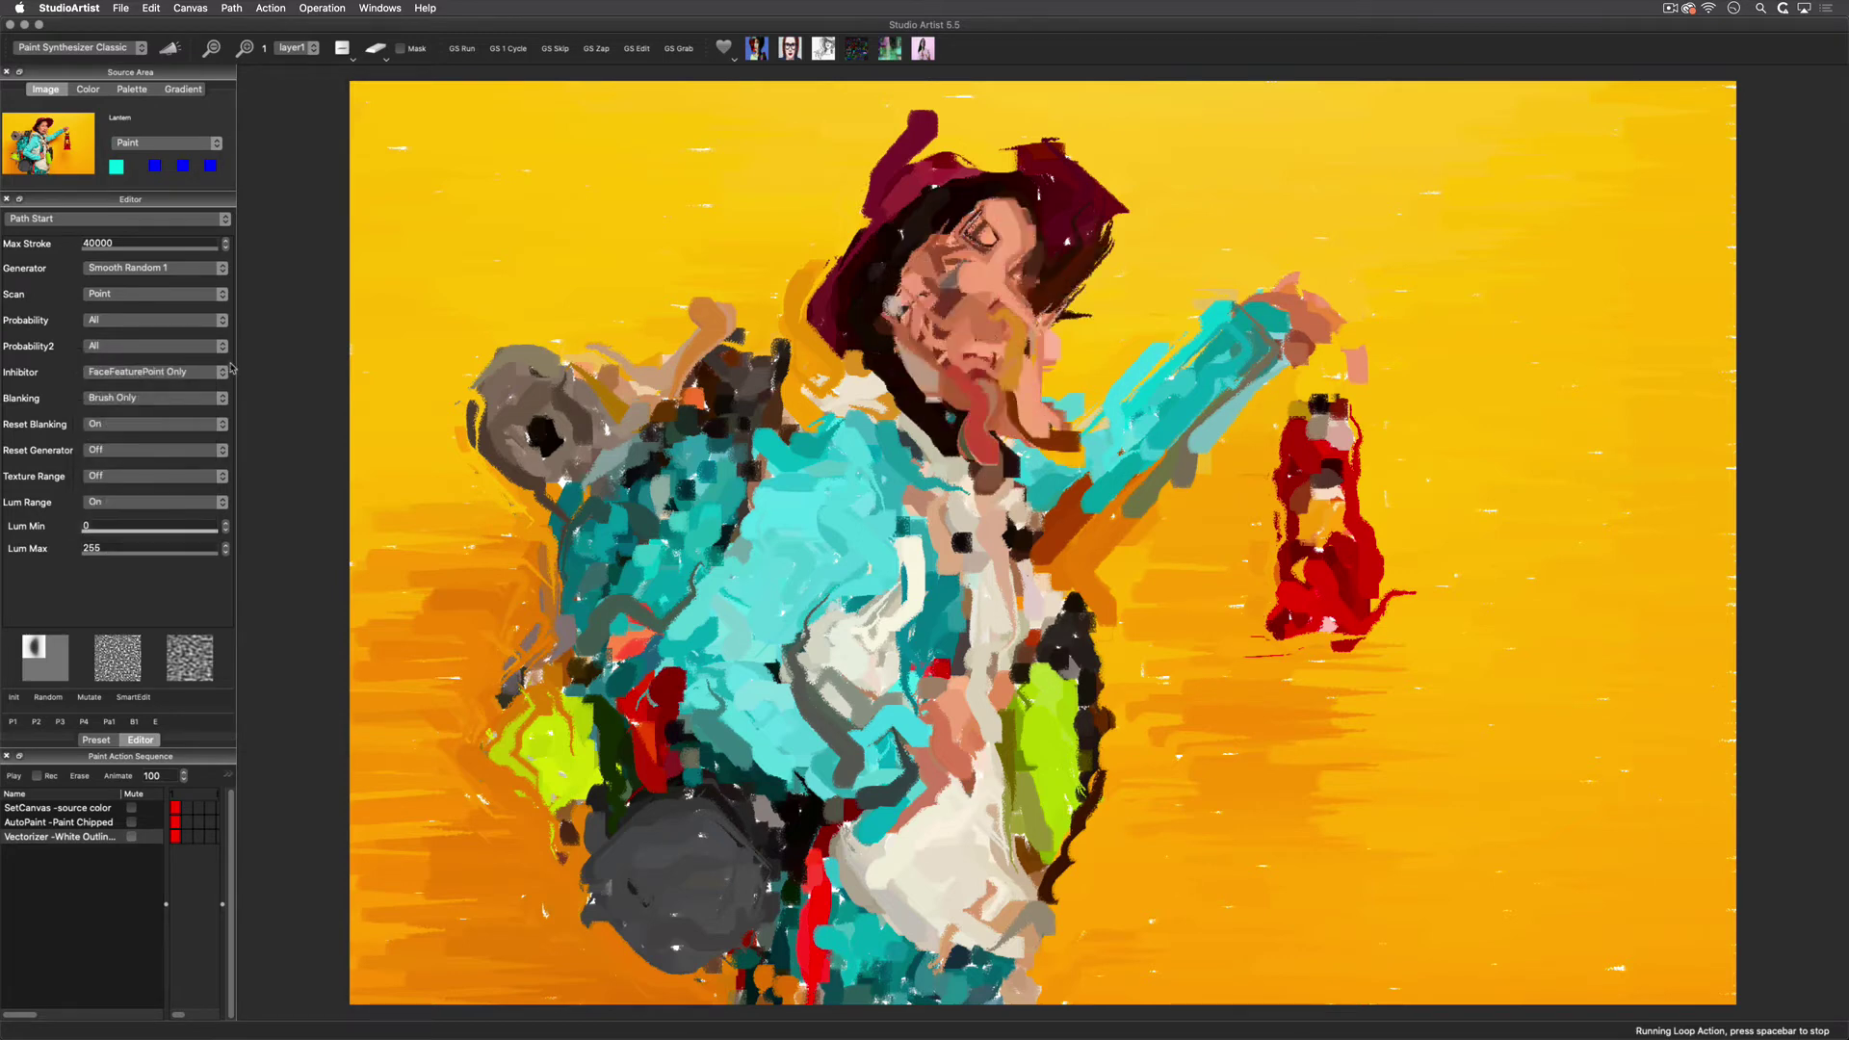
pyautogui.click(135, 372)
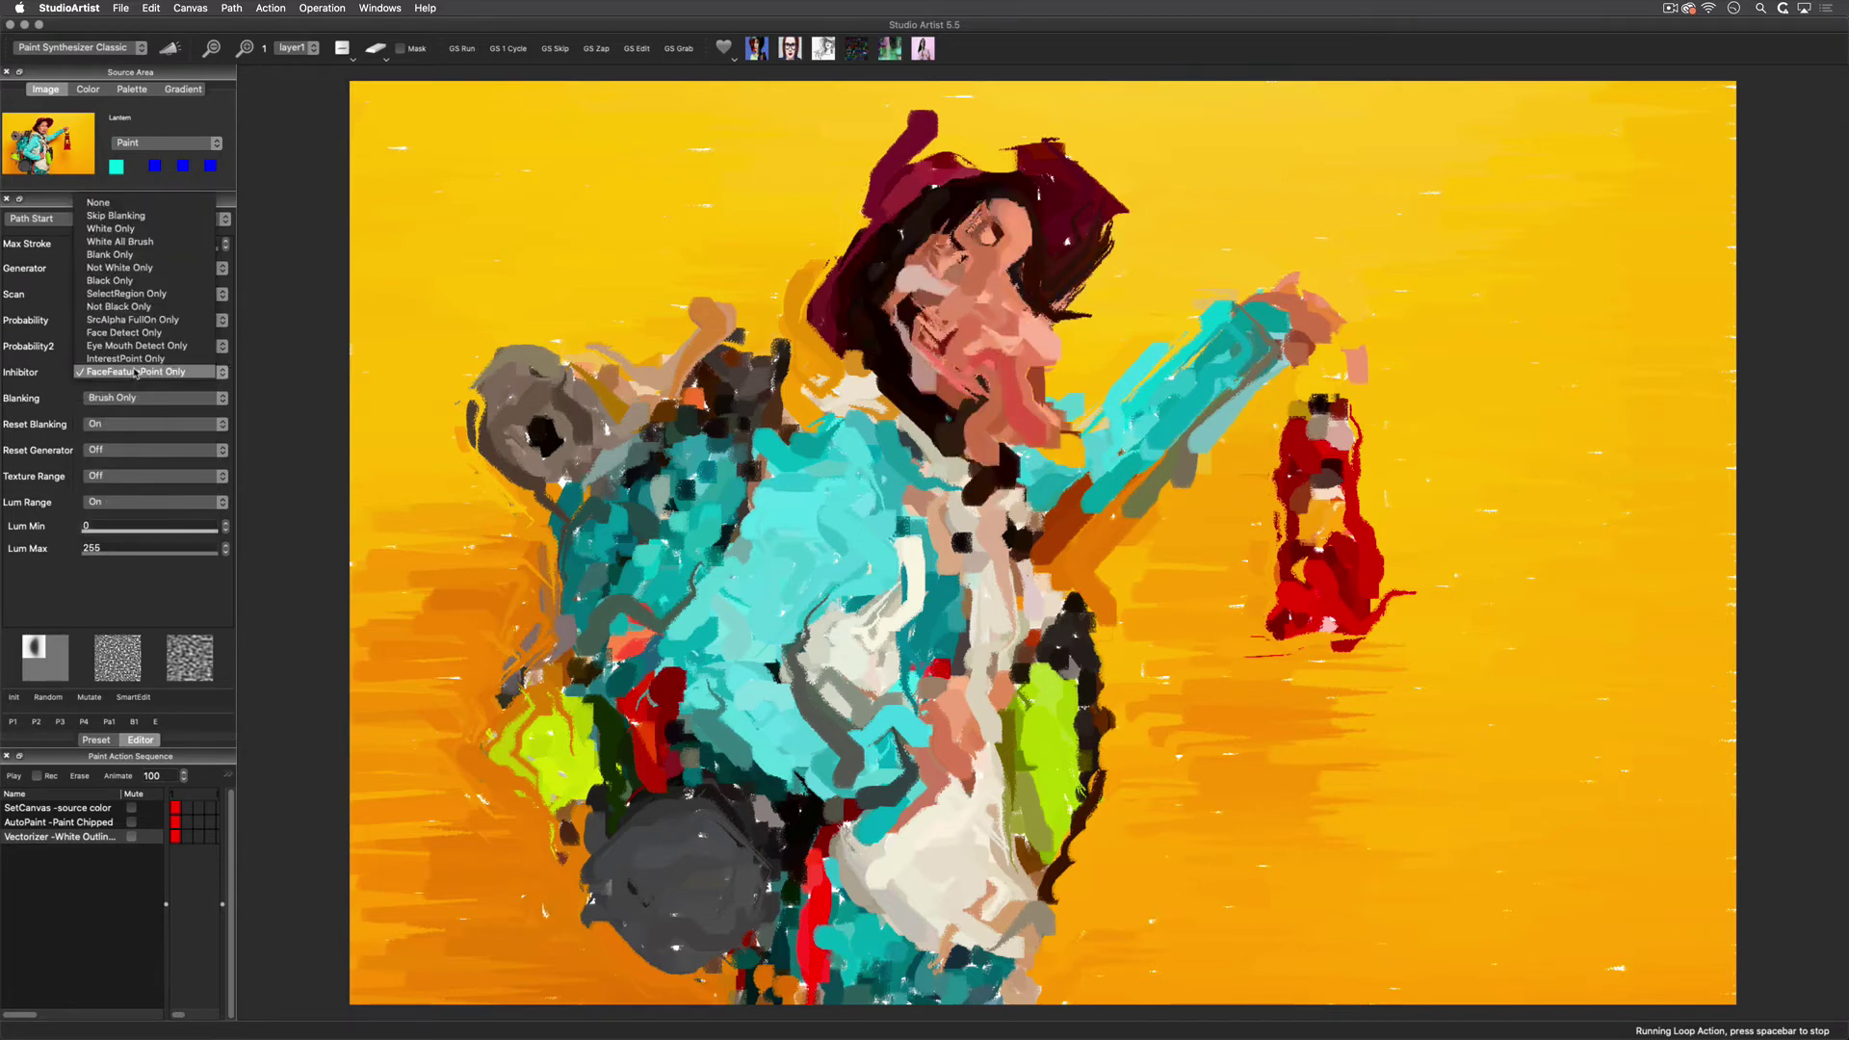
pyautogui.click(116, 204)
# Raise Path Shape's Max Path Length to about 318, keeping Path Len Mod at None.
pyautogui.click(96, 219)
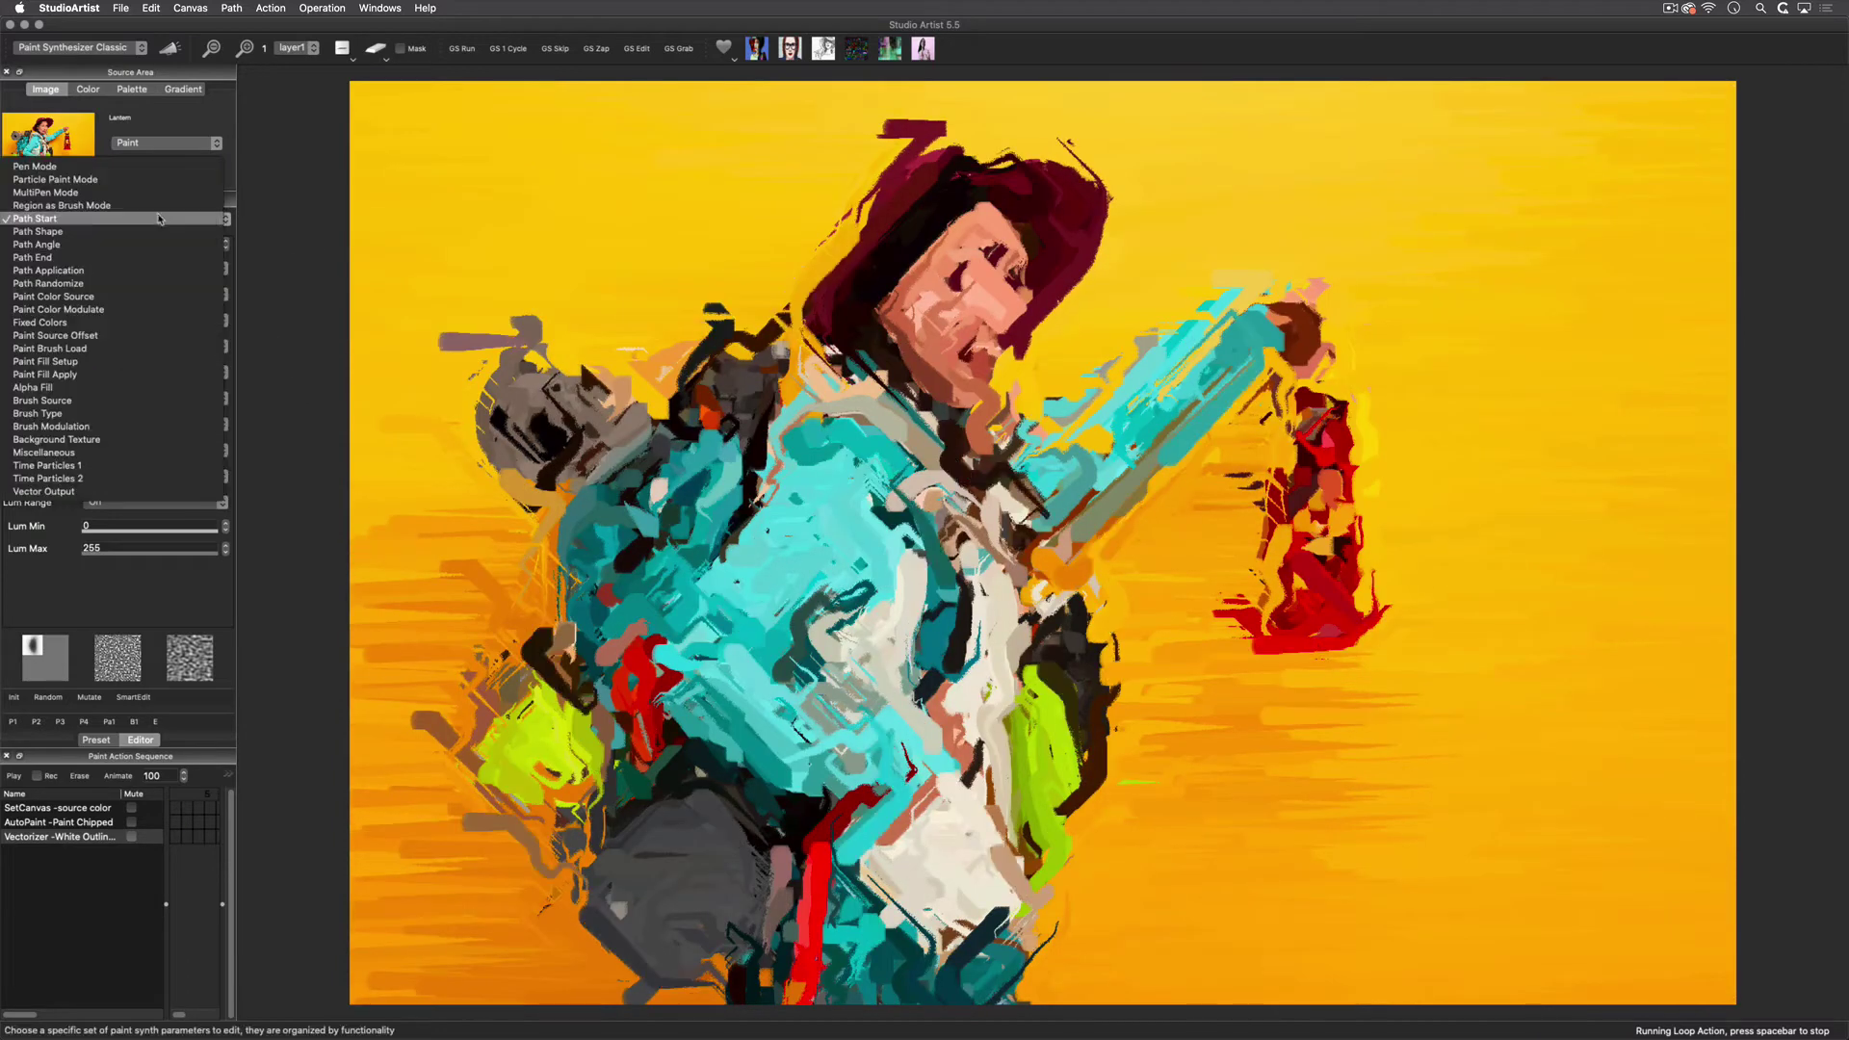
pyautogui.click(149, 232)
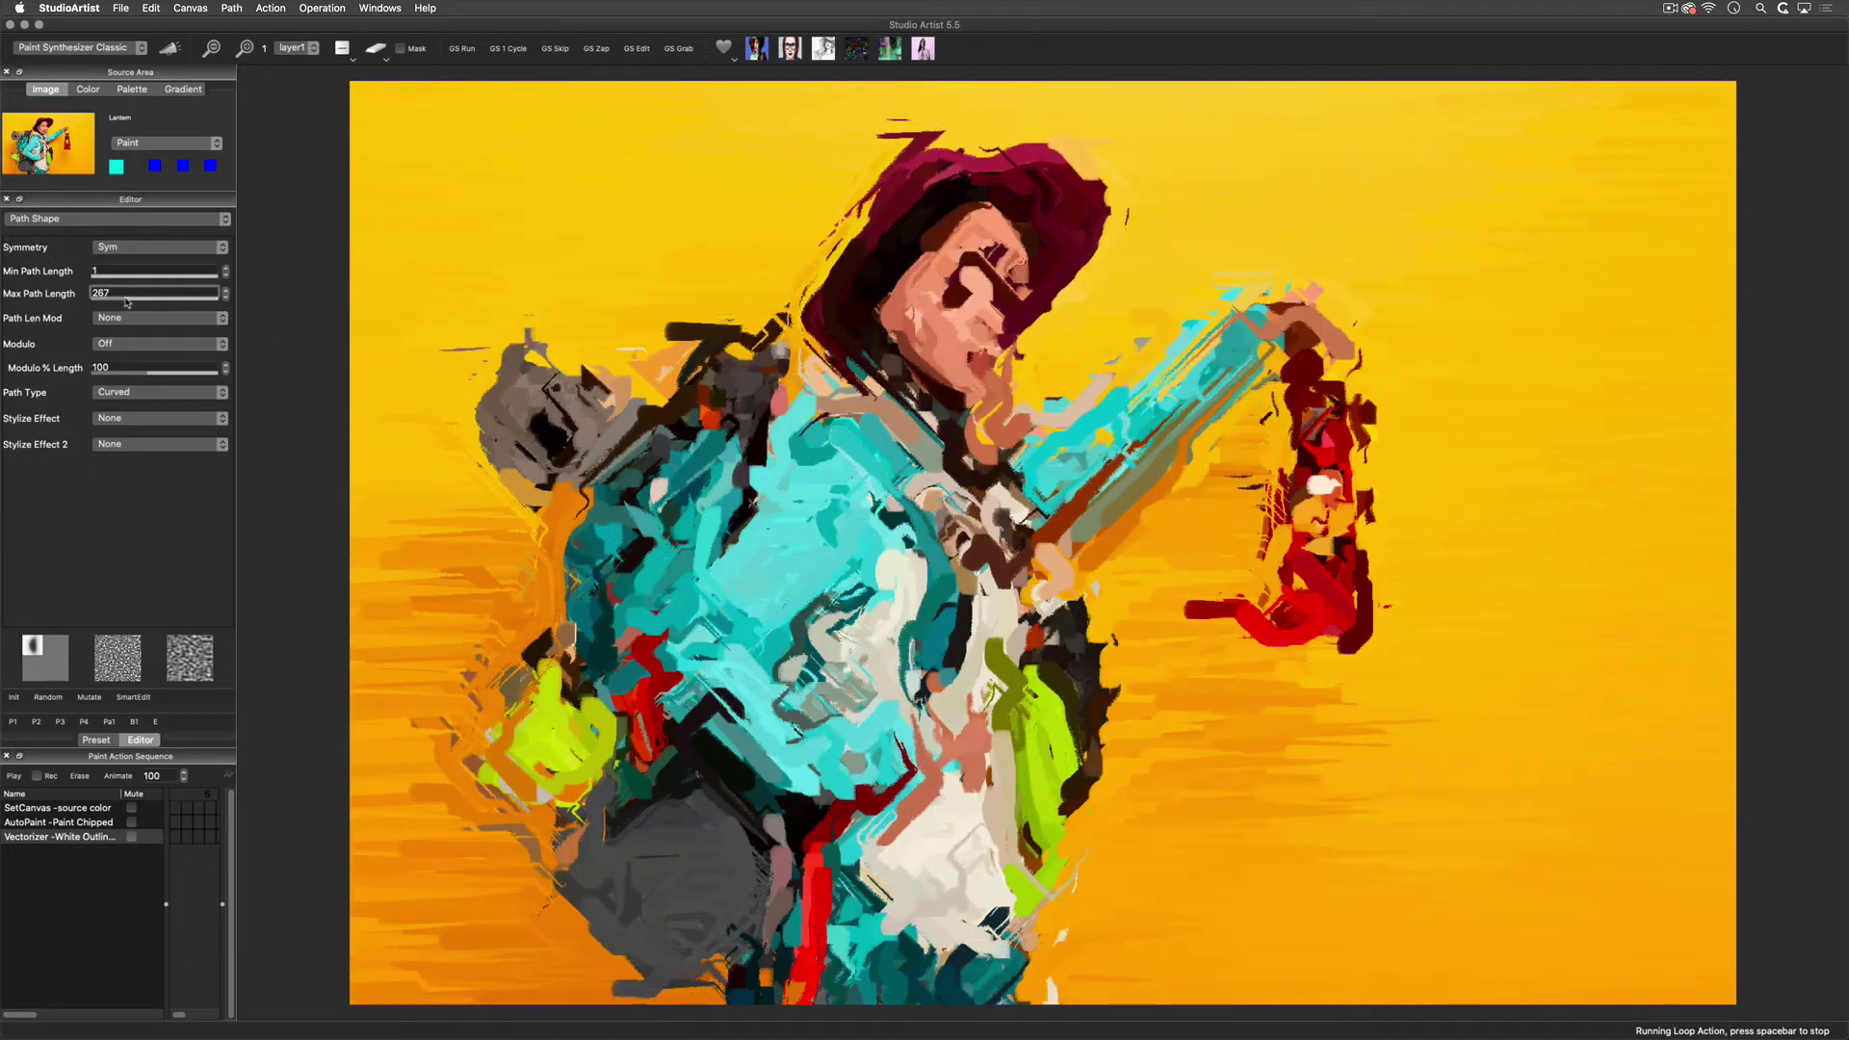
pyautogui.moveTo(101, 298); pyautogui.dragTo(131, 295)
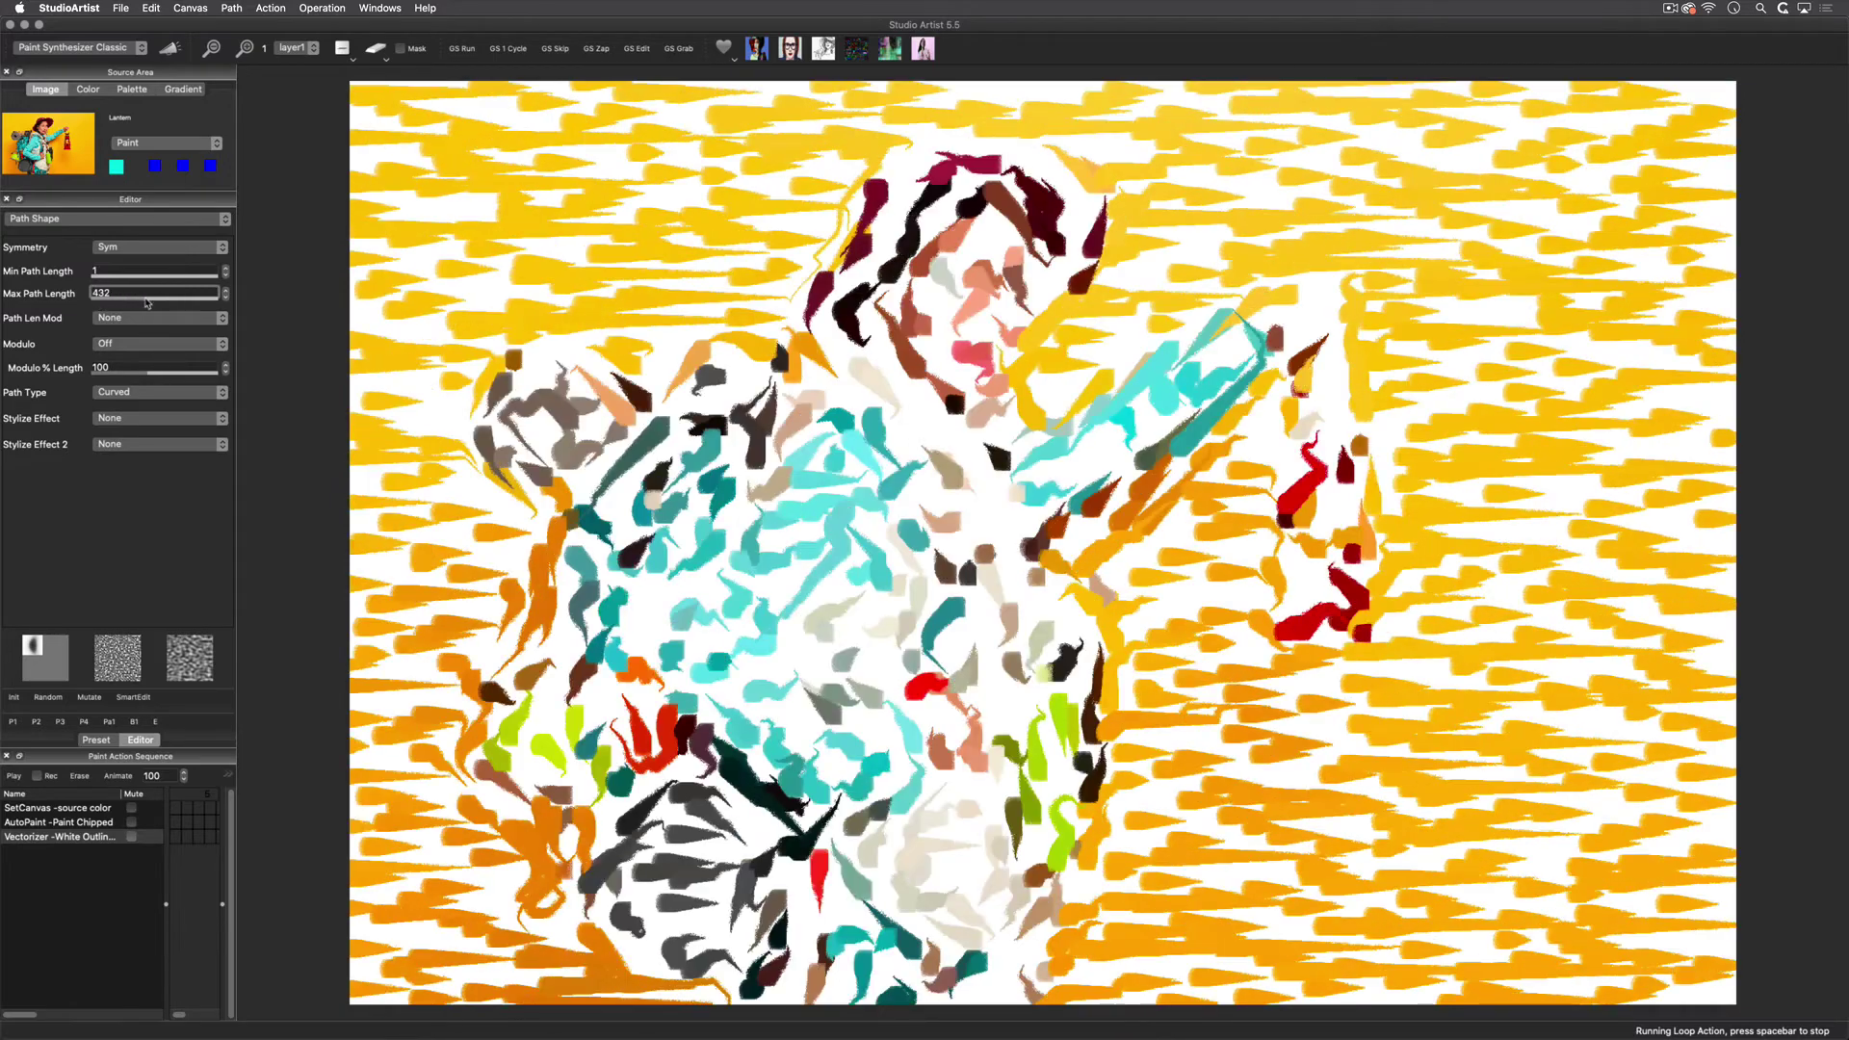
pyautogui.click(141, 319)
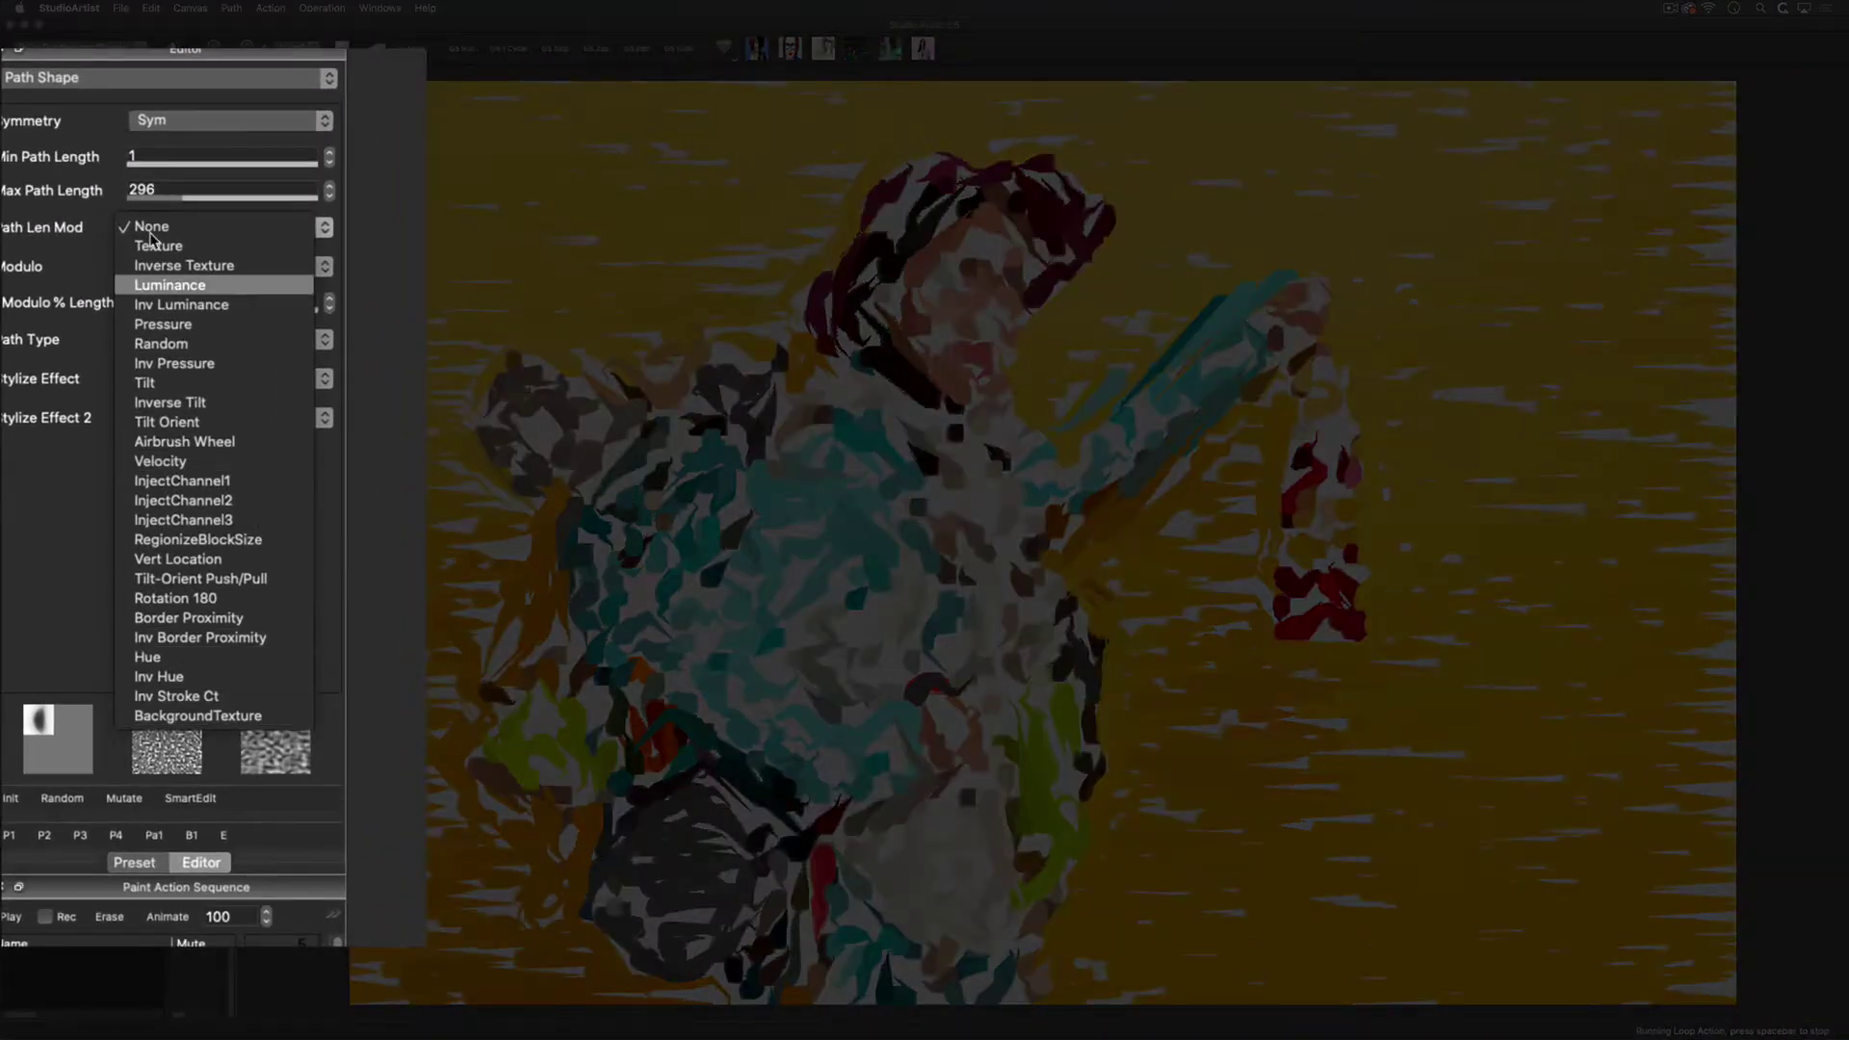
pyautogui.click(140, 223)
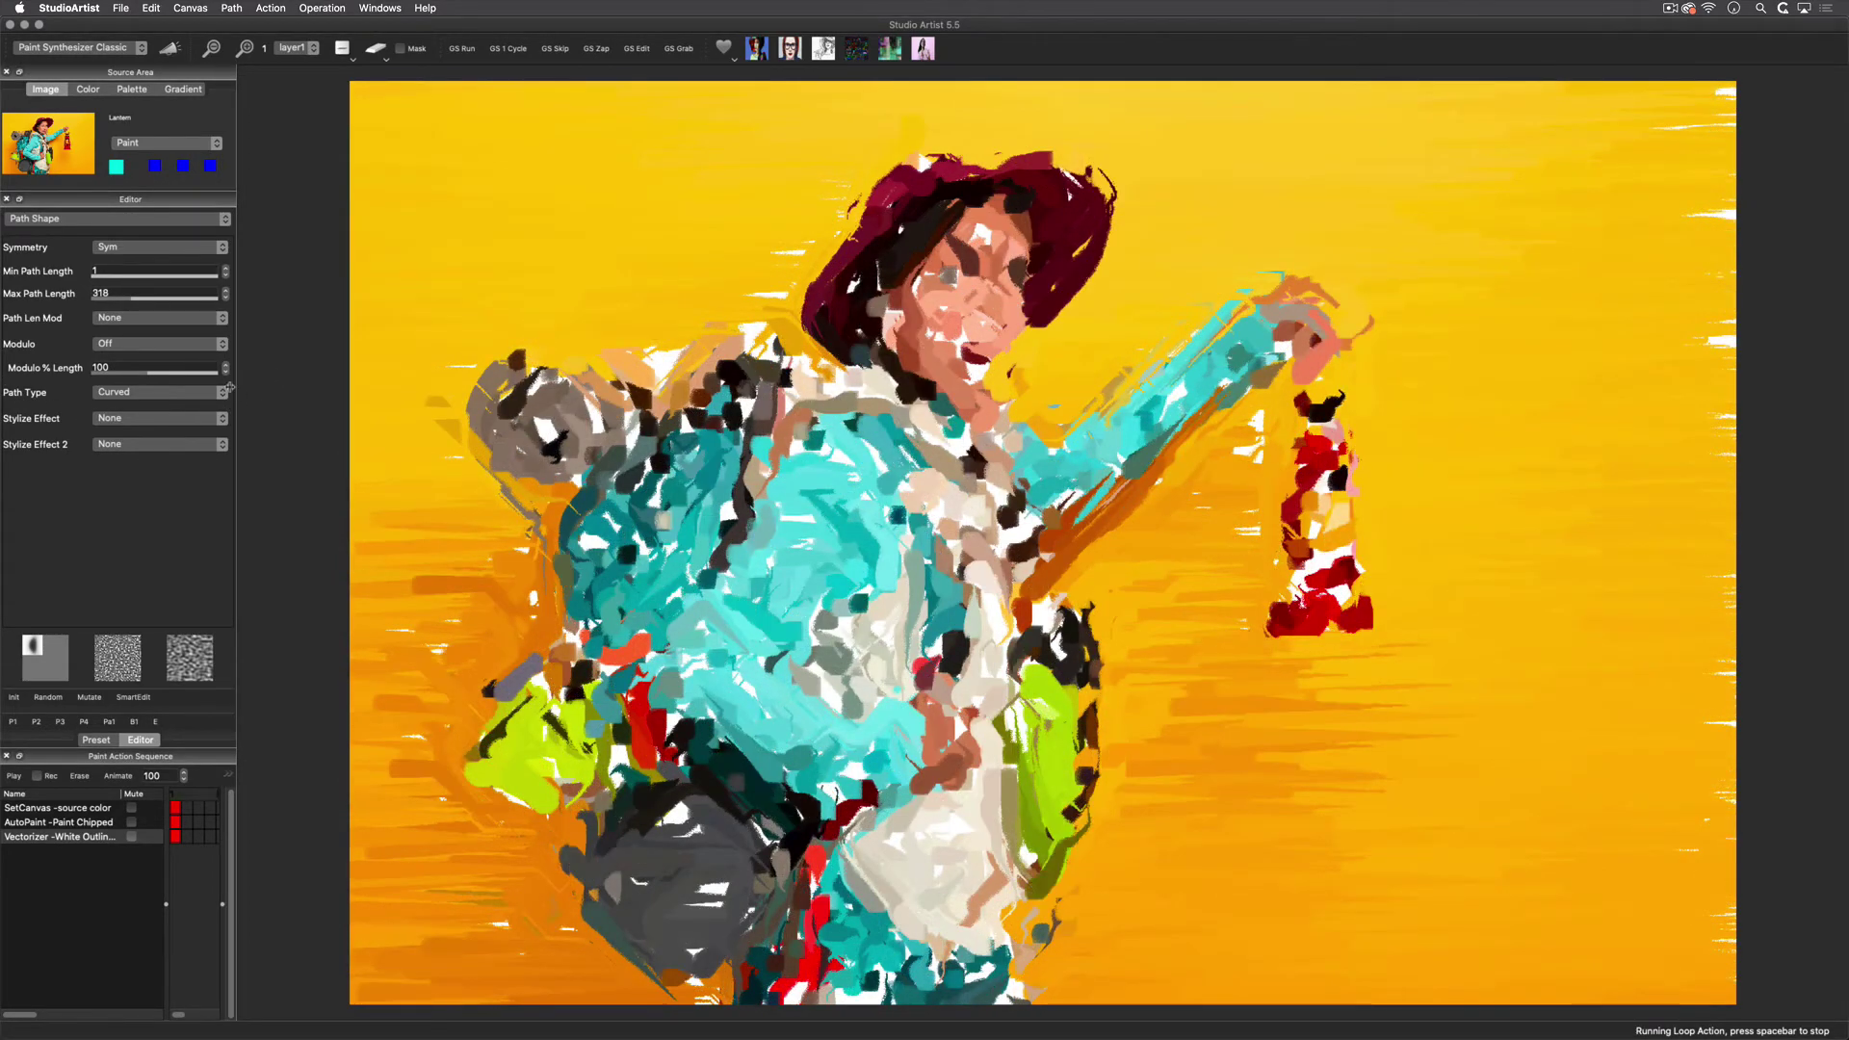
# Try Line, Circle and Spiral path types, clearing the canvas between each.
pyautogui.click(126, 393)
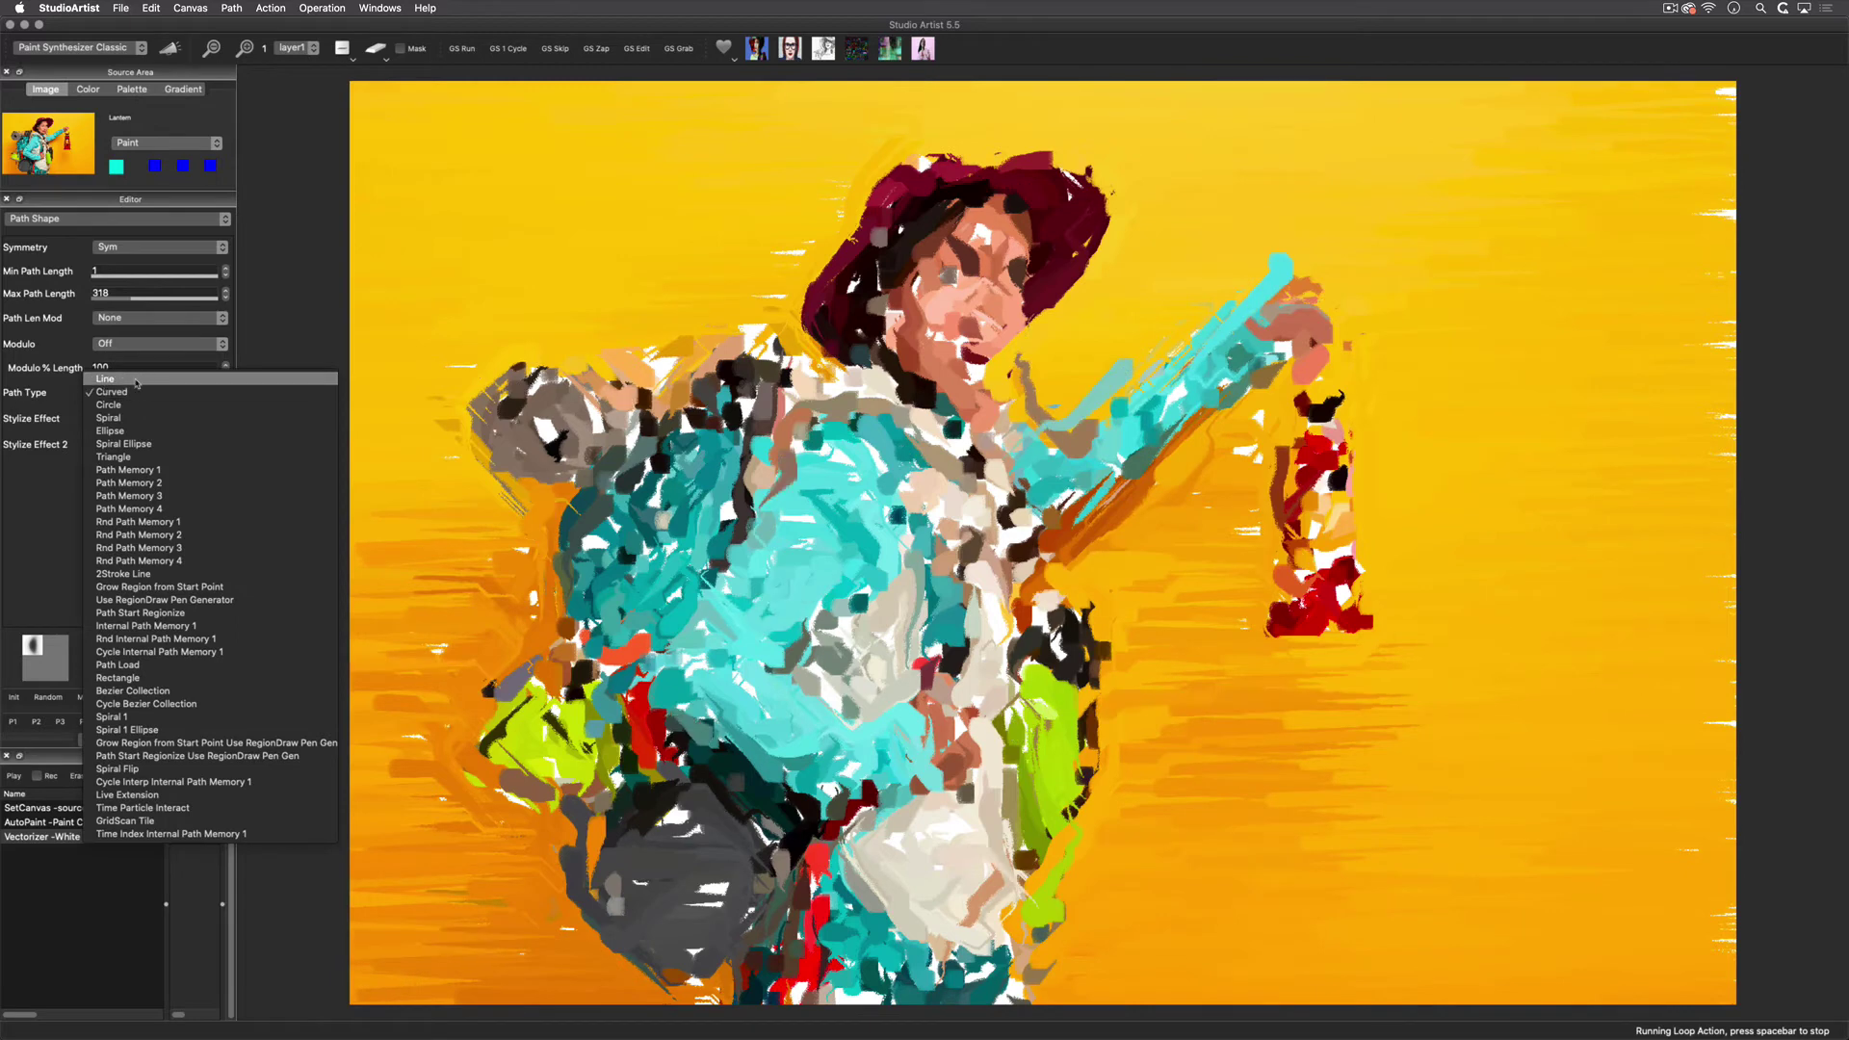
pyautogui.click(136, 379)
pyautogui.click(374, 40)
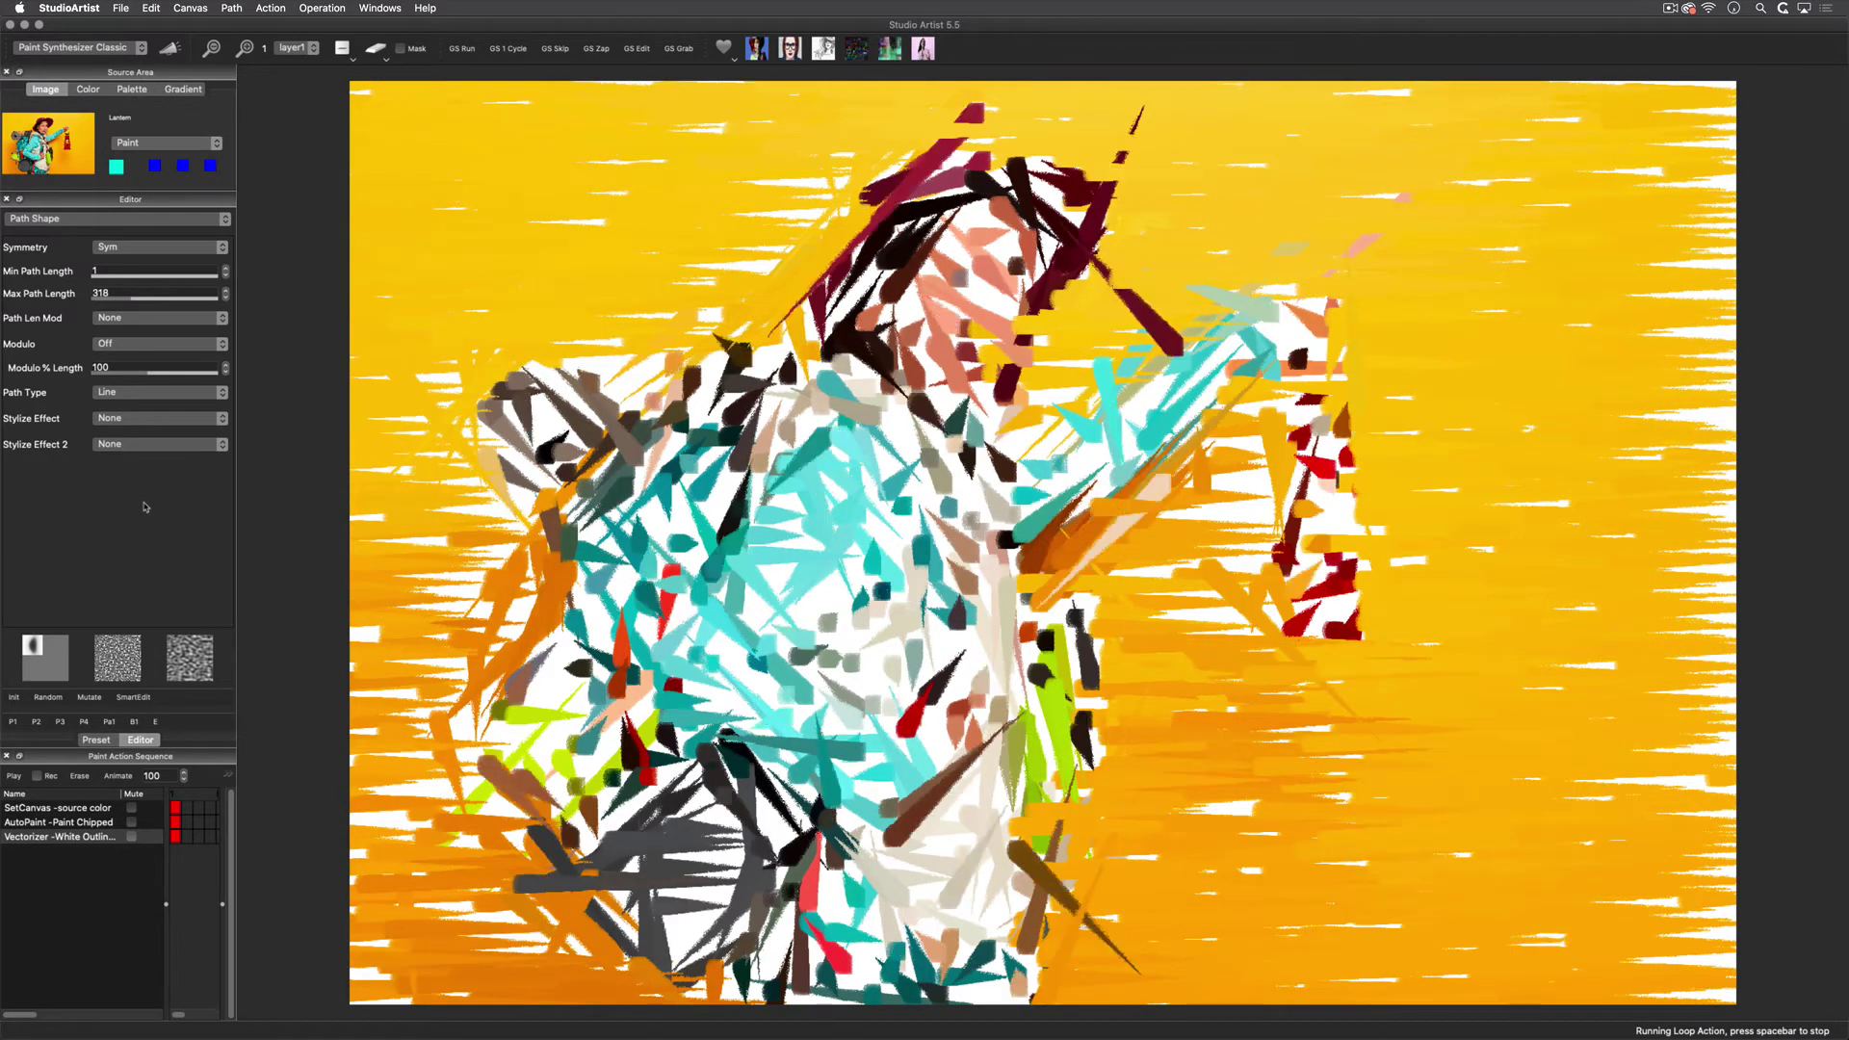
pyautogui.click(159, 392)
pyautogui.click(373, 58)
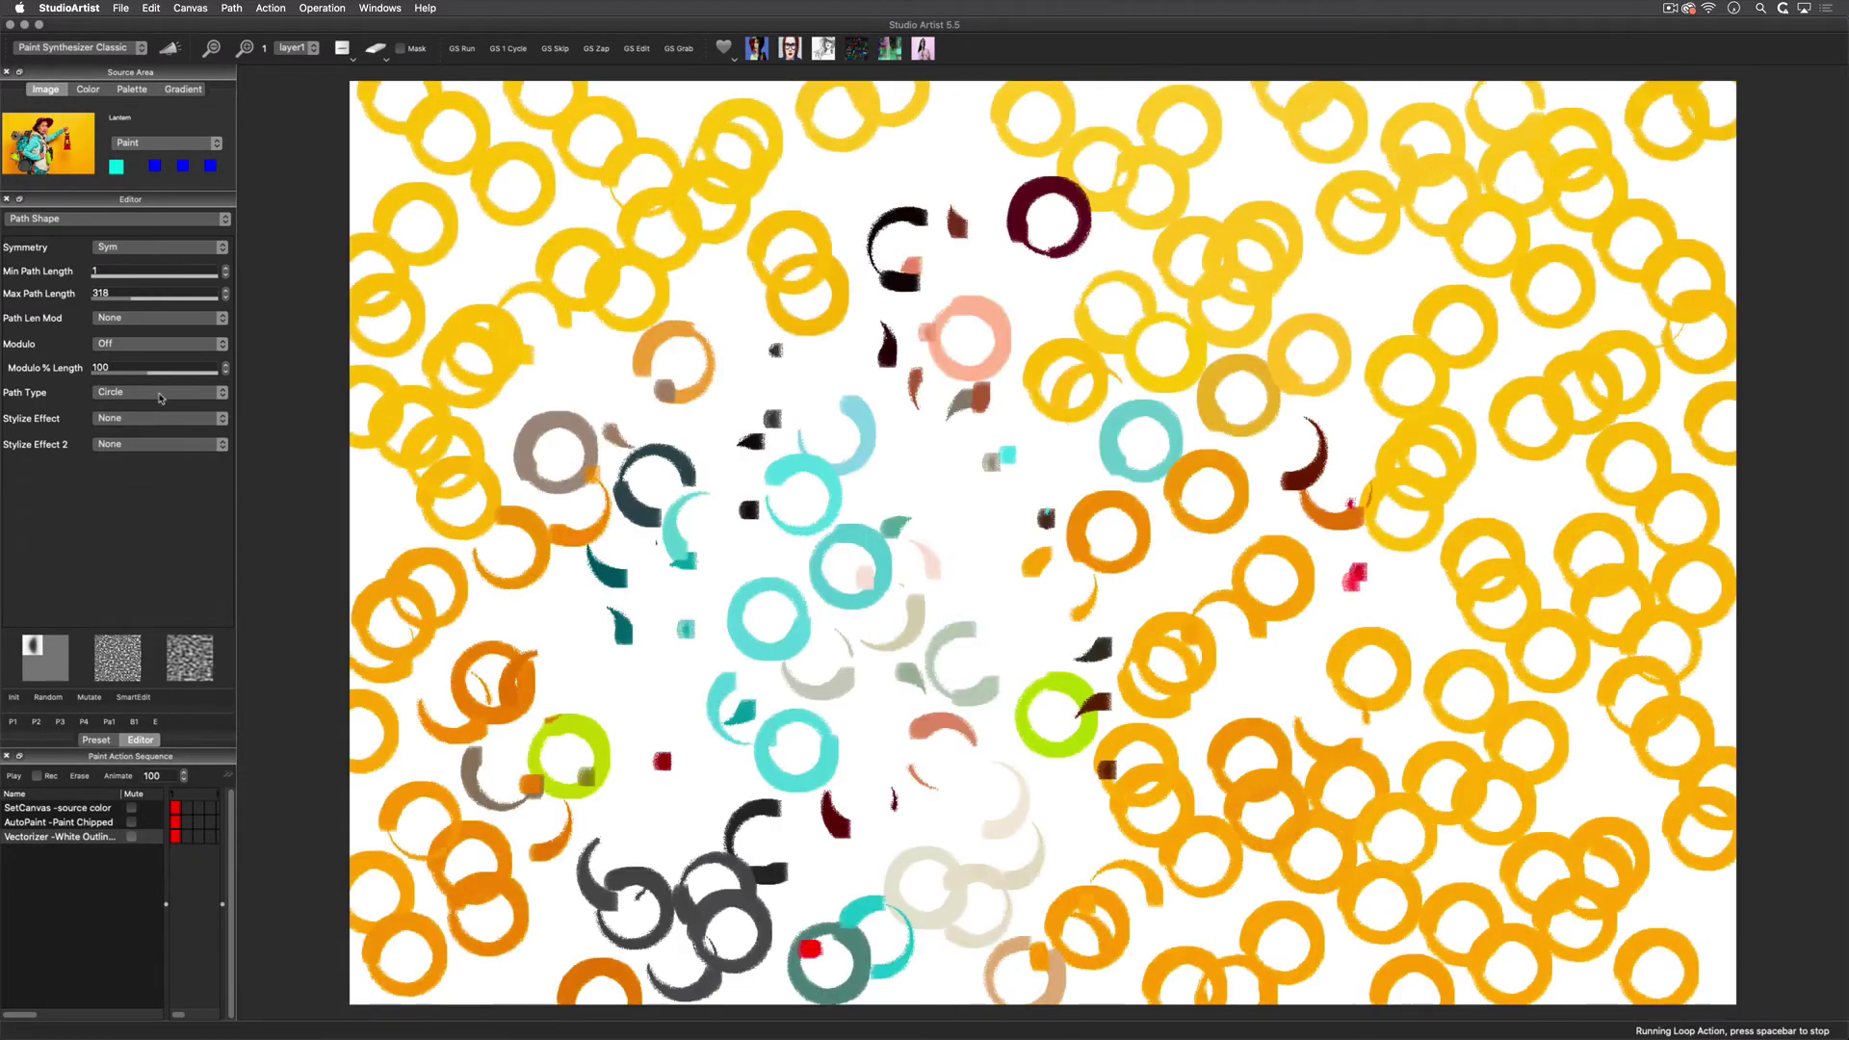
pyautogui.click(159, 392)
pyautogui.click(377, 50)
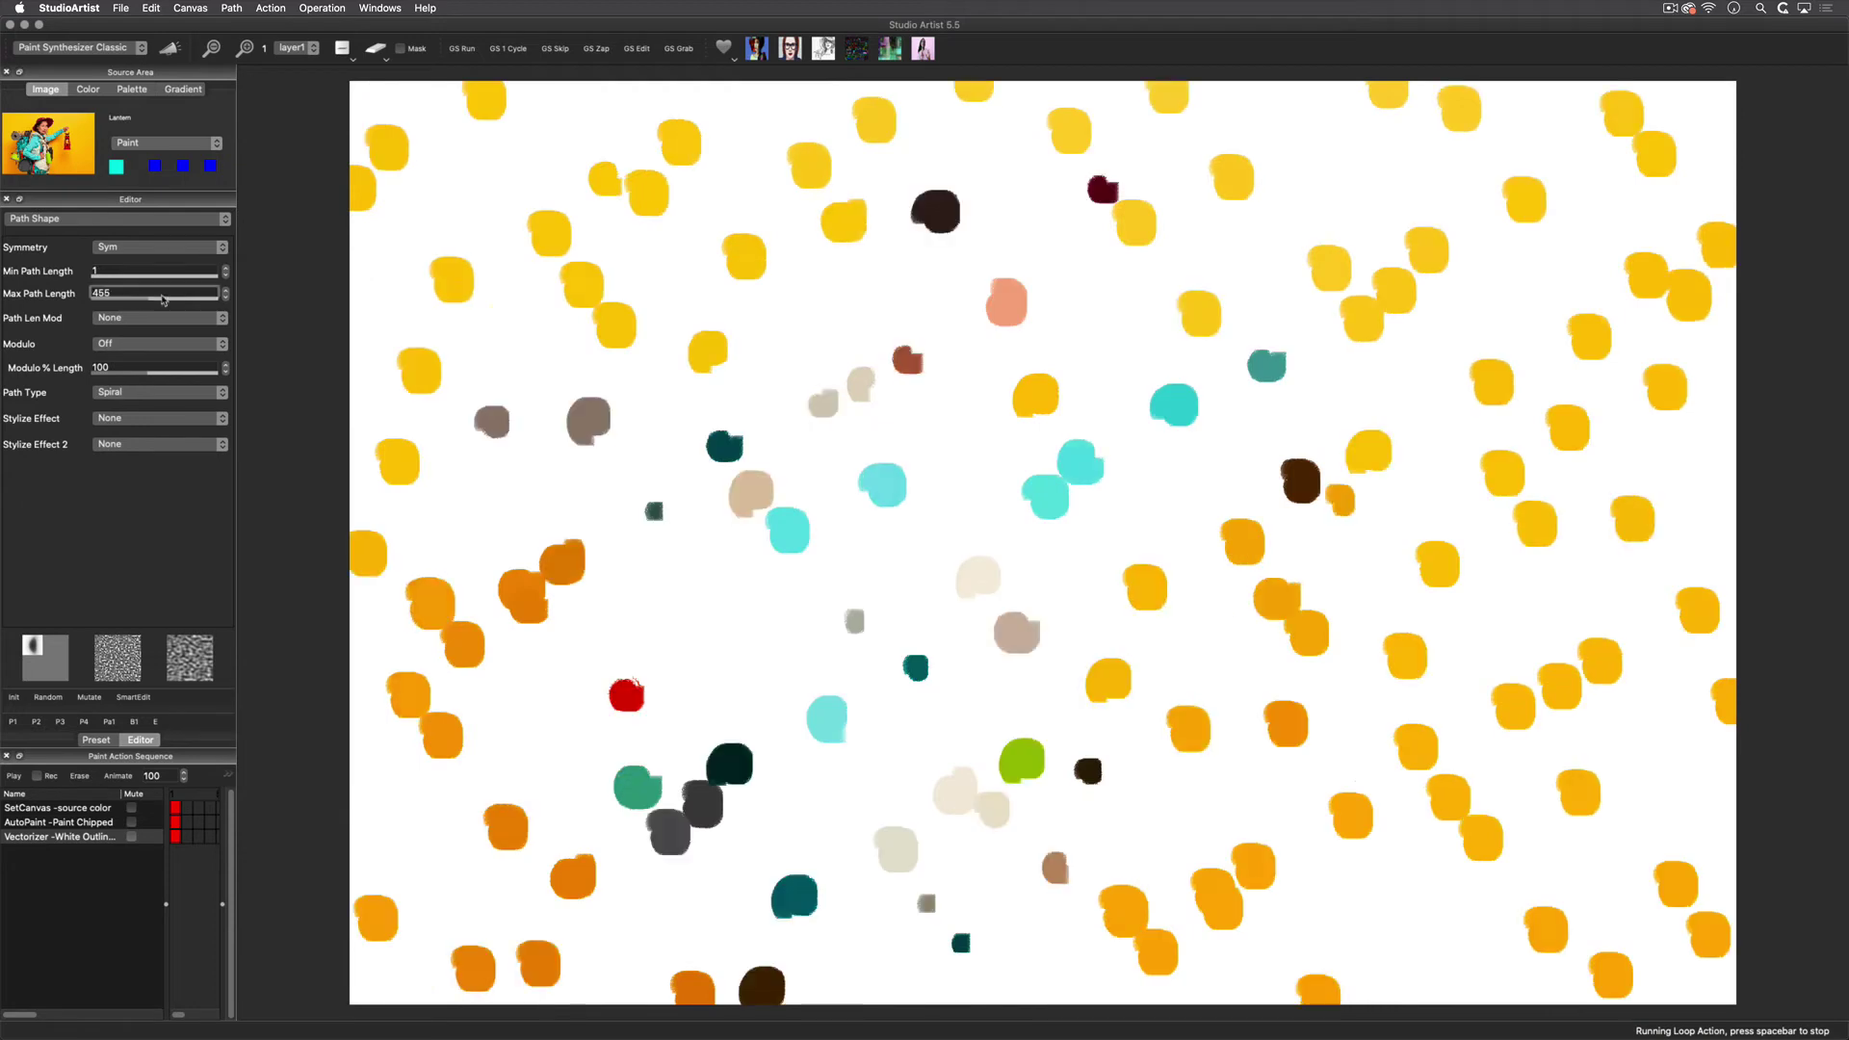
# Try Spiral Ellipse and Triangle path types, clearing the canvas after each.
pyautogui.click(159, 392)
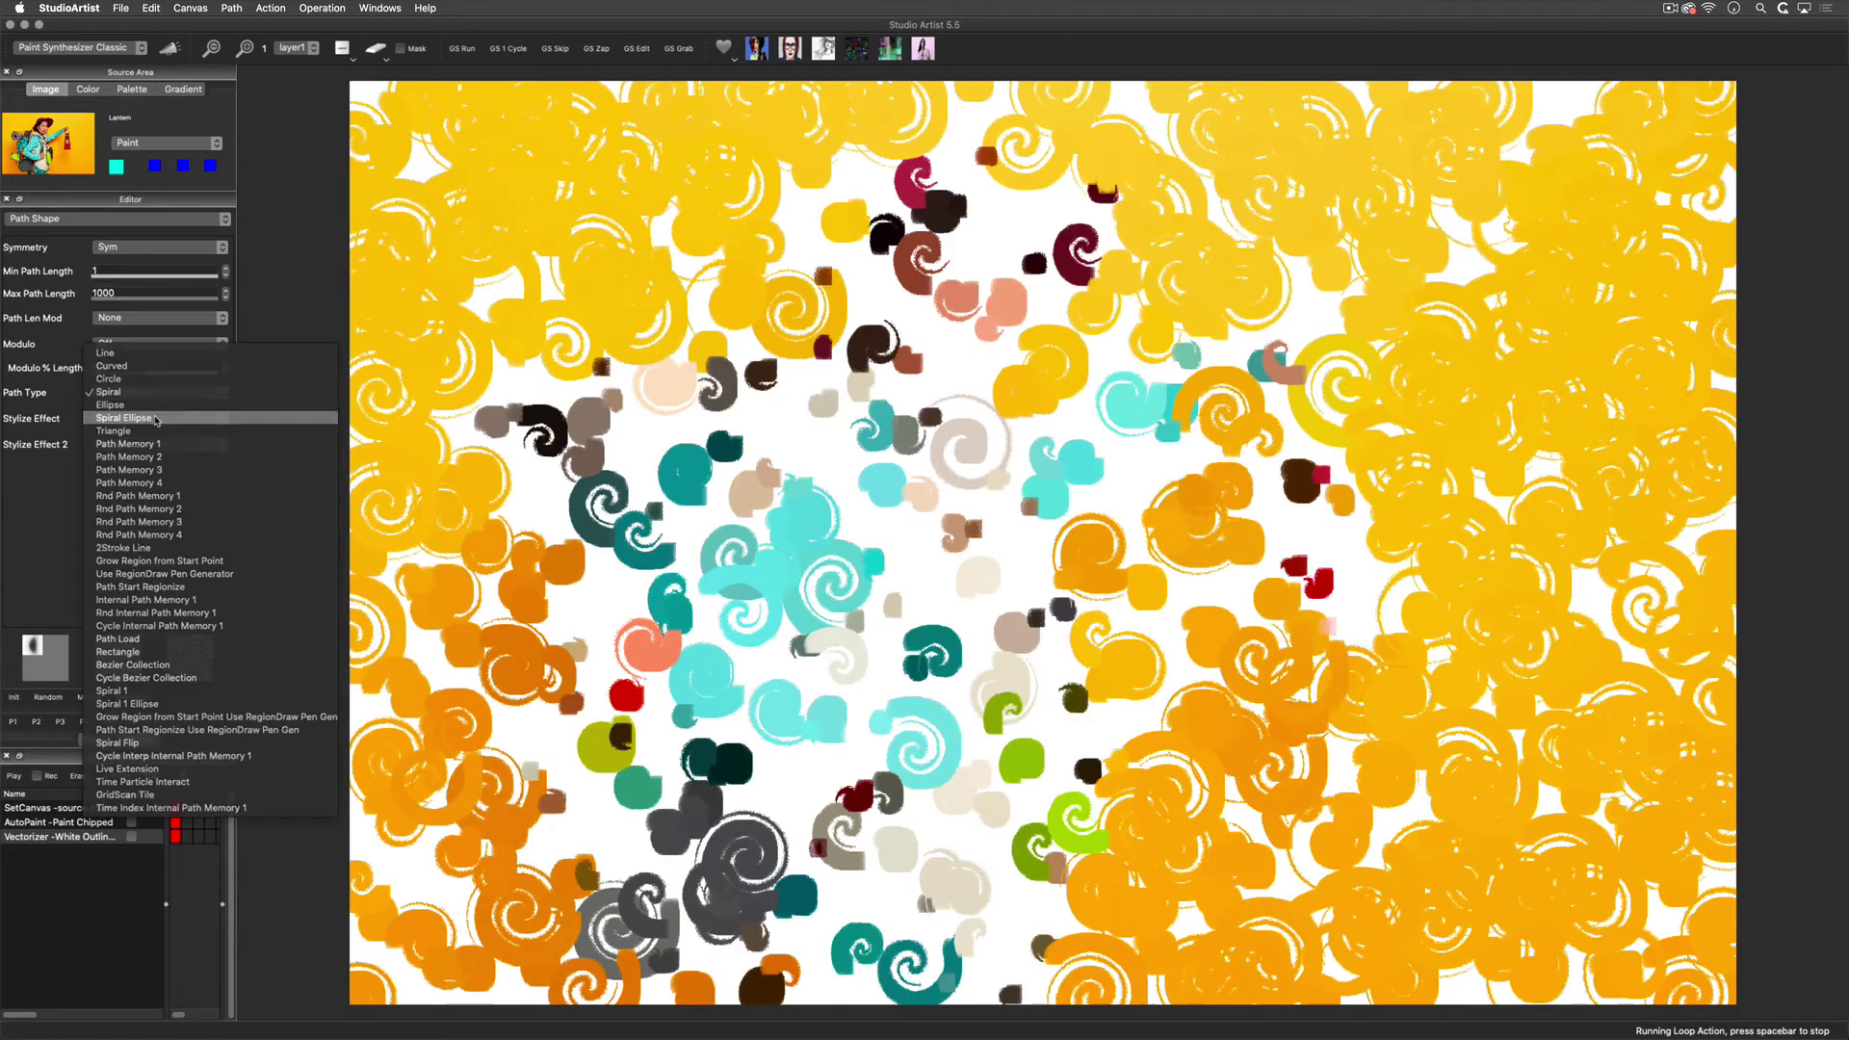
pyautogui.click(154, 418)
pyautogui.click(376, 48)
pyautogui.click(176, 392)
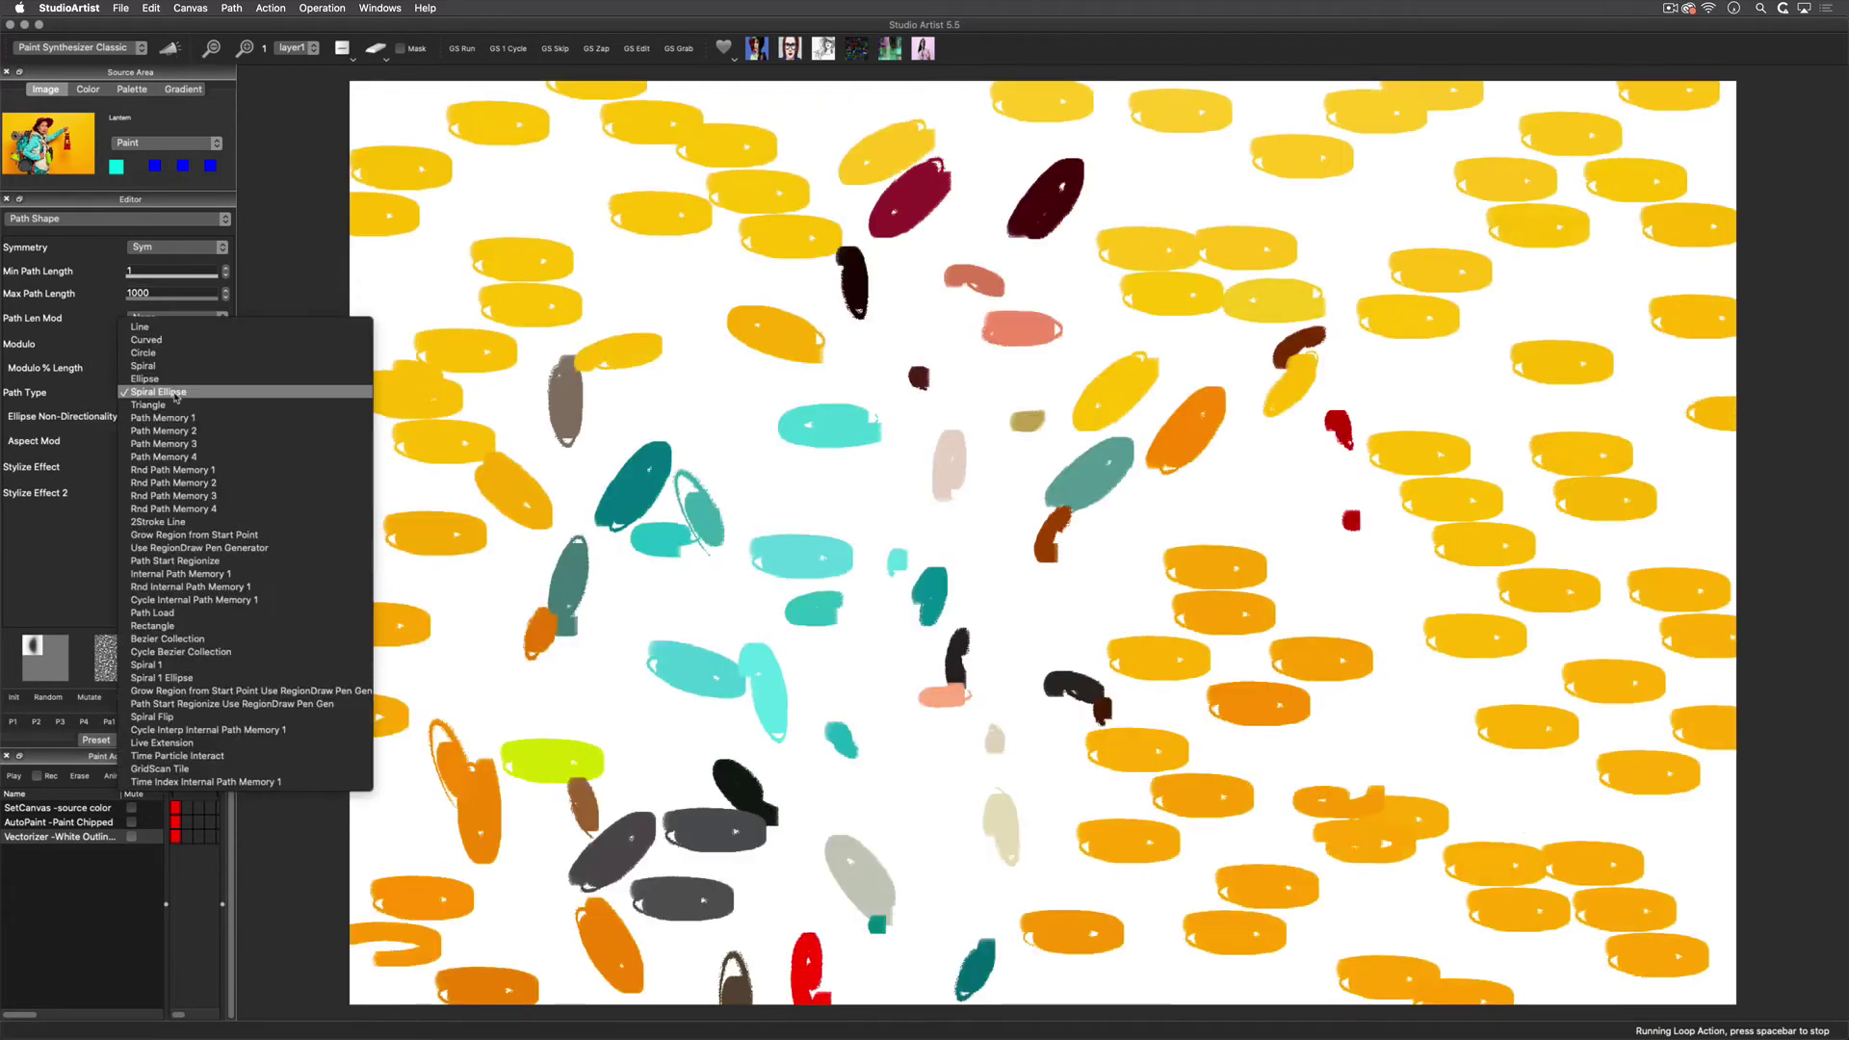
pyautogui.click(149, 404)
pyautogui.click(376, 49)
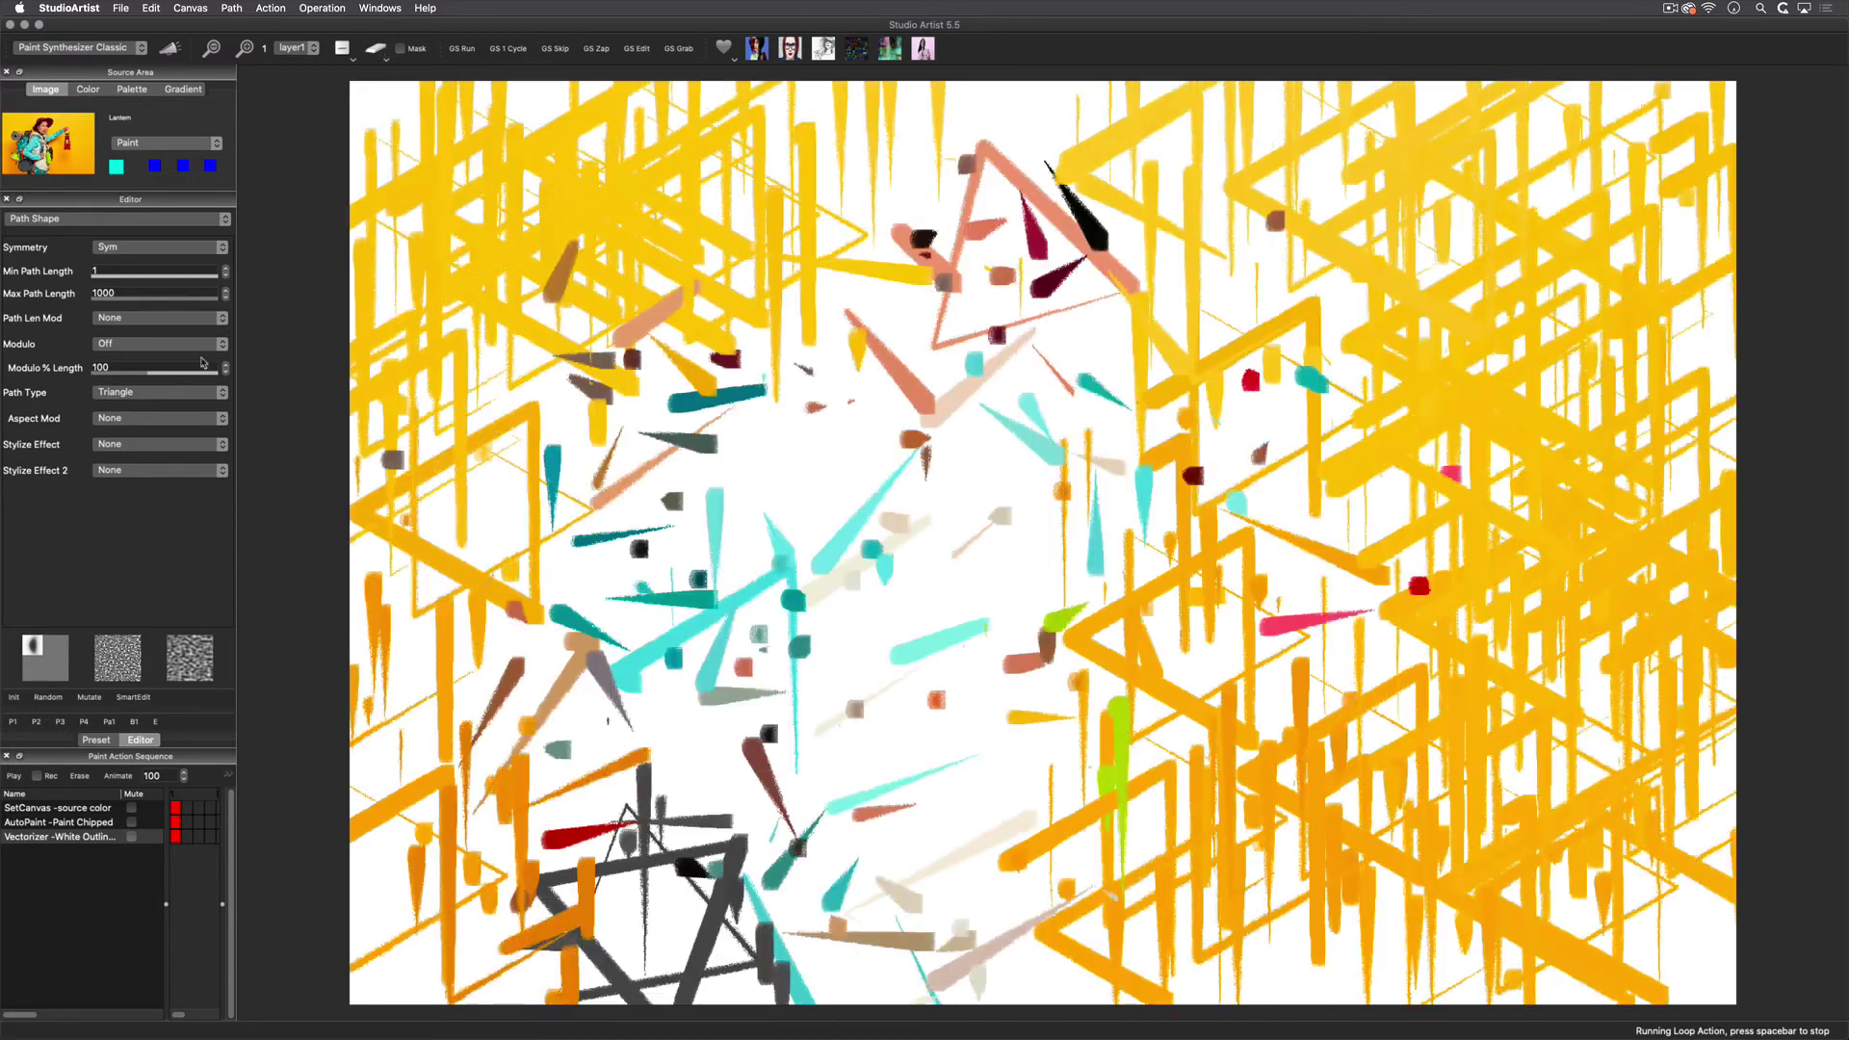
# Return path type to Curved with a maximum path length of 233.
pyautogui.click(159, 392)
pyautogui.click(133, 313)
pyautogui.write('267')
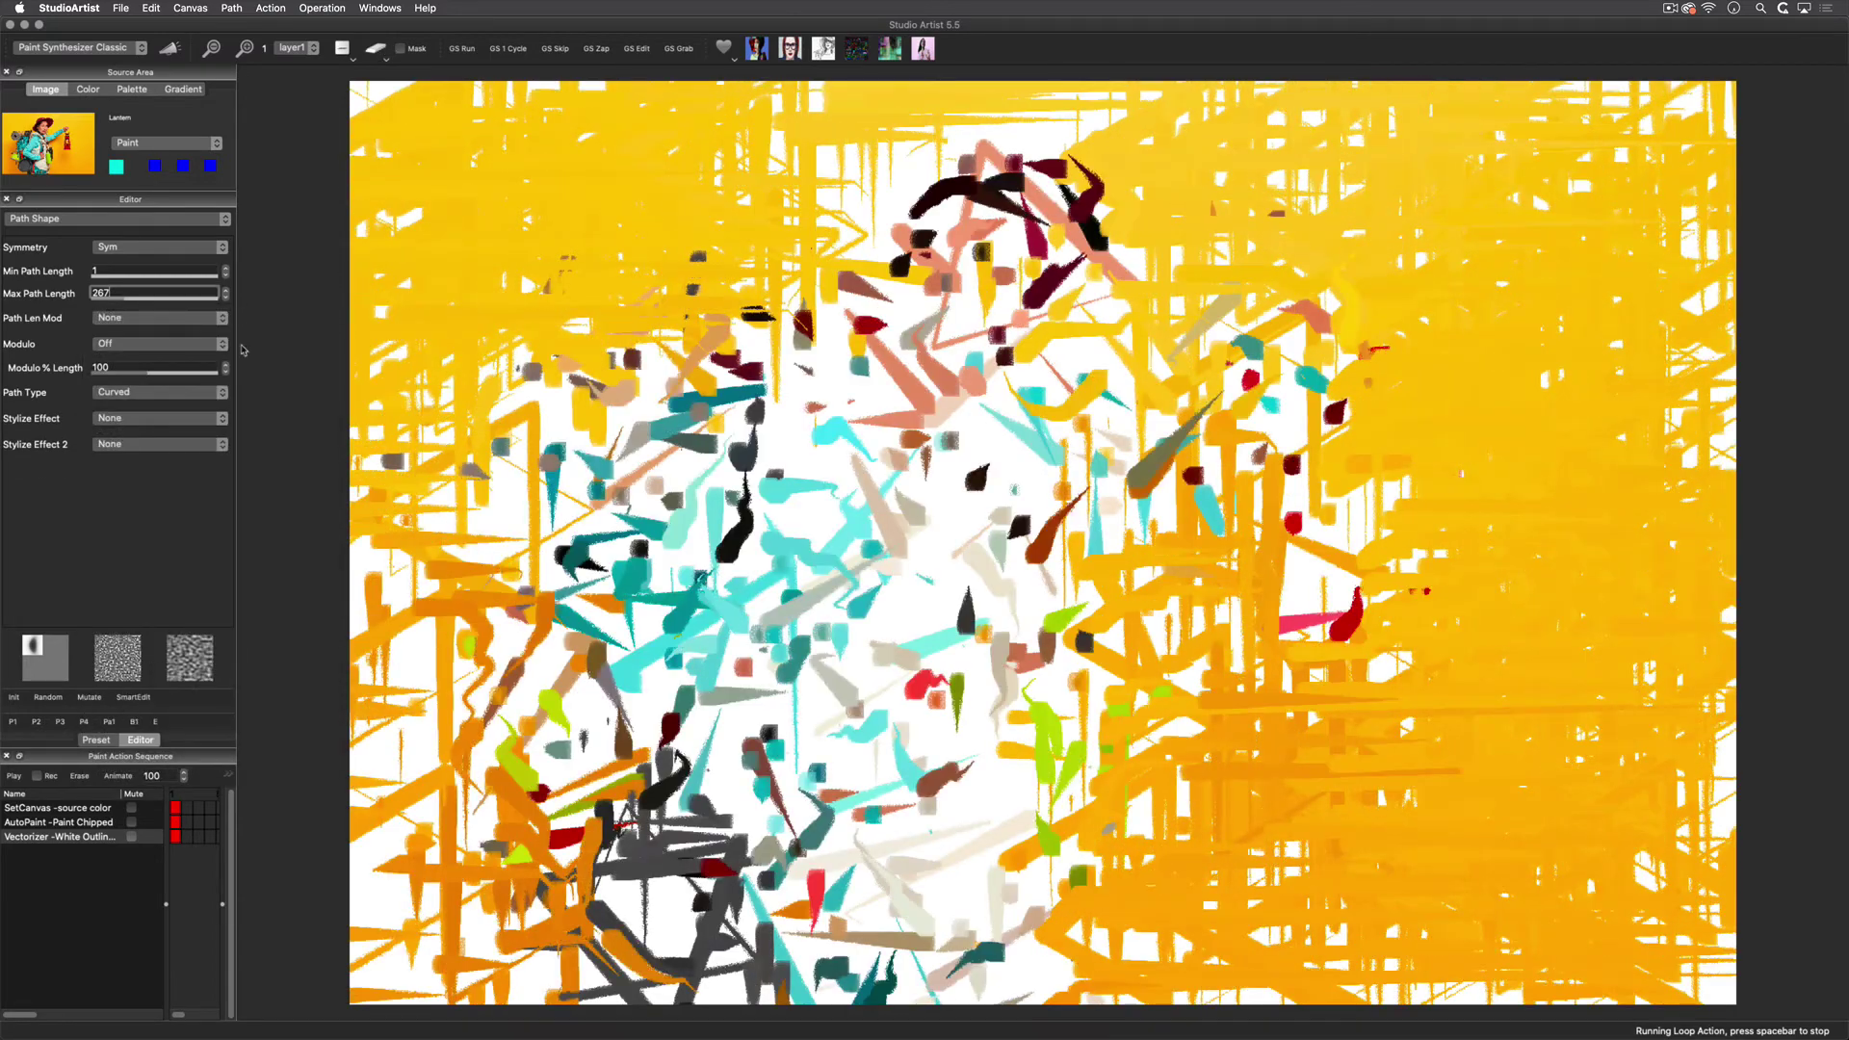
pyautogui.moveTo(132, 300); pyautogui.dragTo(126, 299)
pyautogui.write('233')
pyautogui.press('Return')
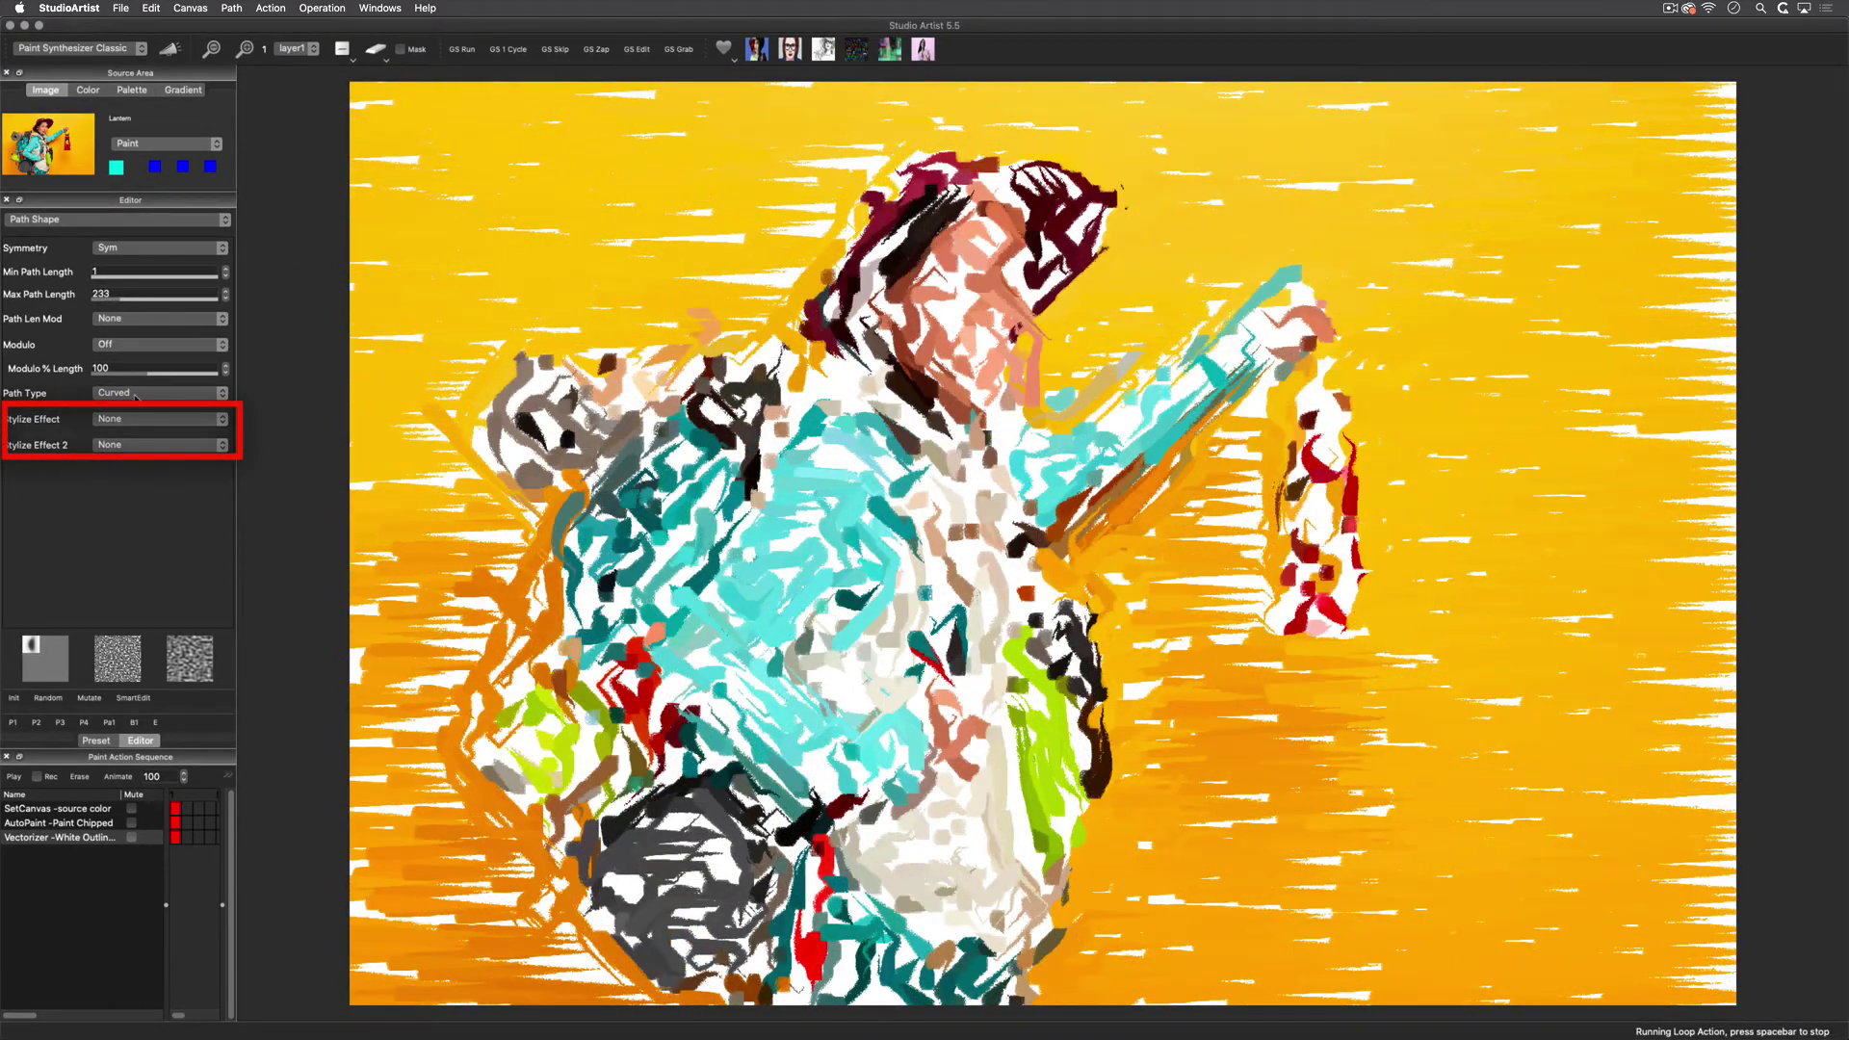
# Make strokes straight Line paths and apply Poly Simplify2 as the first stylize effect.
pyautogui.click(136, 394)
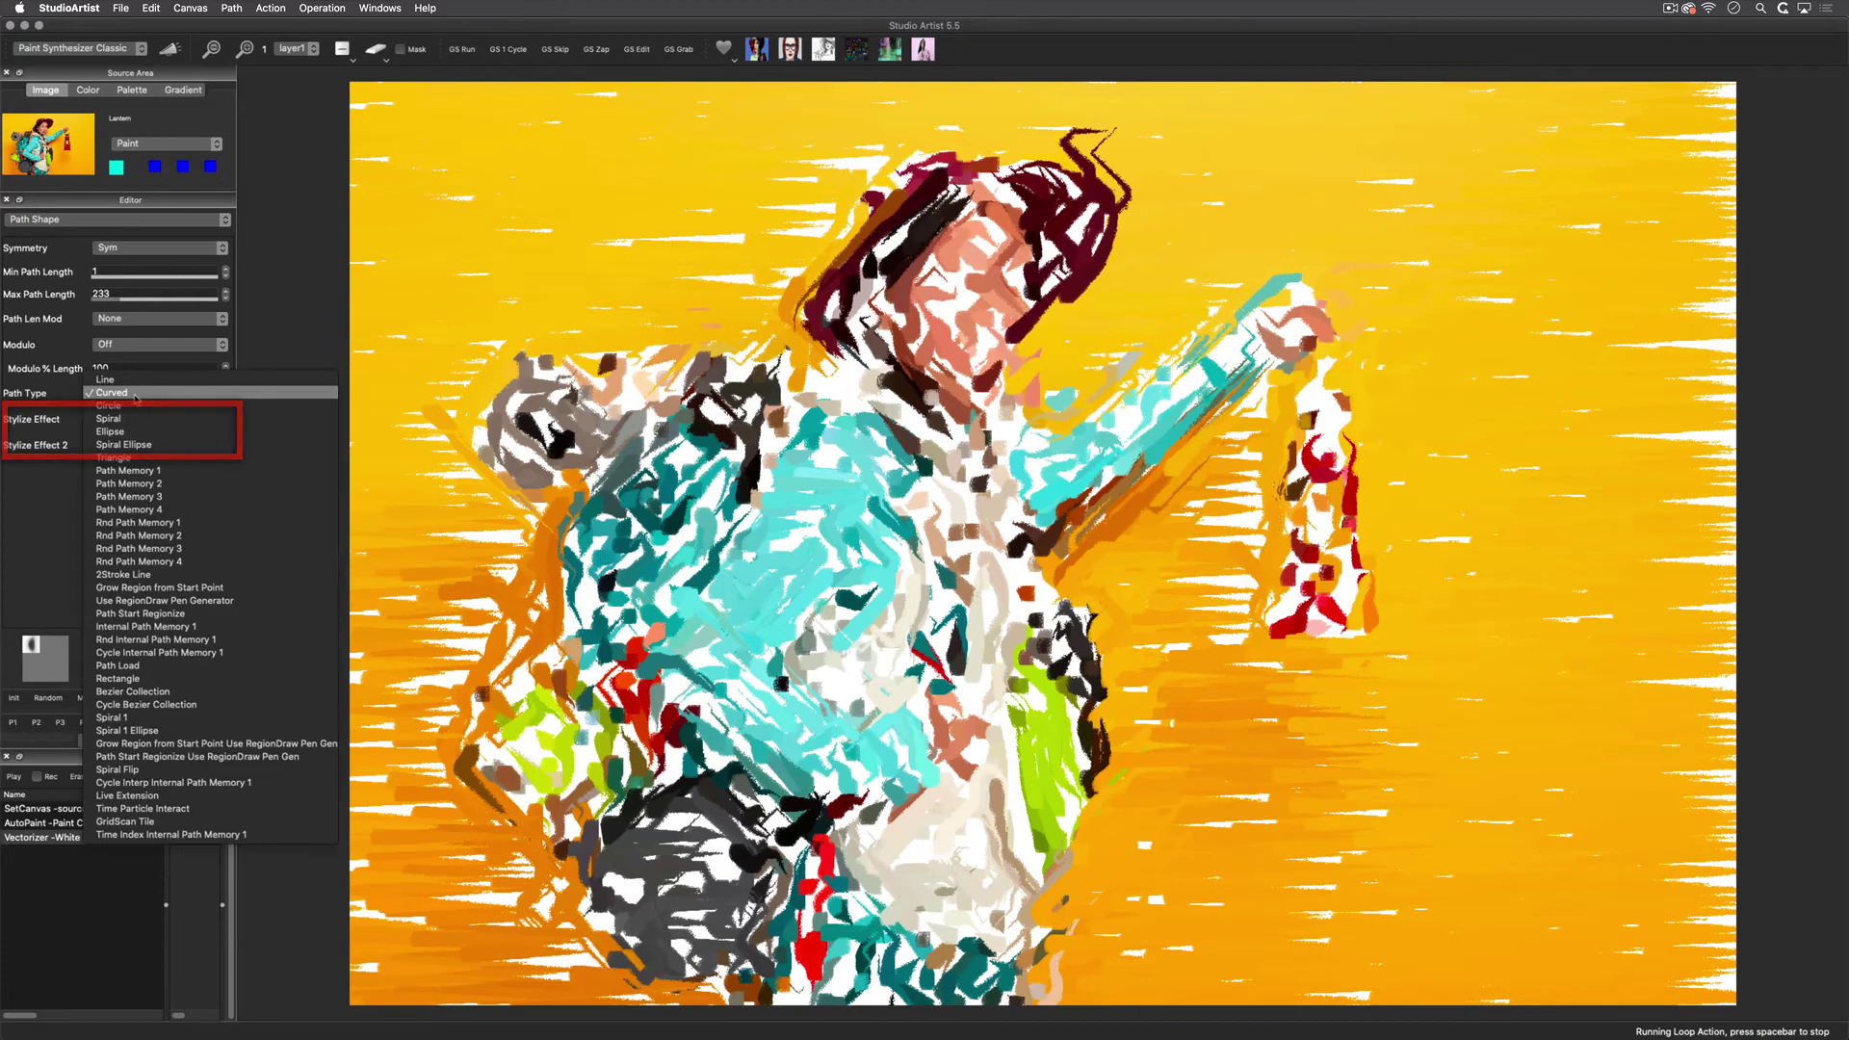
pyautogui.click(132, 381)
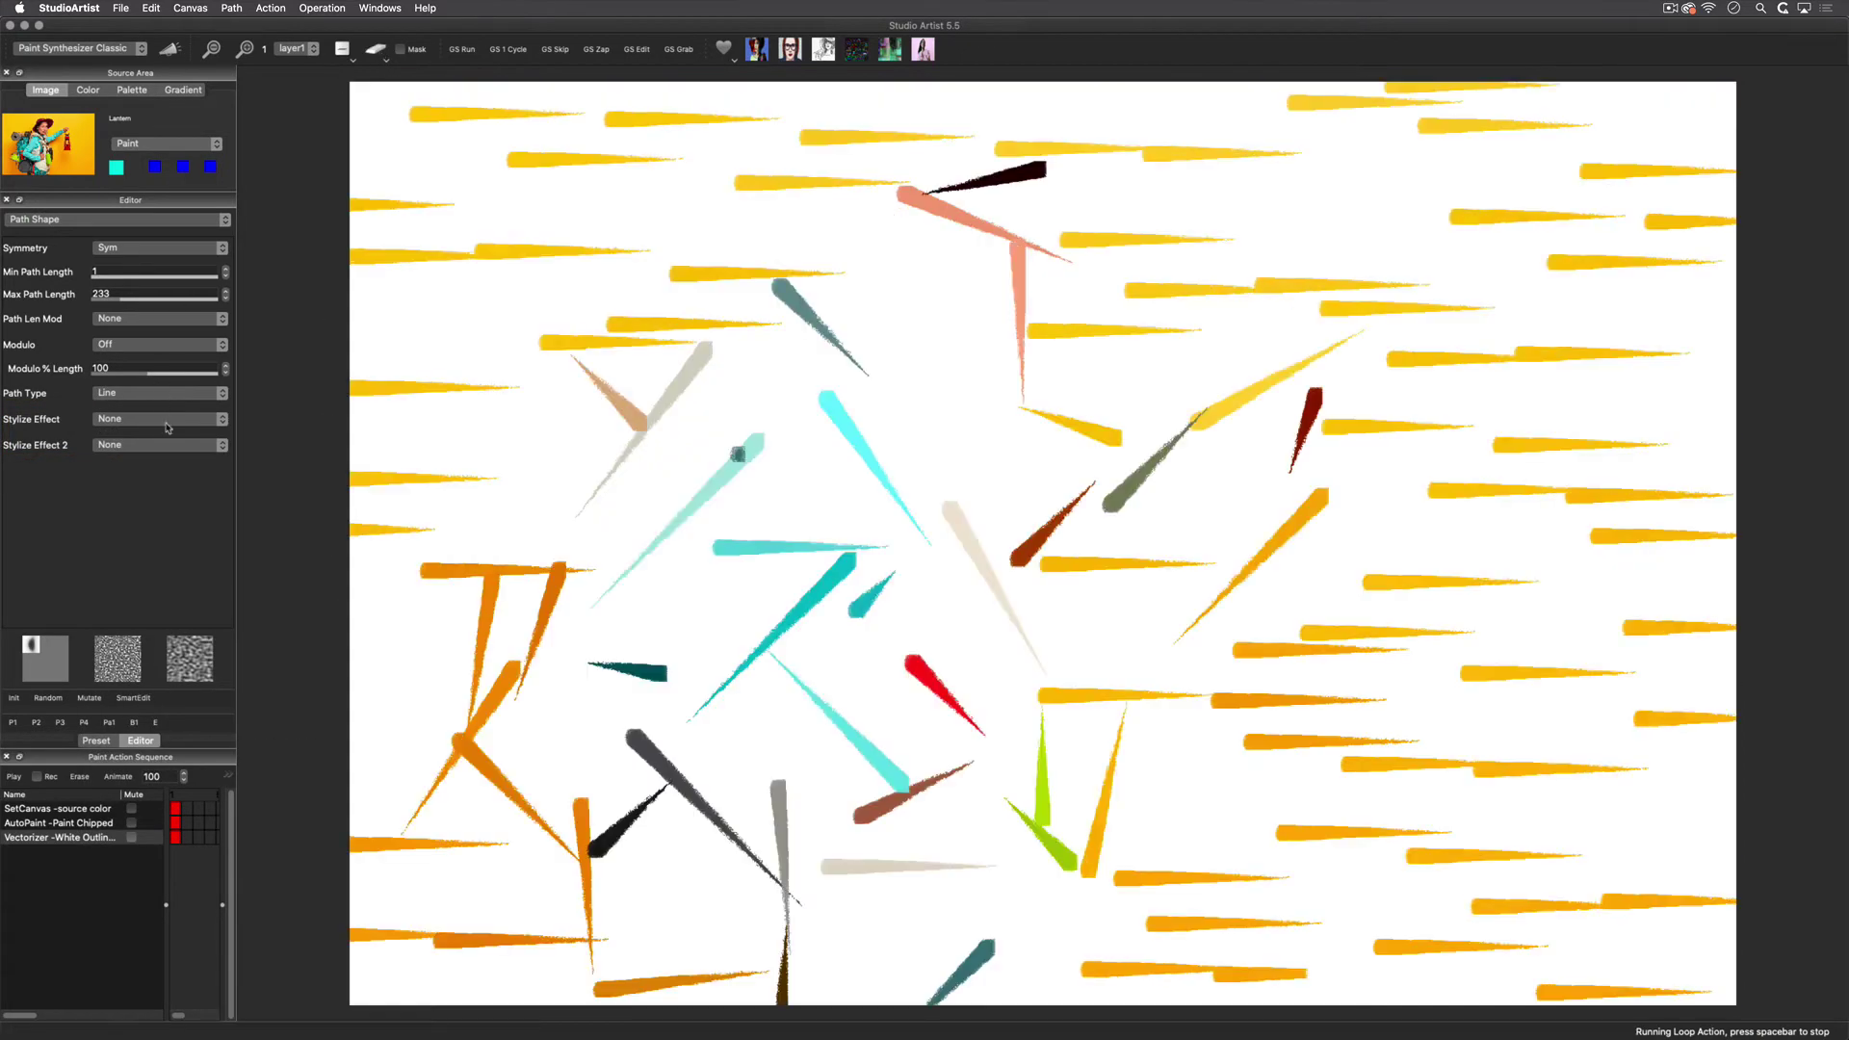
pyautogui.click(159, 418)
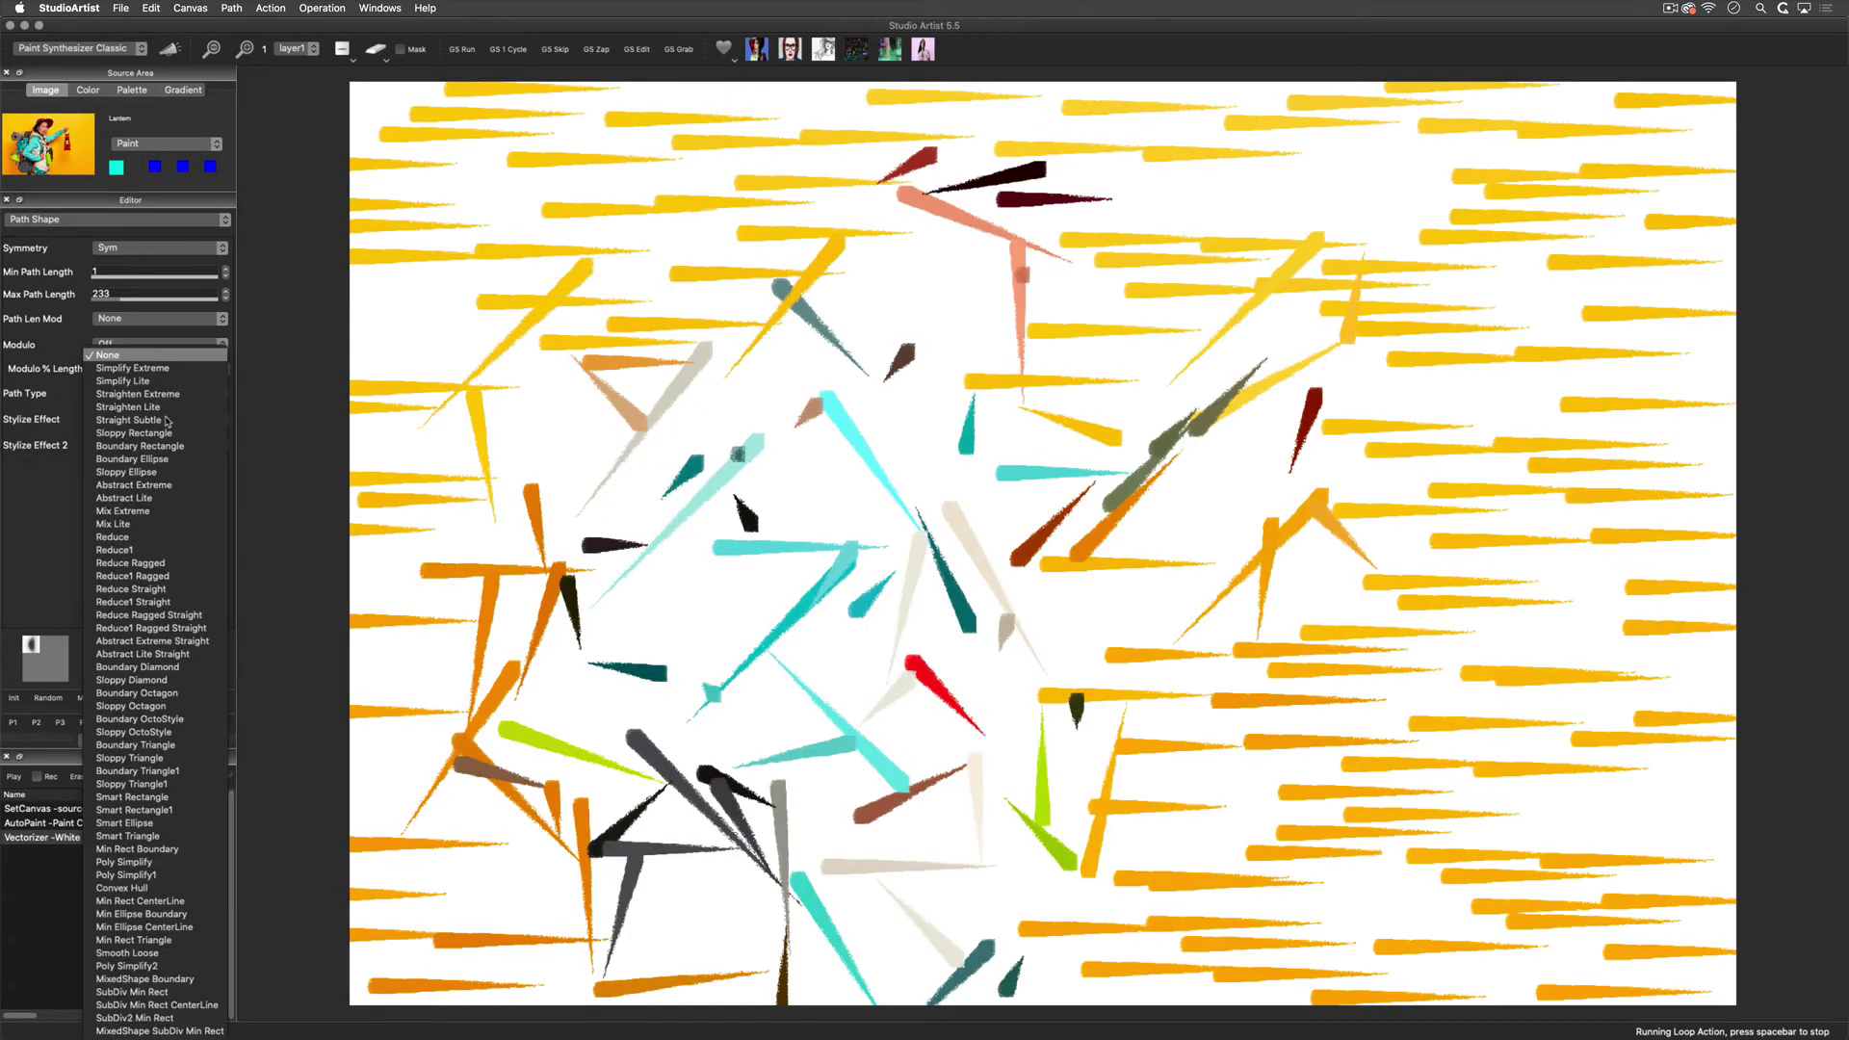
pyautogui.click(125, 965)
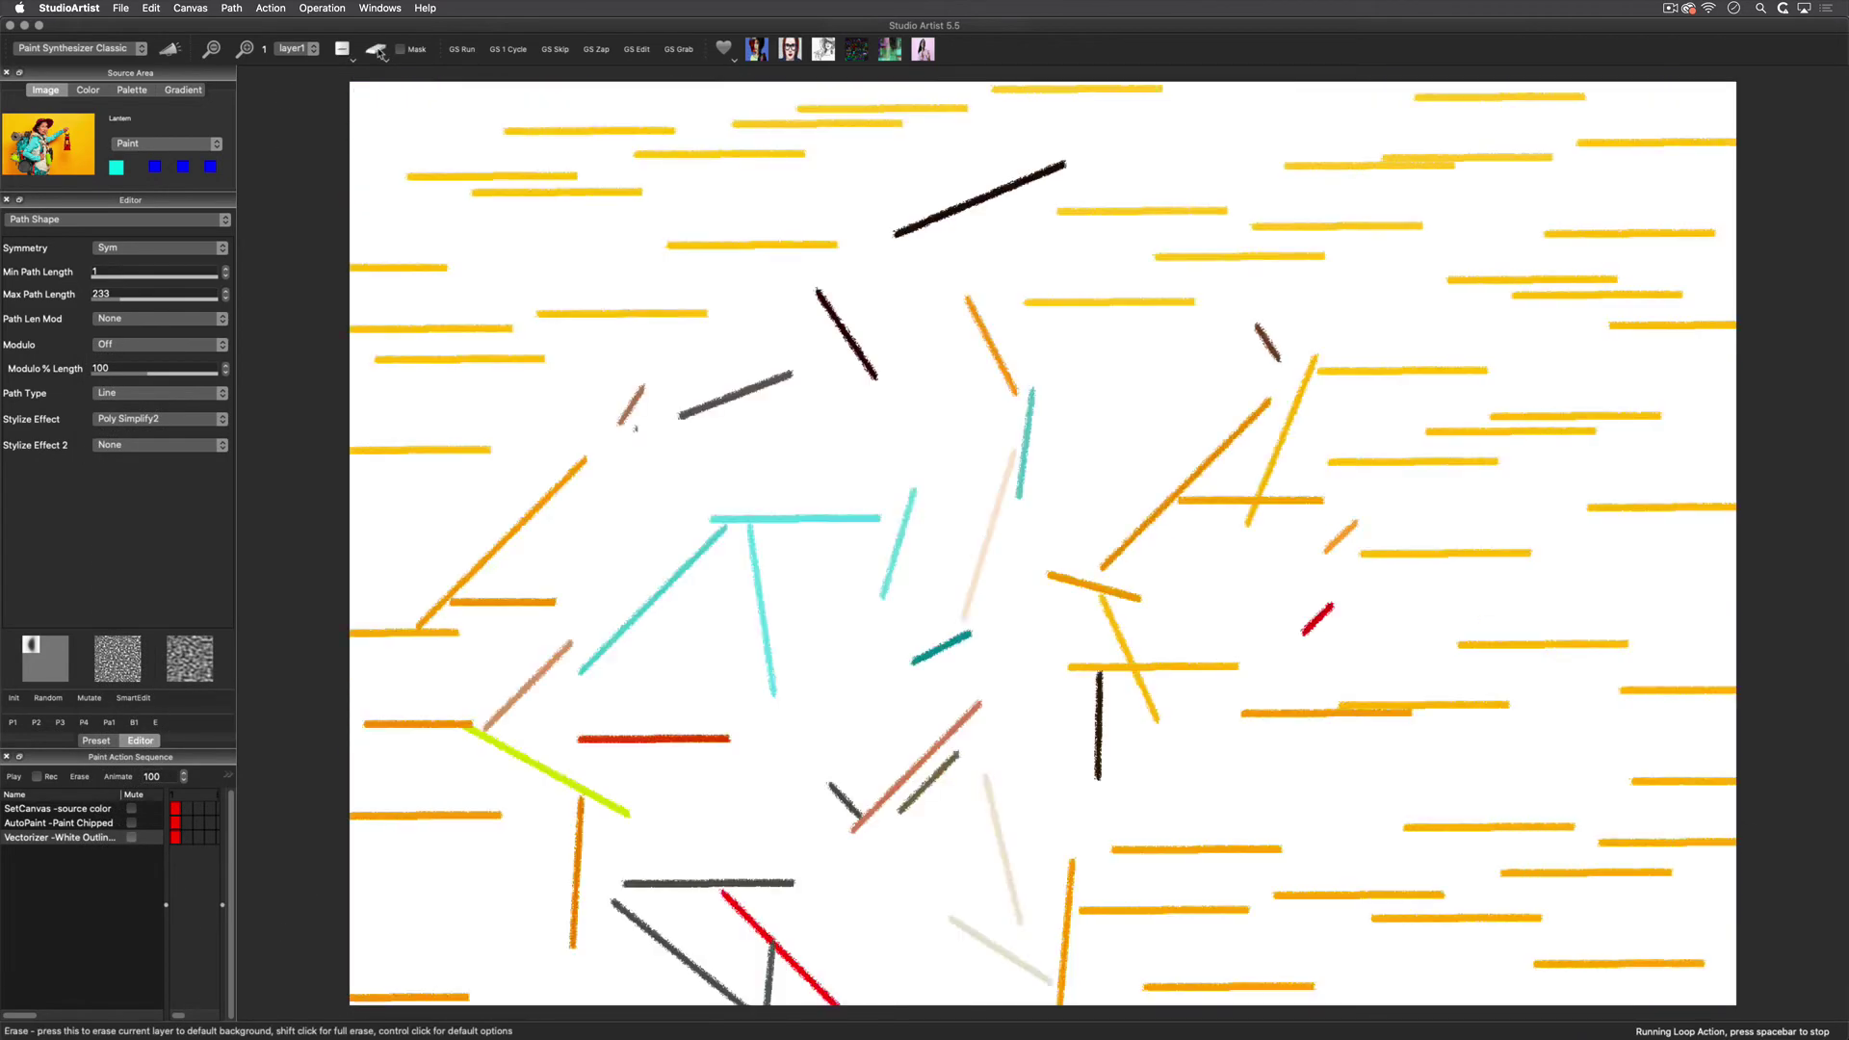
# Try Boundary Ellipse, Abstract Lite and Poly Simplify2 as the second stylize effect, then set it to None.
pyautogui.click(159, 445)
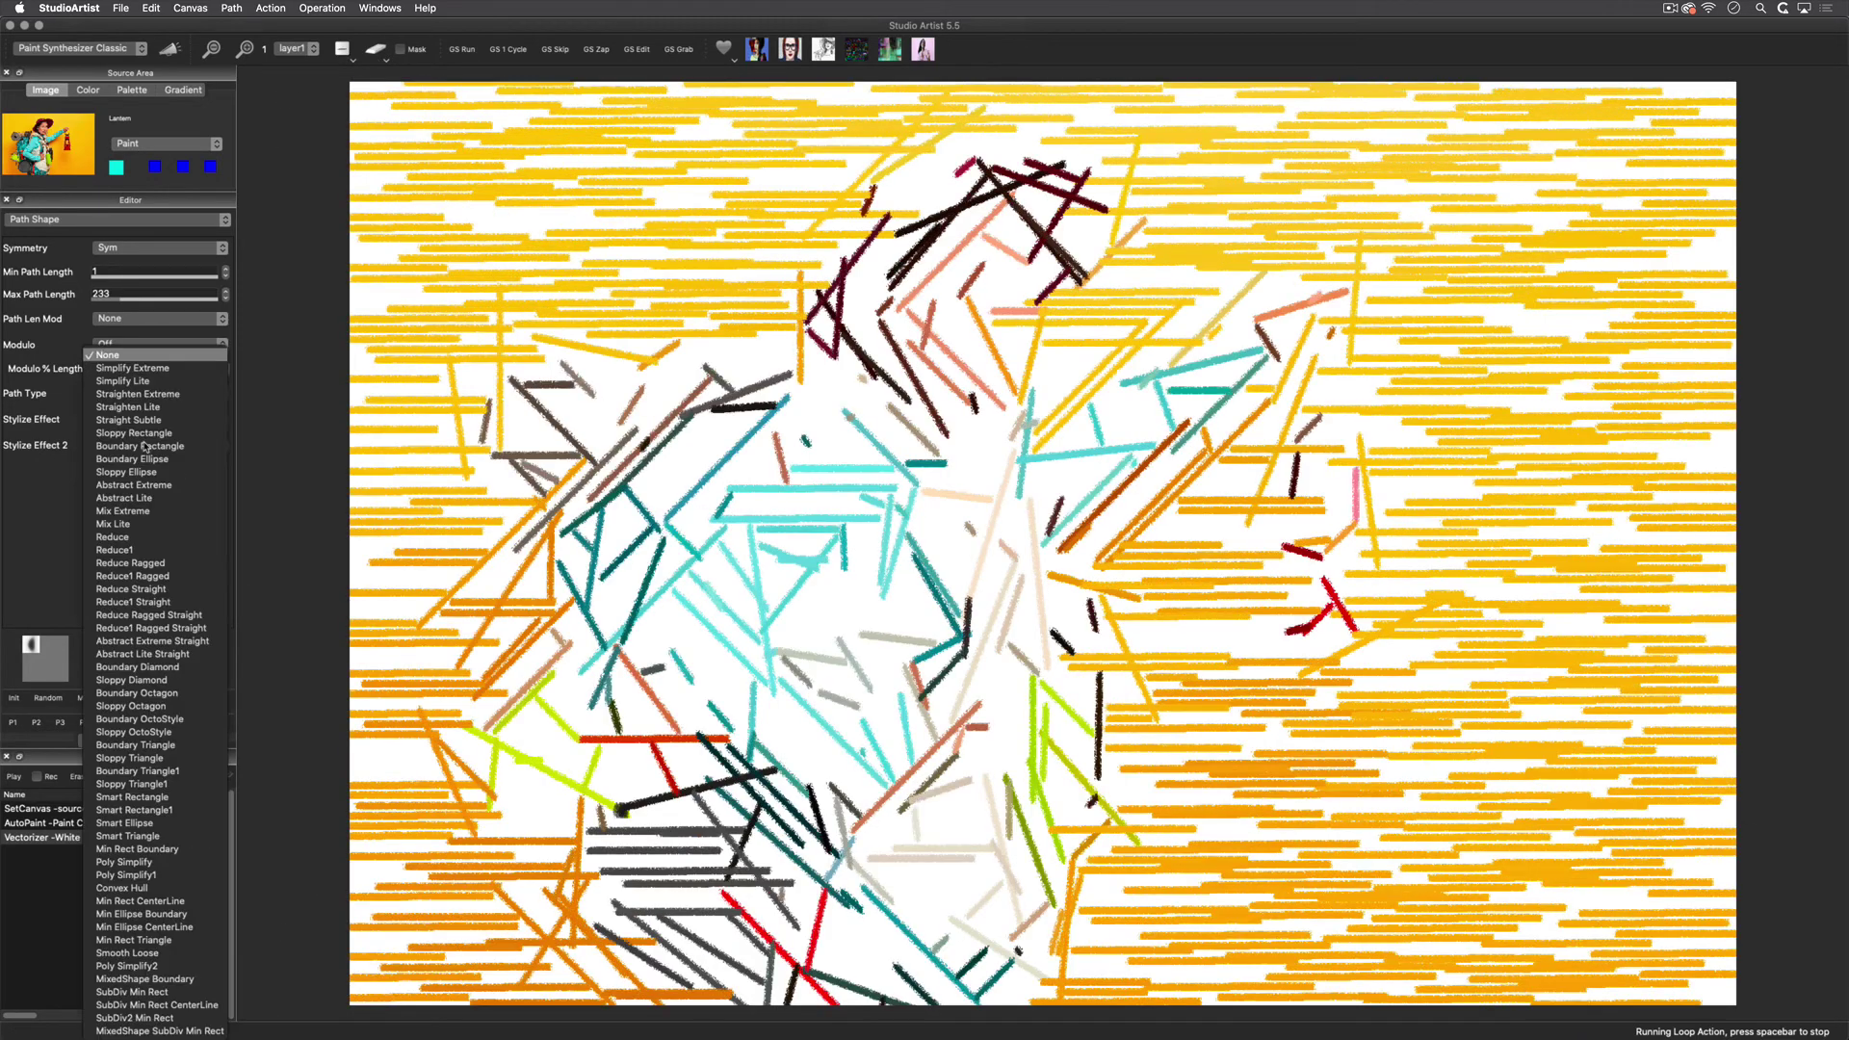
pyautogui.click(133, 458)
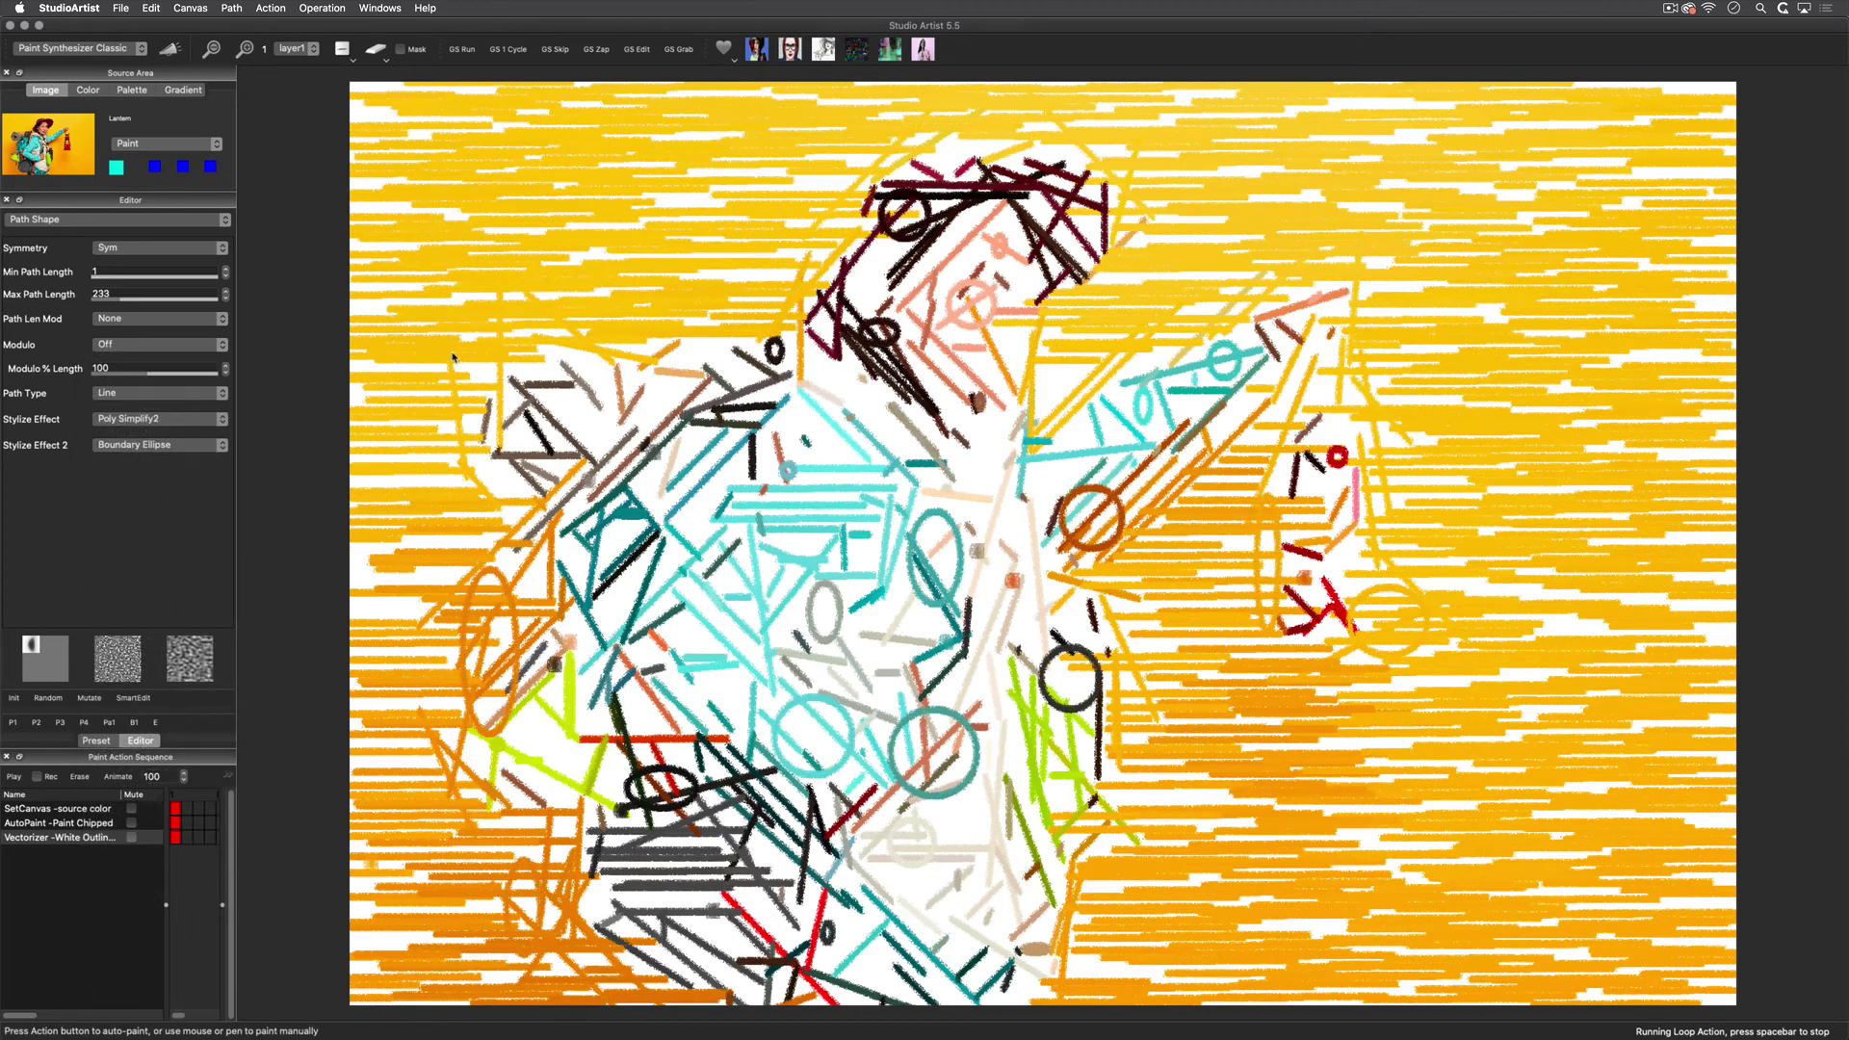
pyautogui.click(169, 445)
pyautogui.click(165, 484)
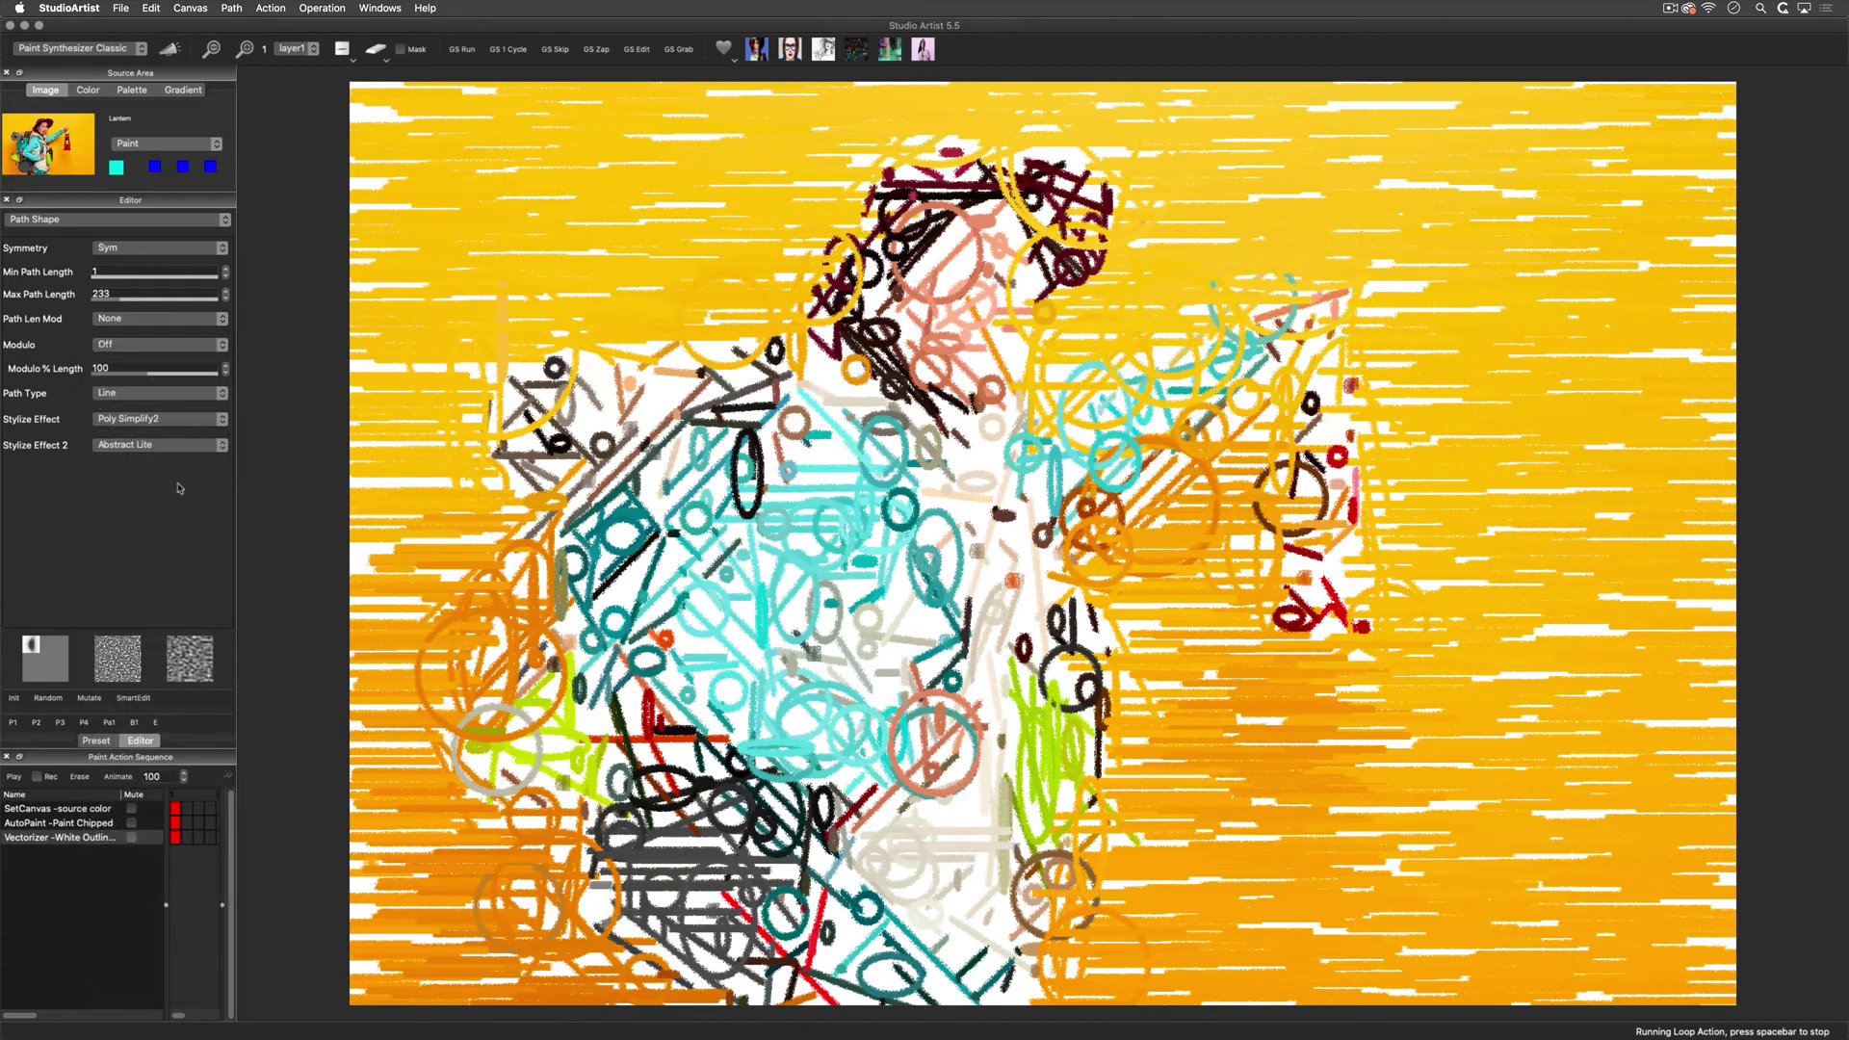
pyautogui.click(159, 445)
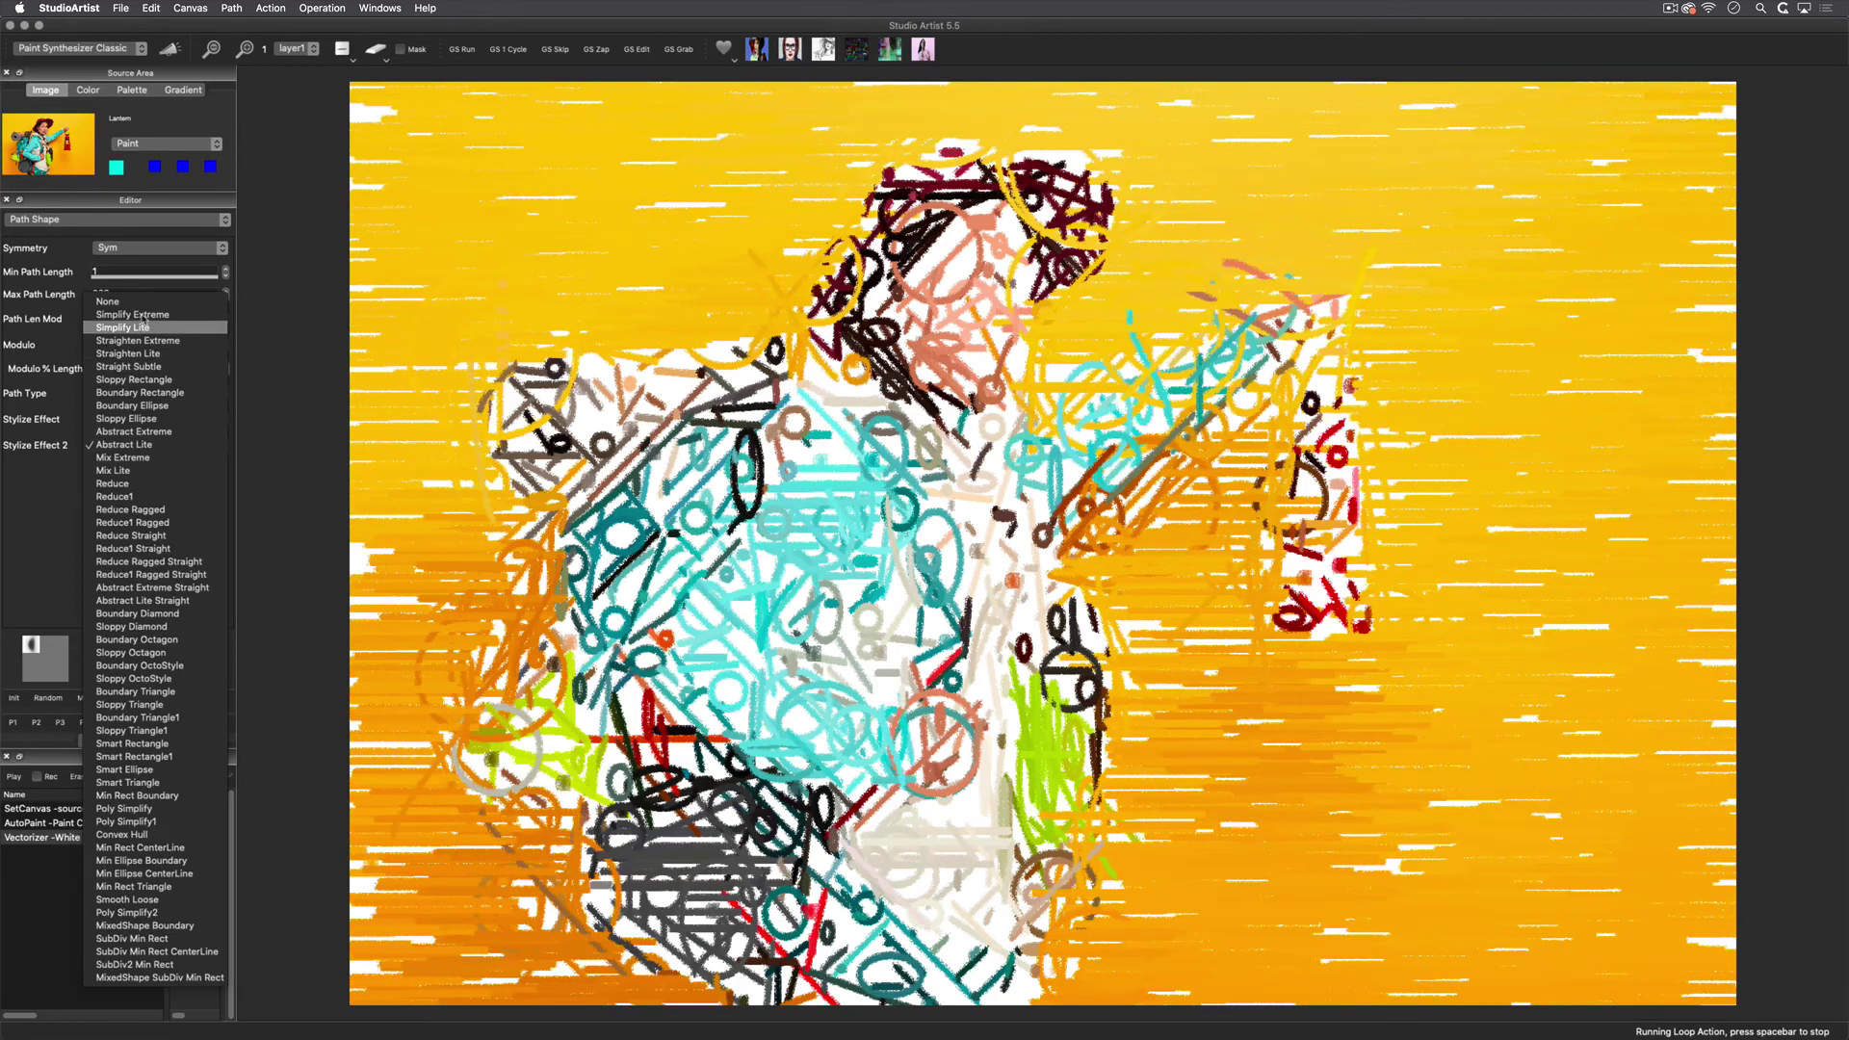
pyautogui.click(126, 911)
pyautogui.click(145, 445)
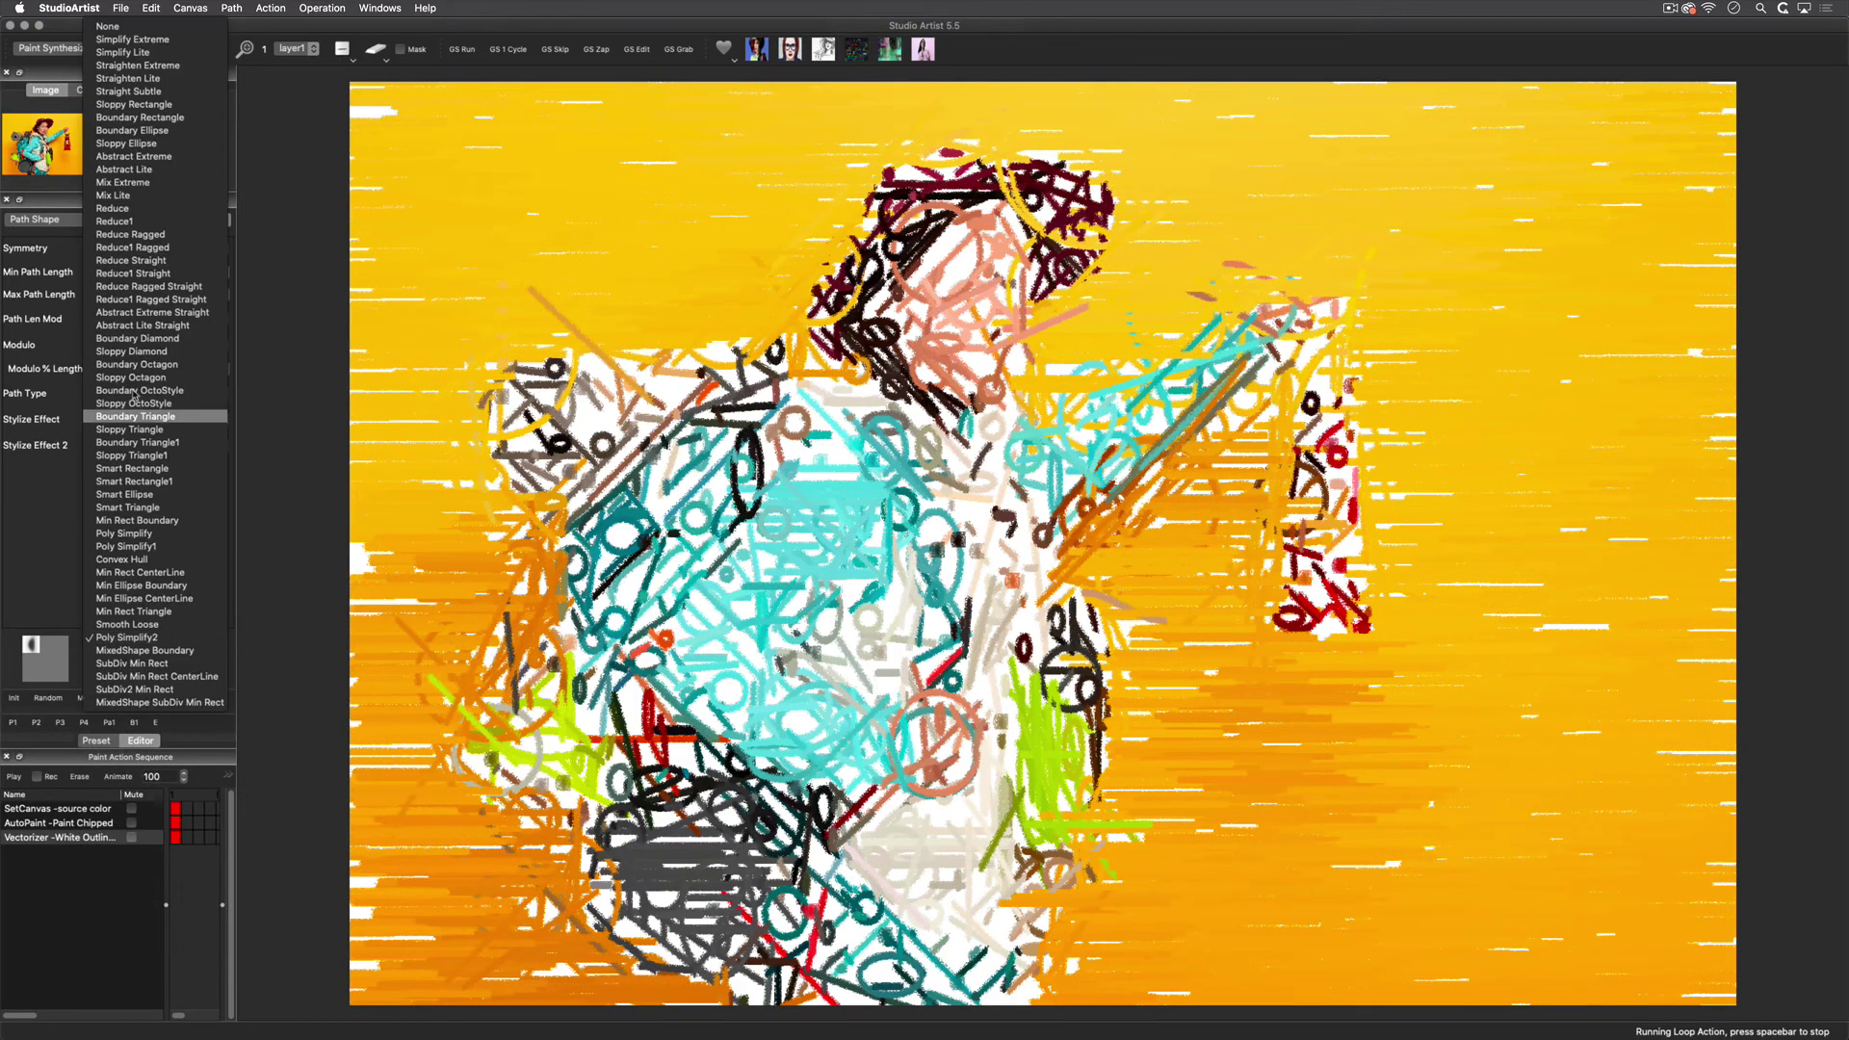
pyautogui.click(147, 27)
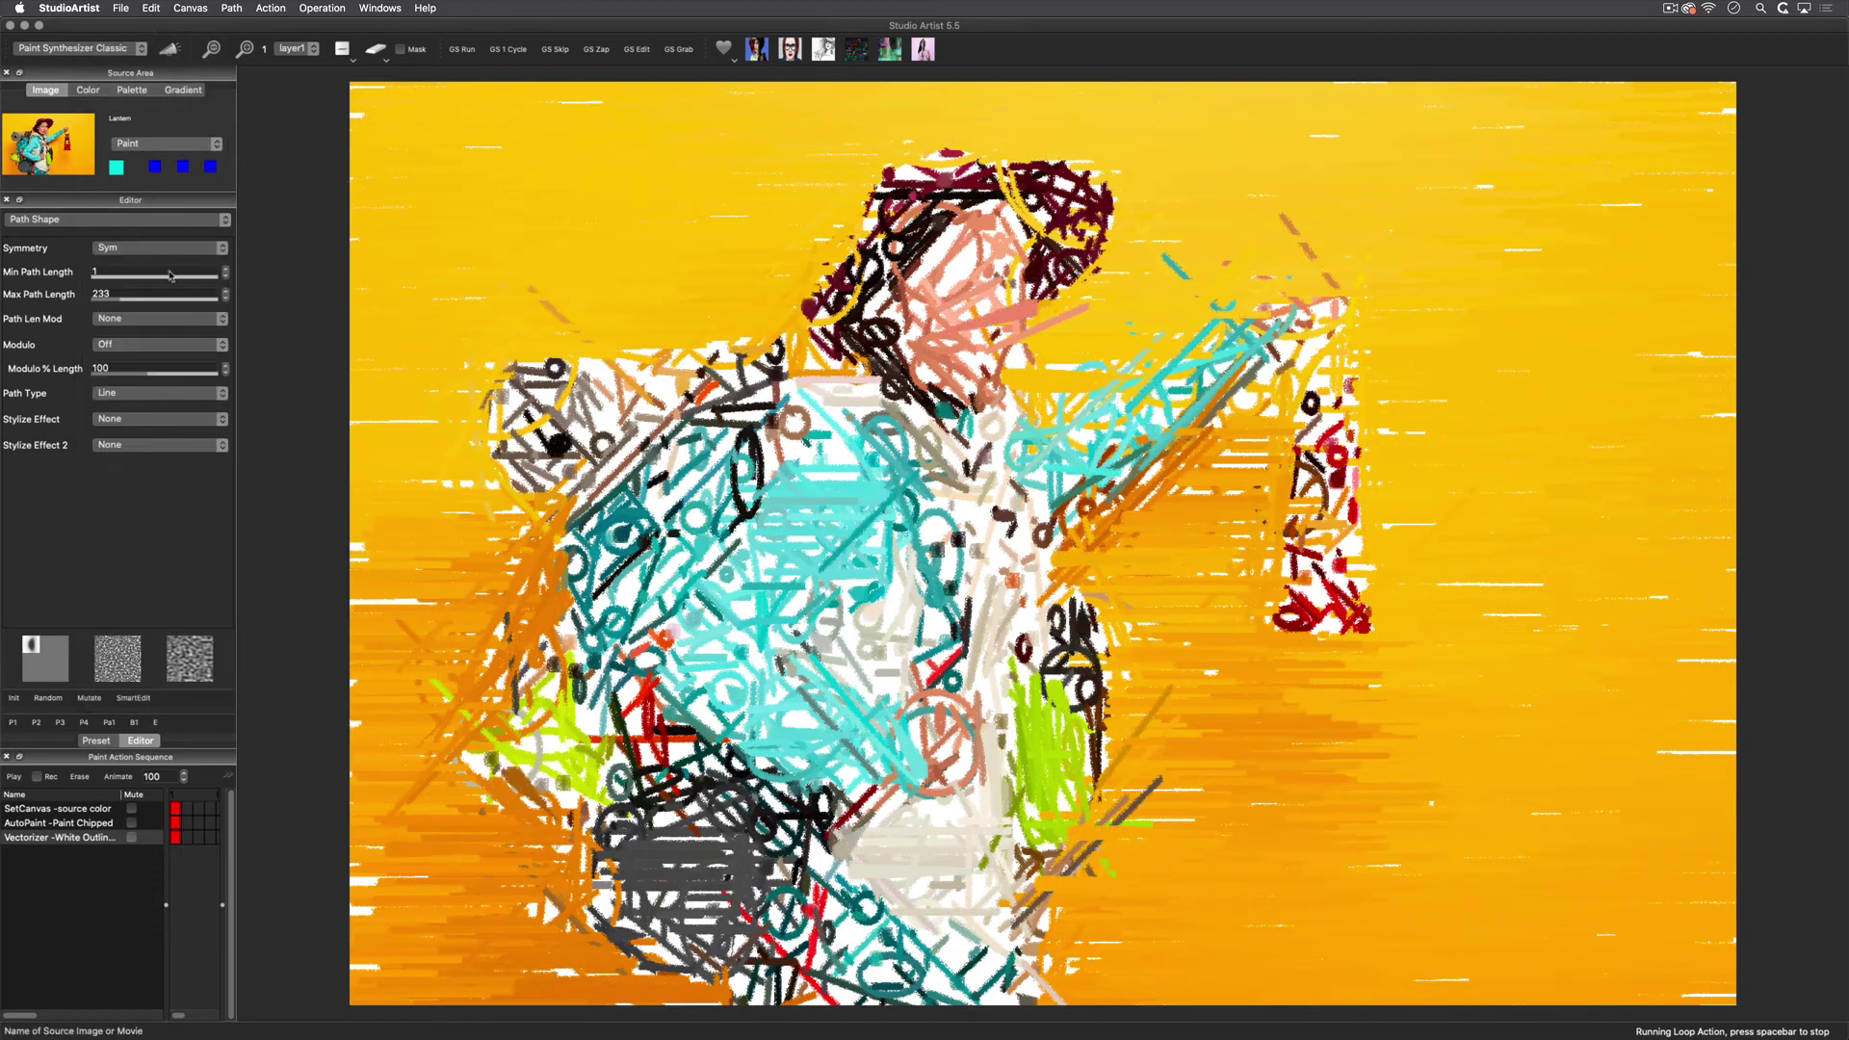
# Switch strokes back to Curved paths and view the Path Shape settings.
pyautogui.click(161, 394)
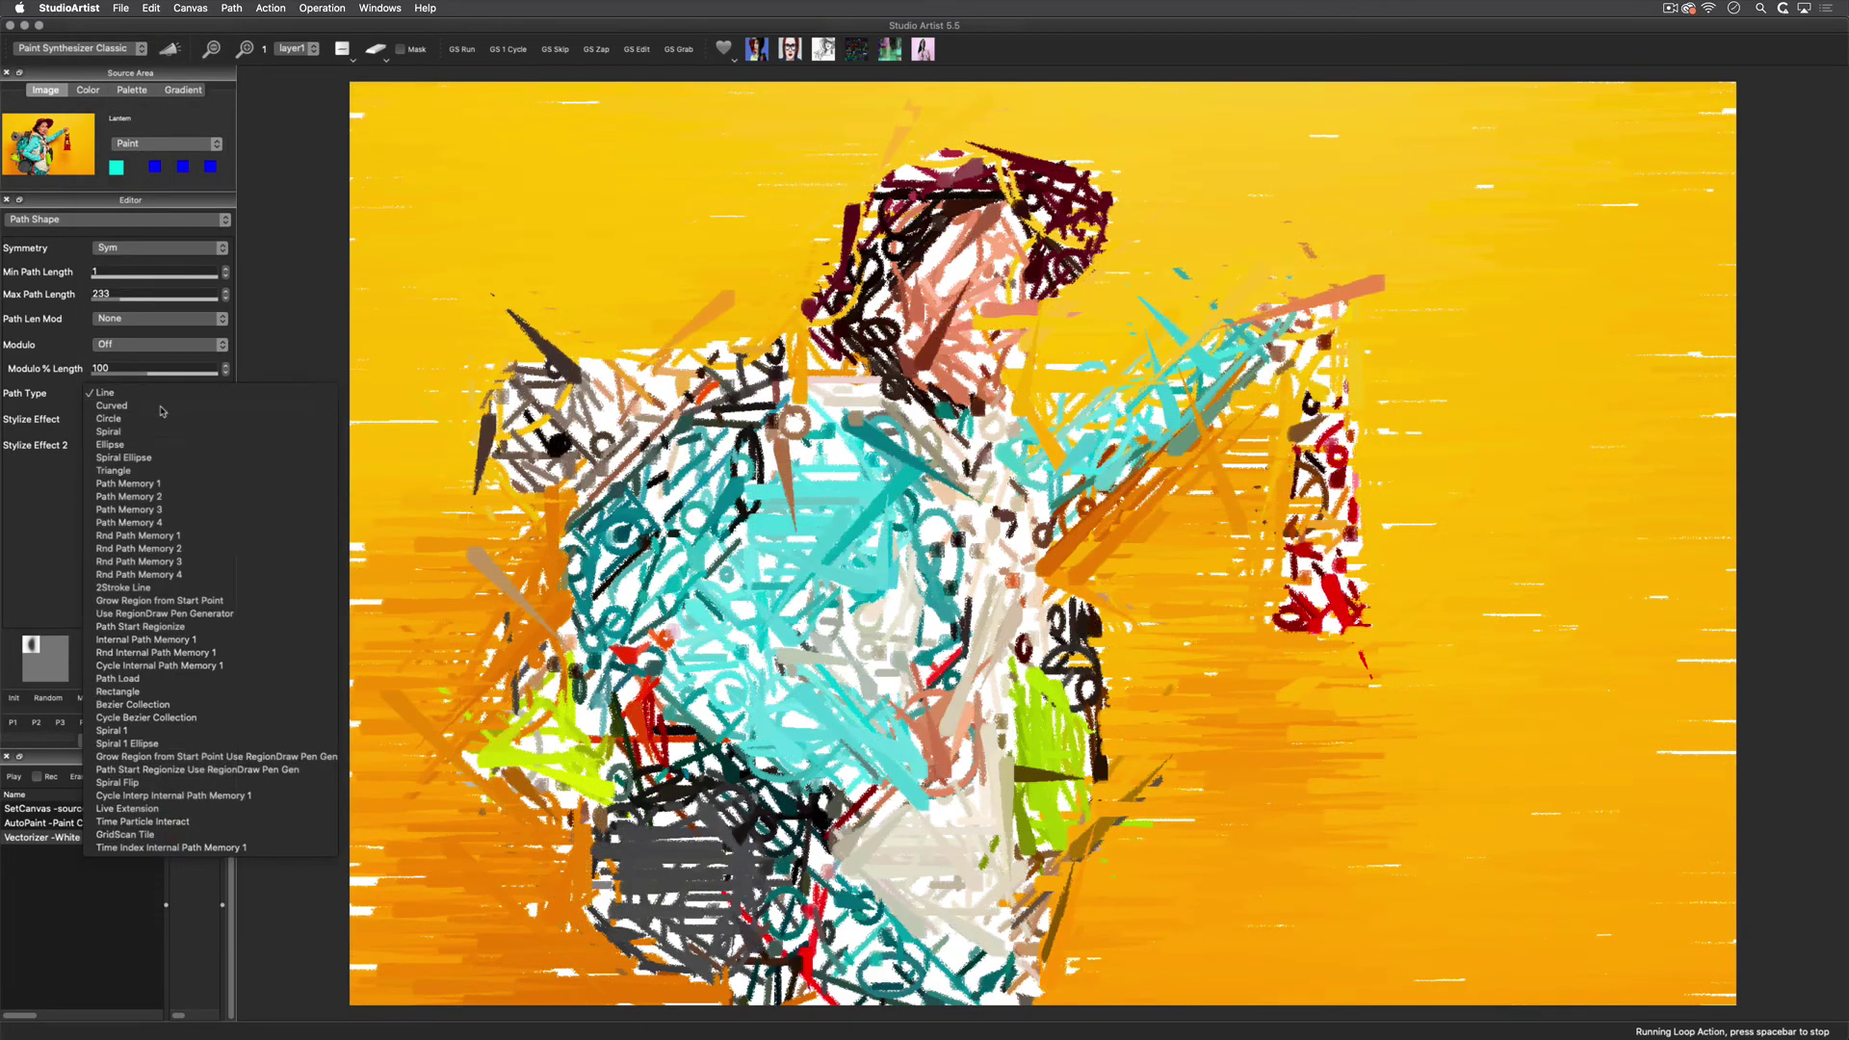
pyautogui.click(161, 407)
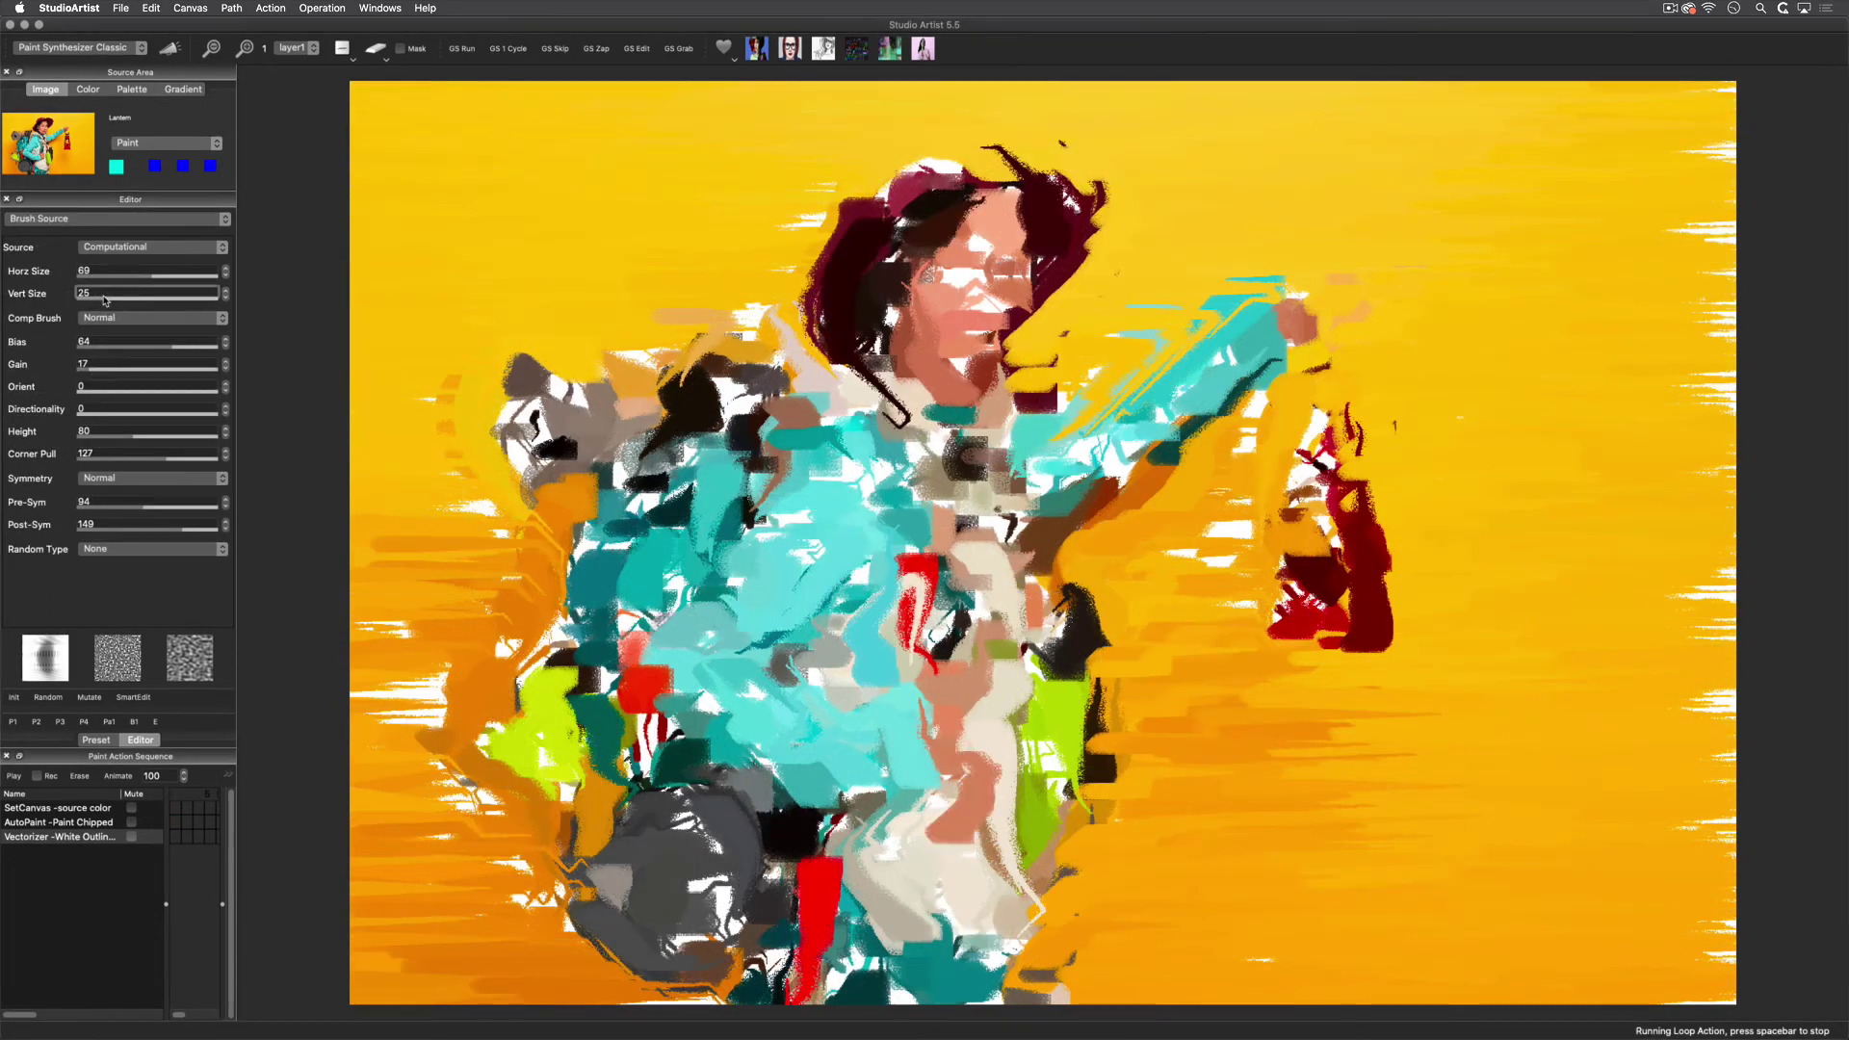
pyautogui.click(116, 219)
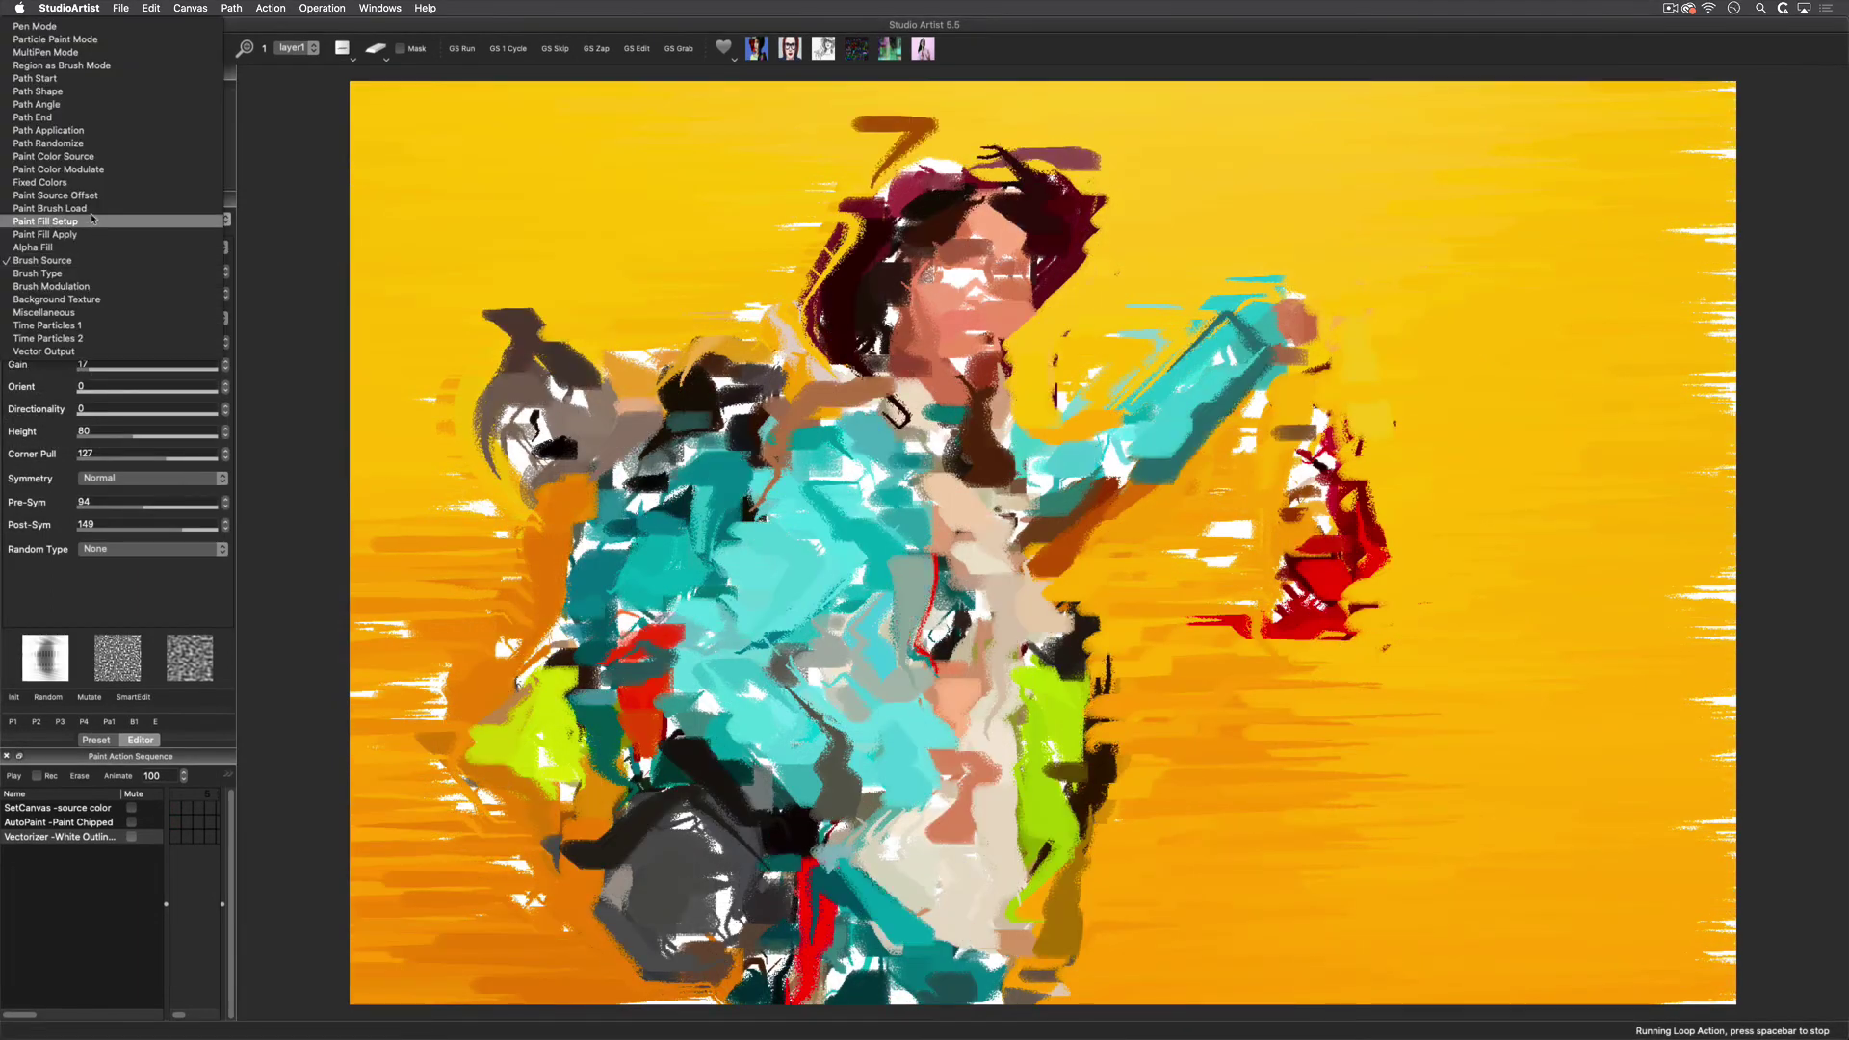
pyautogui.click(72, 90)
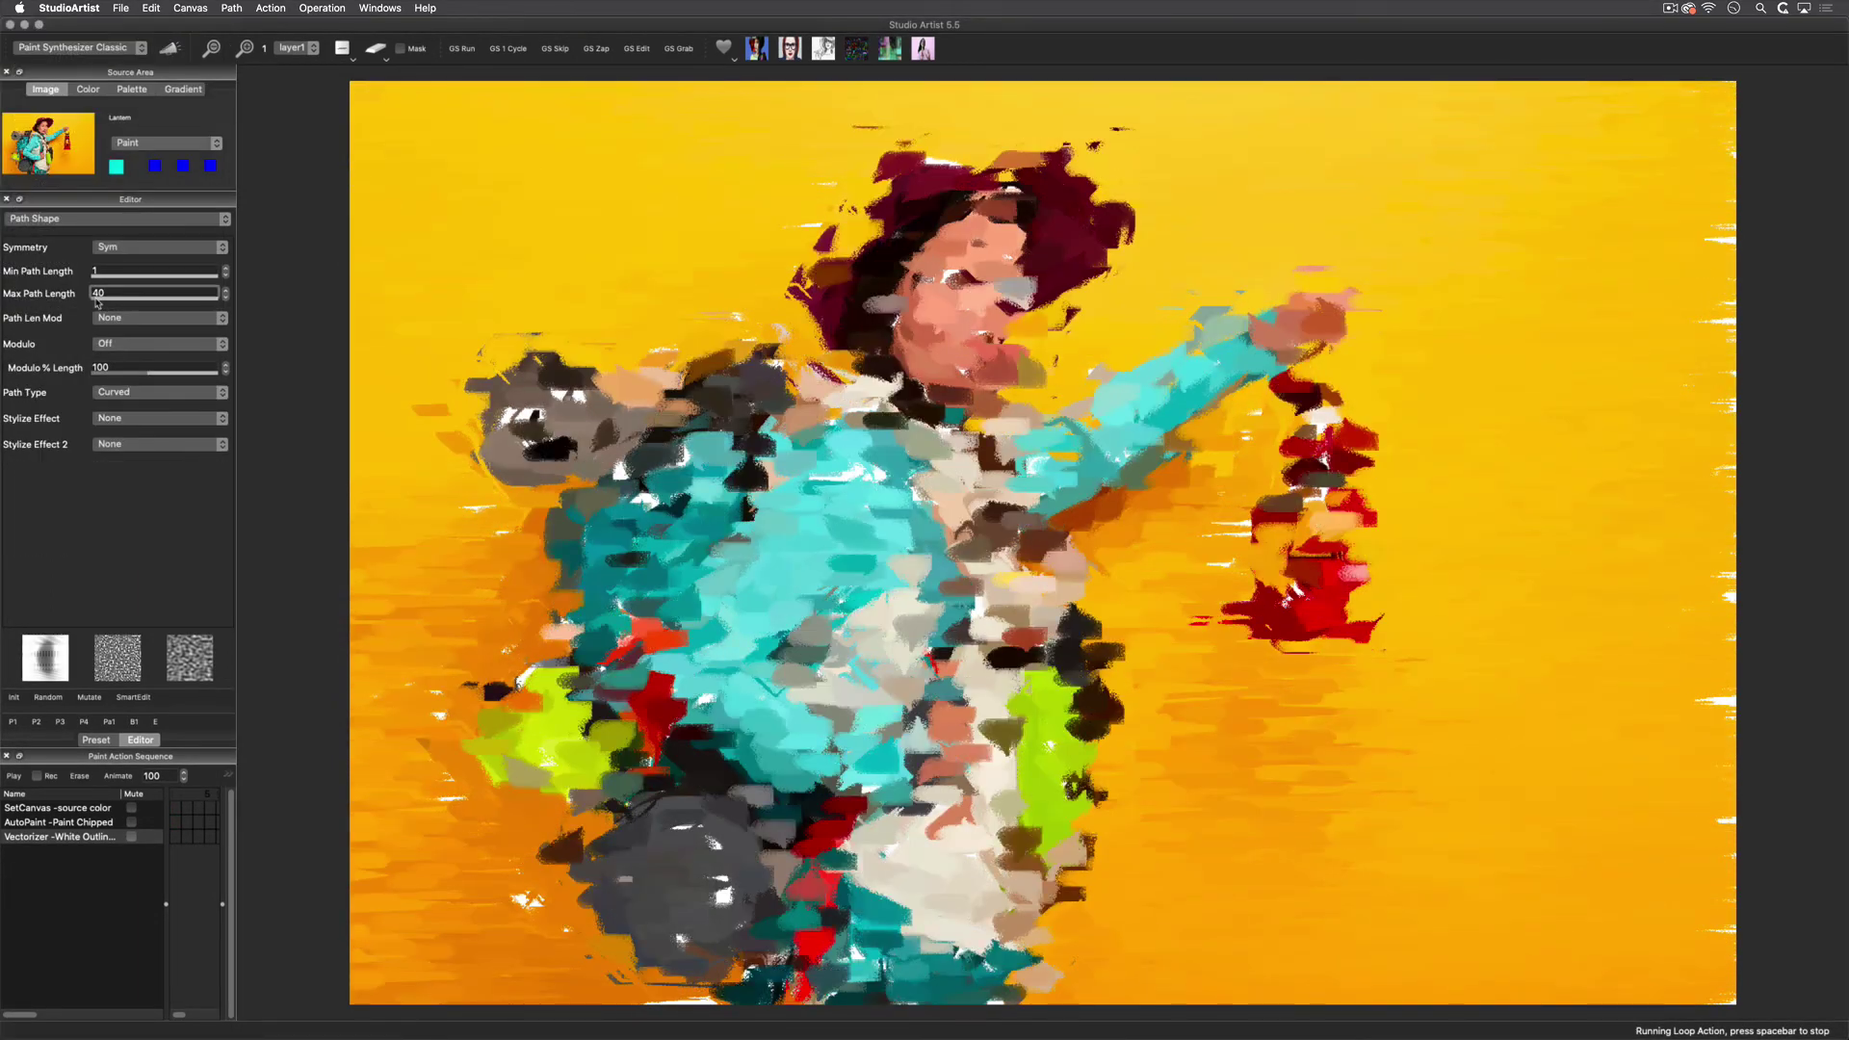
# Use the Brush Source settings for the 13×9 brush size, then show the Path Start settings.
pyautogui.click(116, 219)
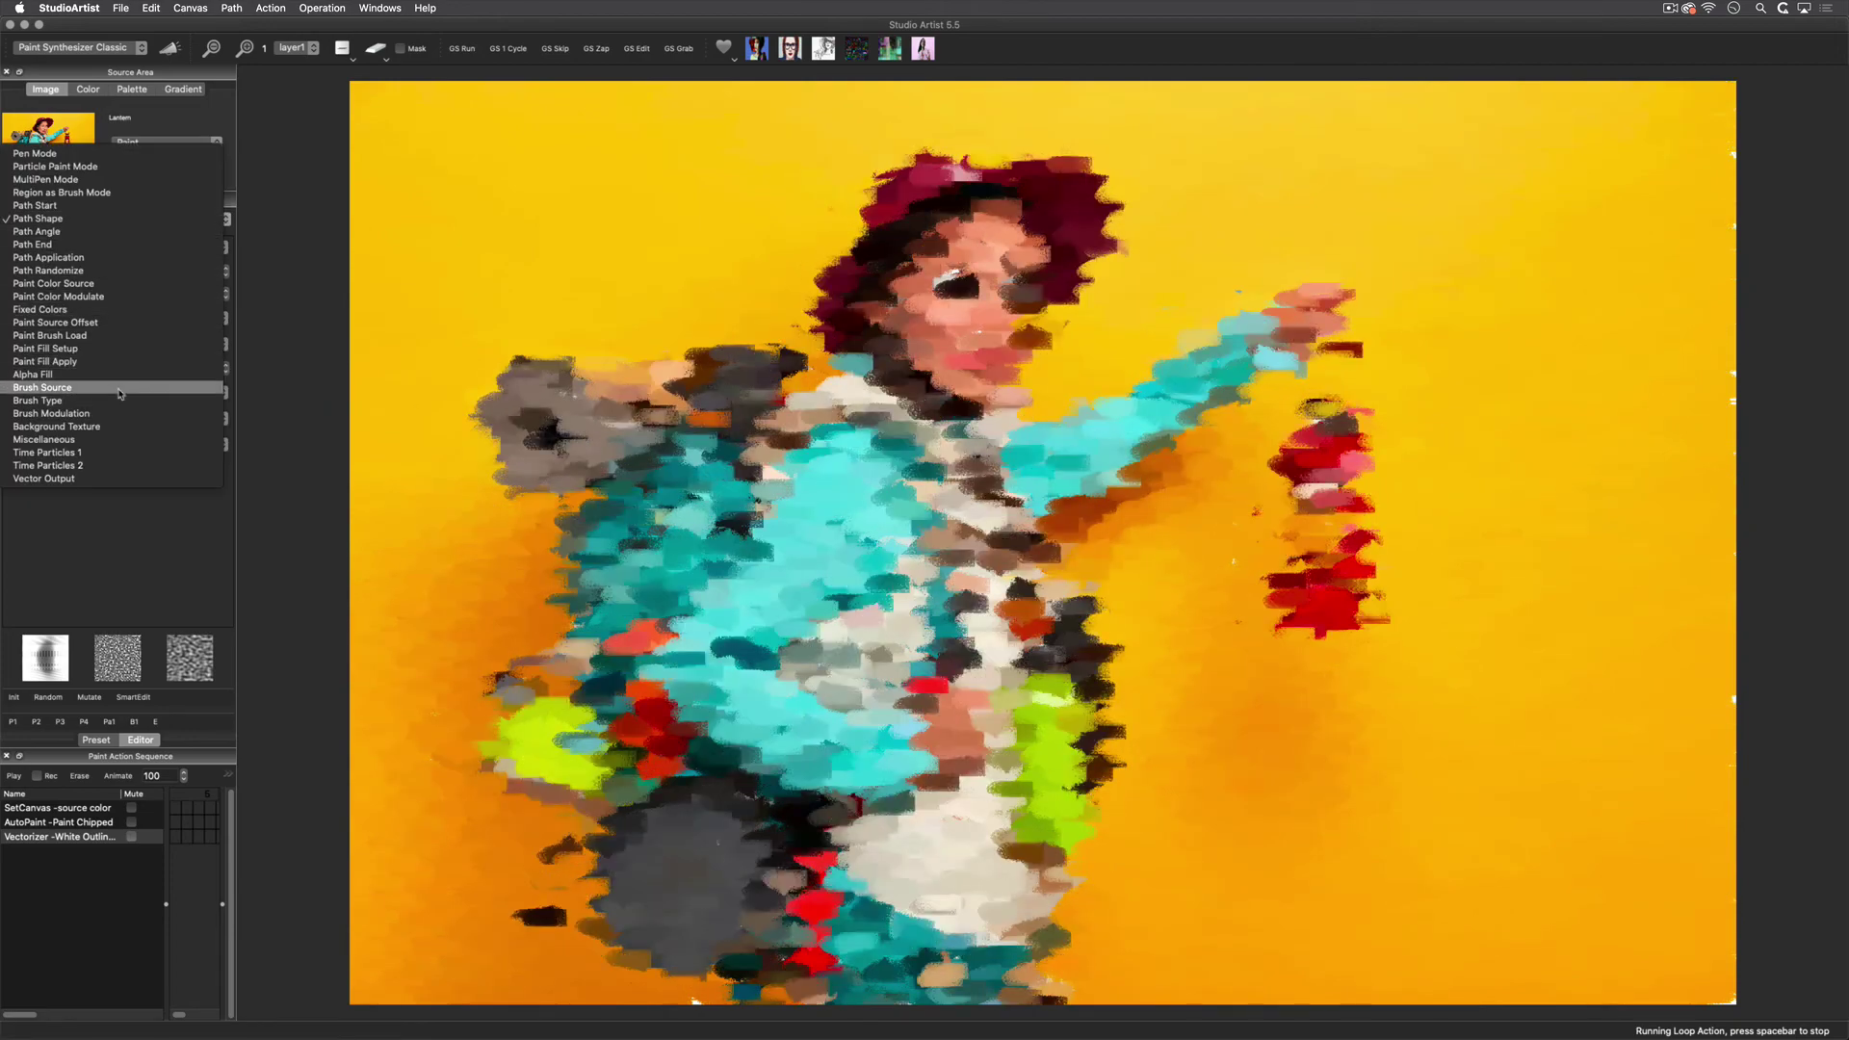
pyautogui.click(57, 387)
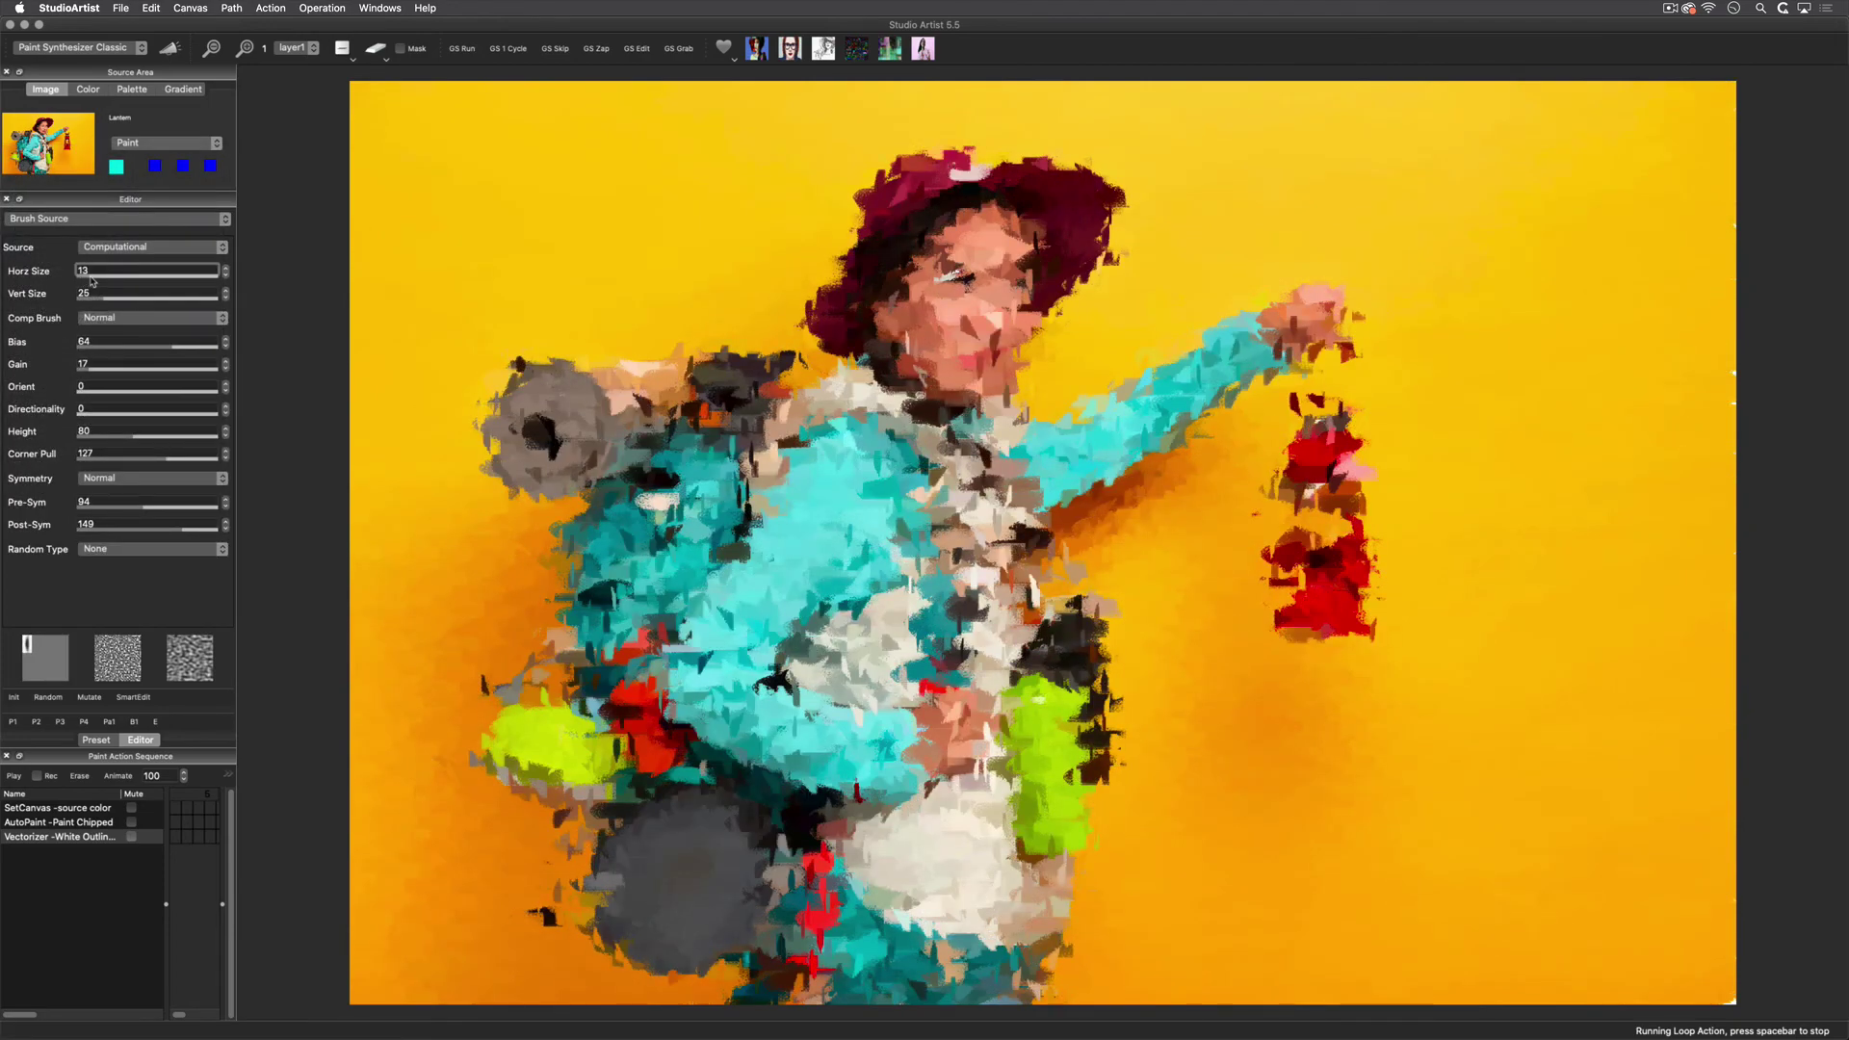
pyautogui.click(117, 221)
pyautogui.click(146, 413)
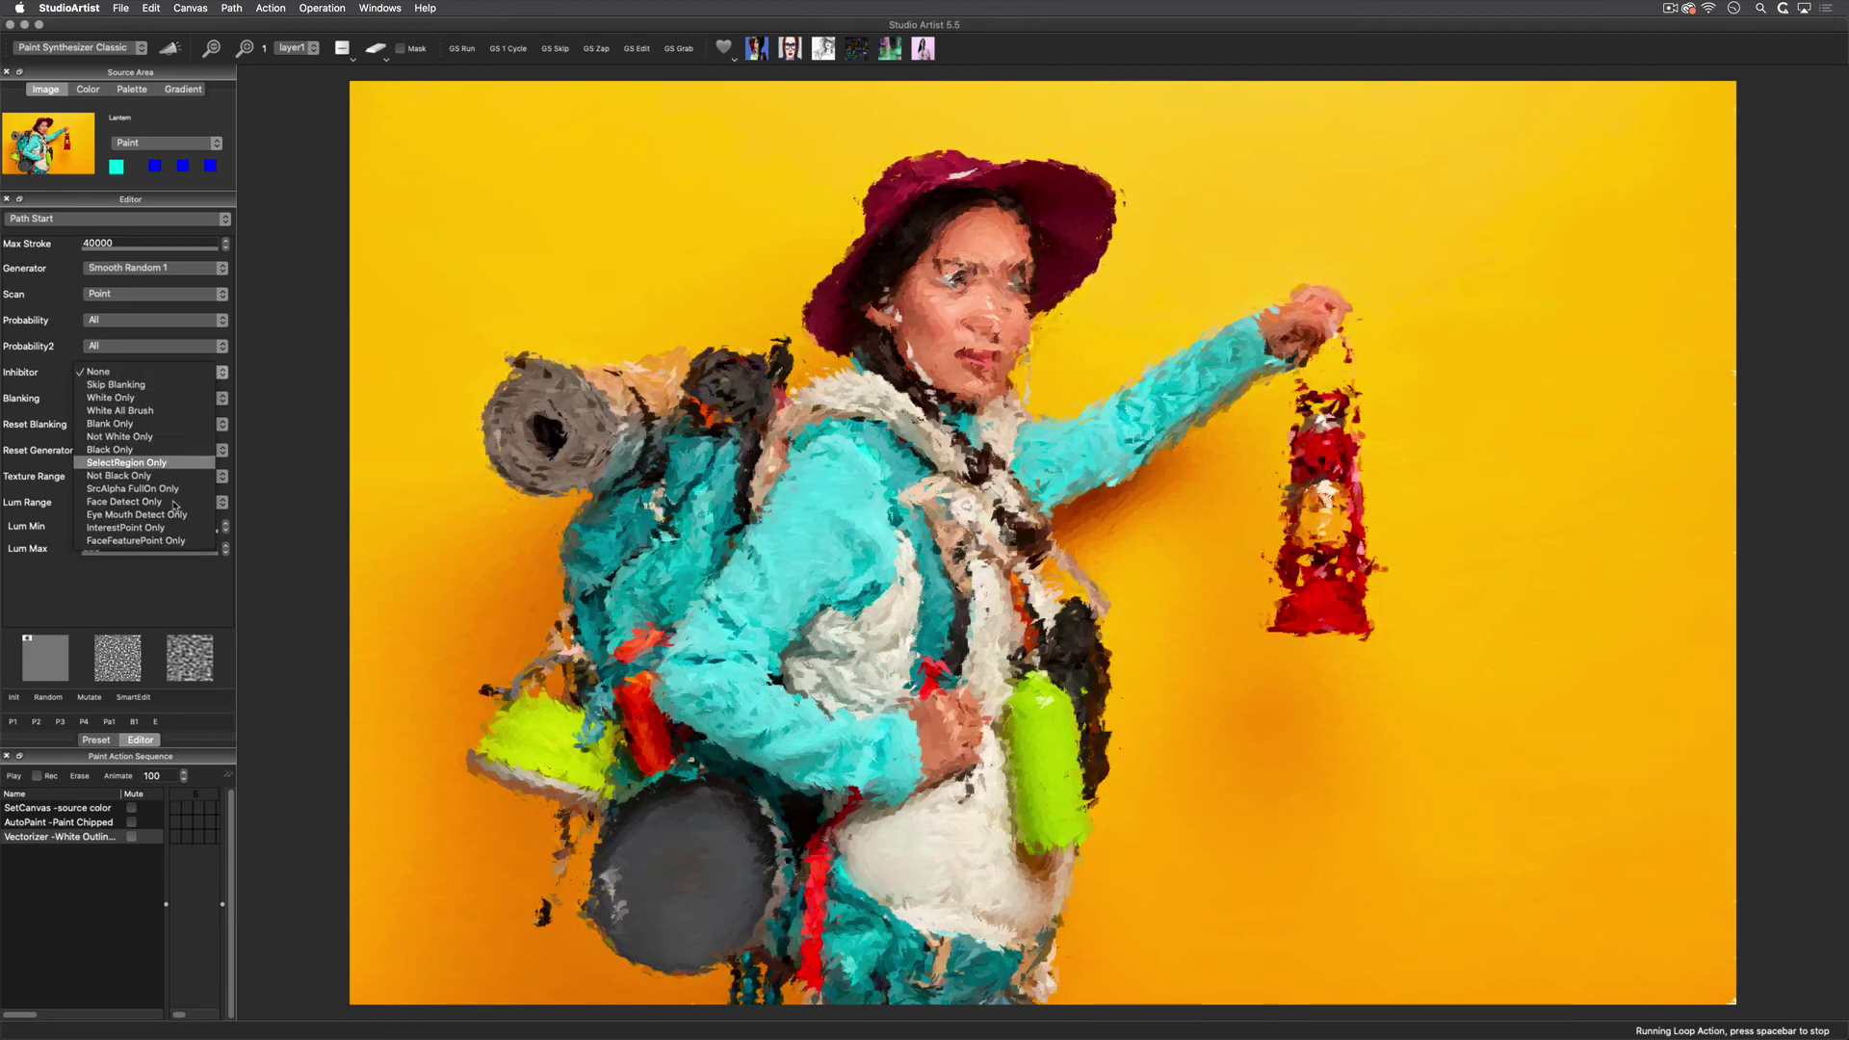